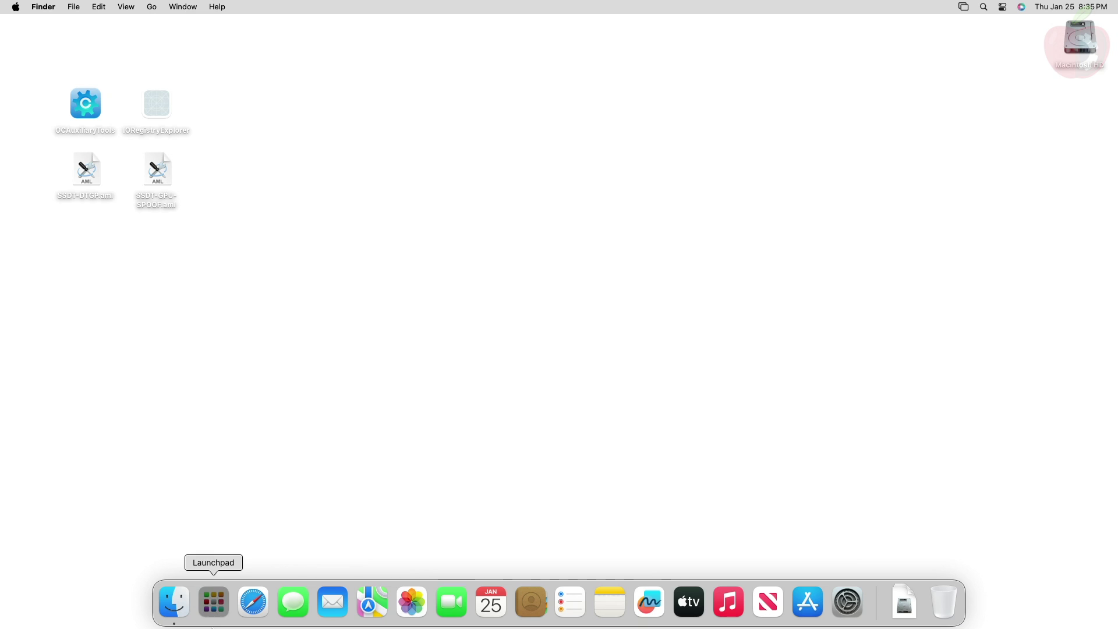
# Step: Launch Hackintool and inspect the GFX0 GPU name, device ID, Quartz Extreme and Metal entries
pyautogui.click(213, 600)
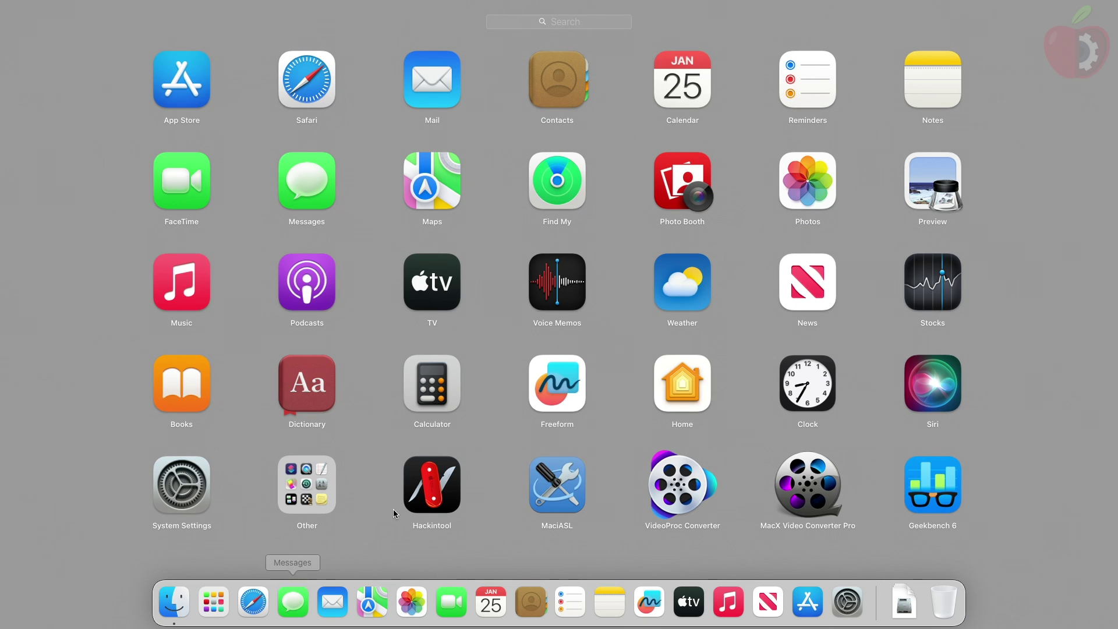
pyautogui.click(457, 484)
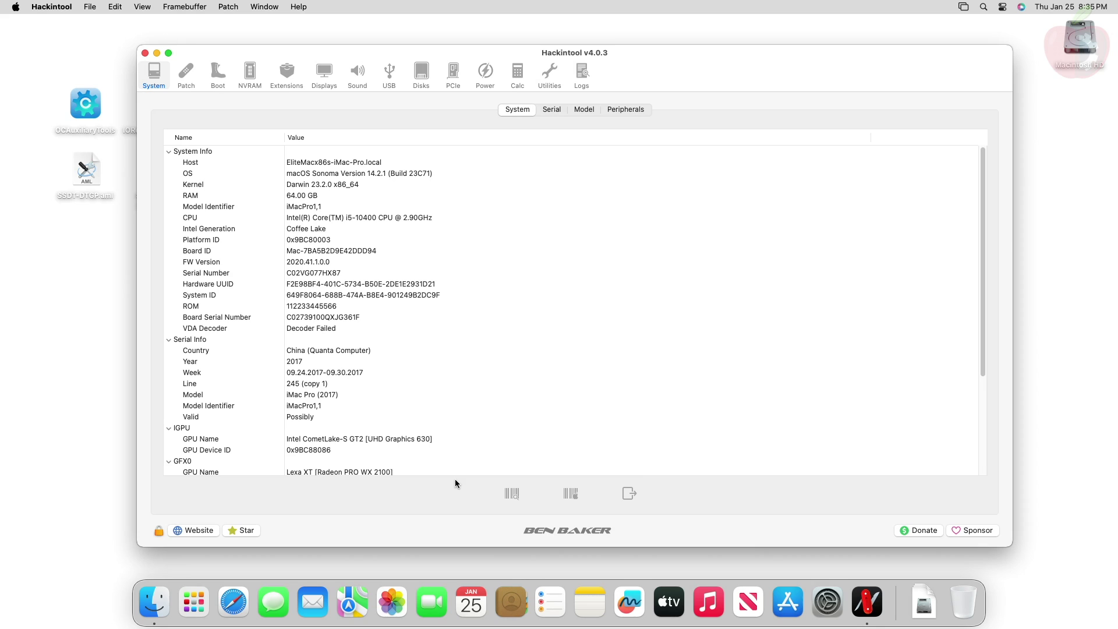
pyautogui.scroll(-5, 395, 375)
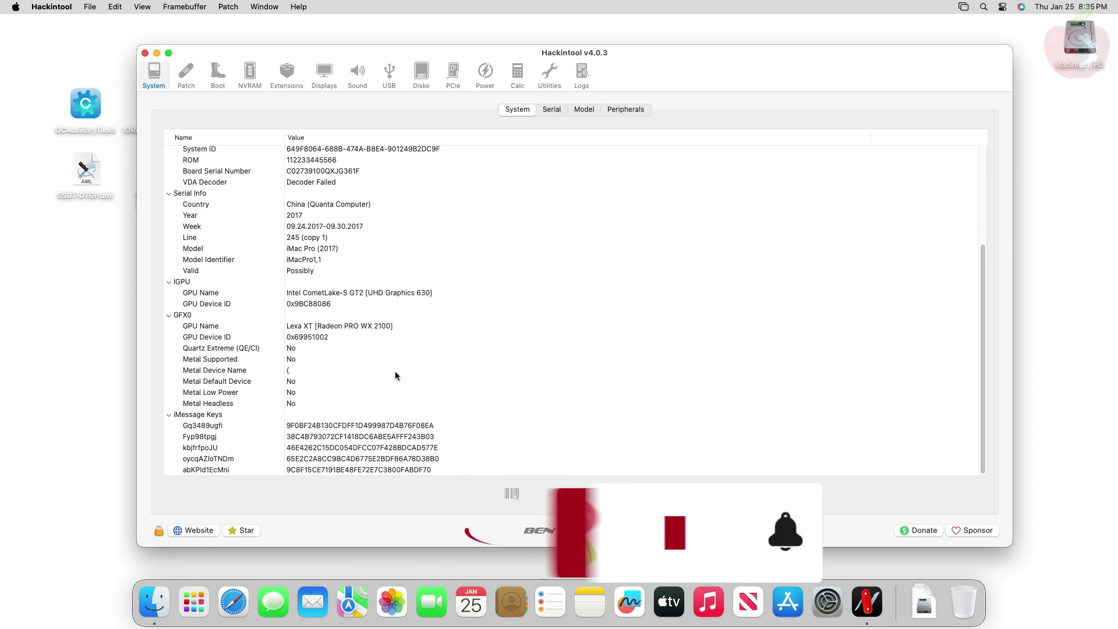
pyautogui.click(358, 328)
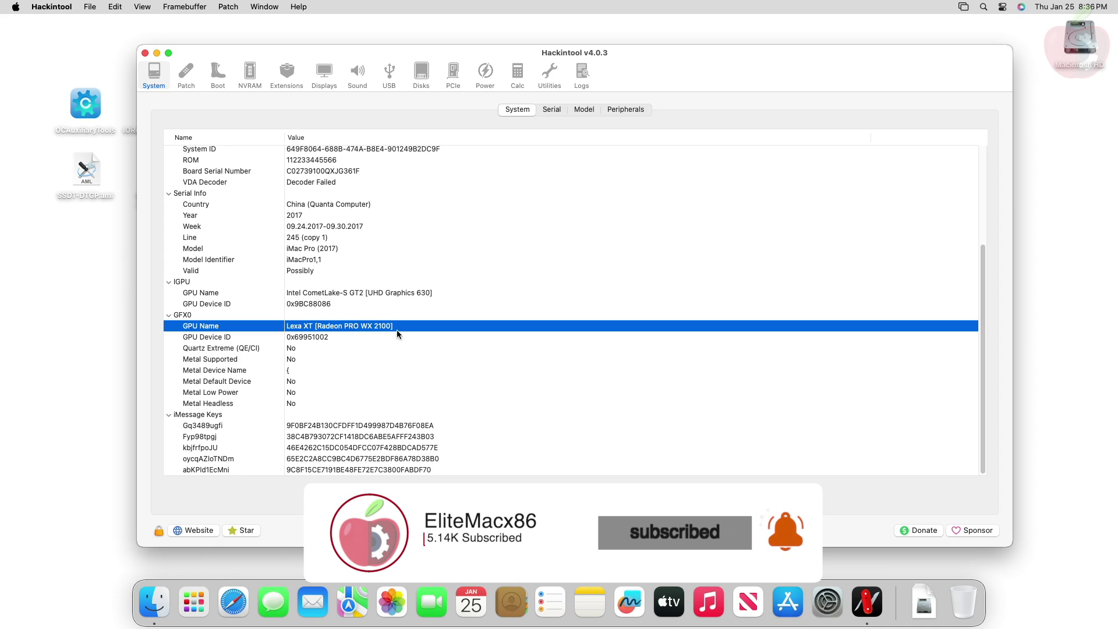
pyautogui.click(307, 338)
pyautogui.click(302, 349)
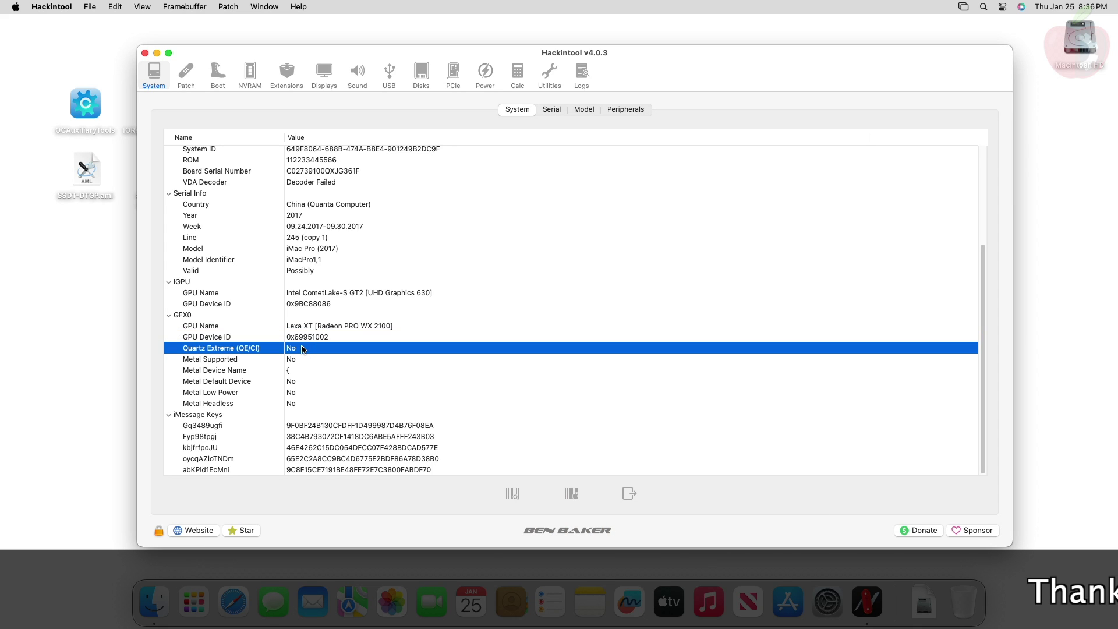
pyautogui.click(300, 356)
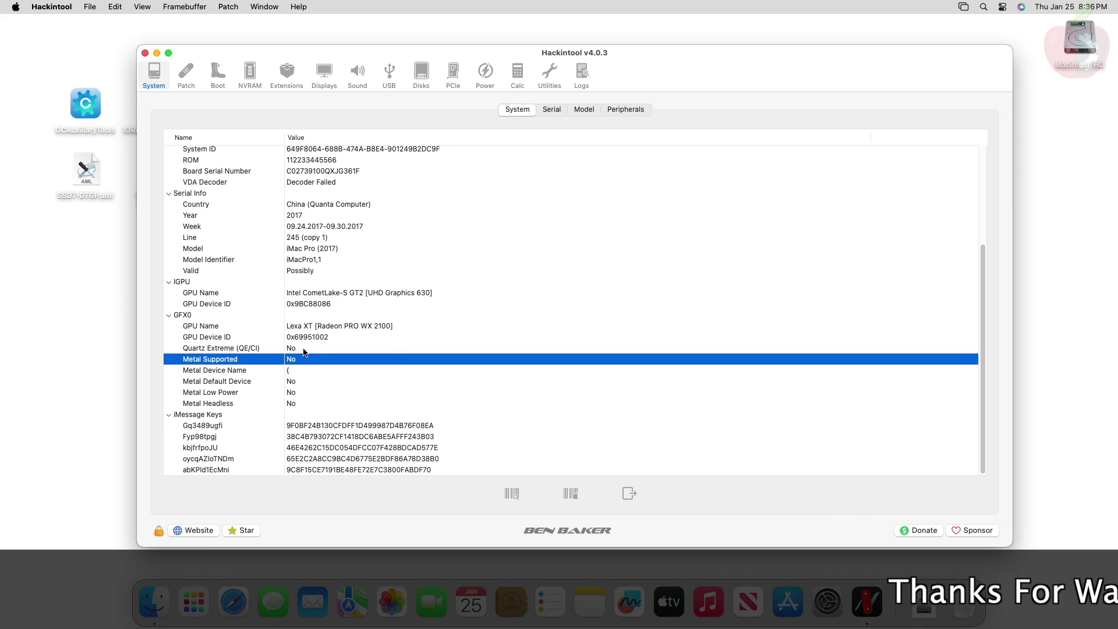
# Step: Check the AMD Lexa XT display controller in the PCIe device list, then quit Hackintool
pyautogui.click(460, 69)
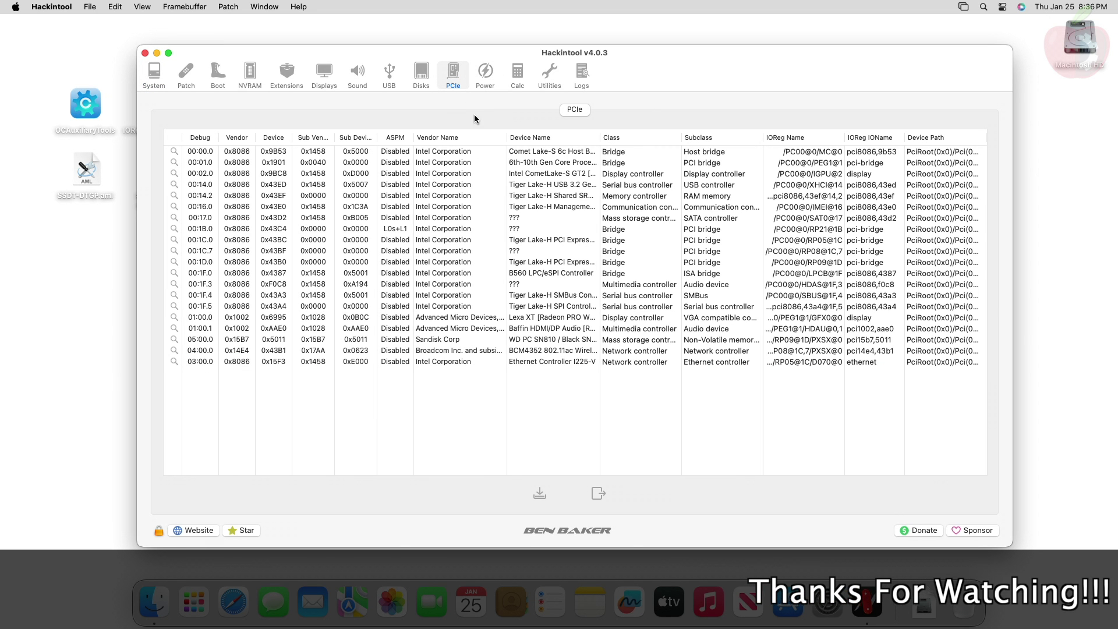
pyautogui.click(566, 317)
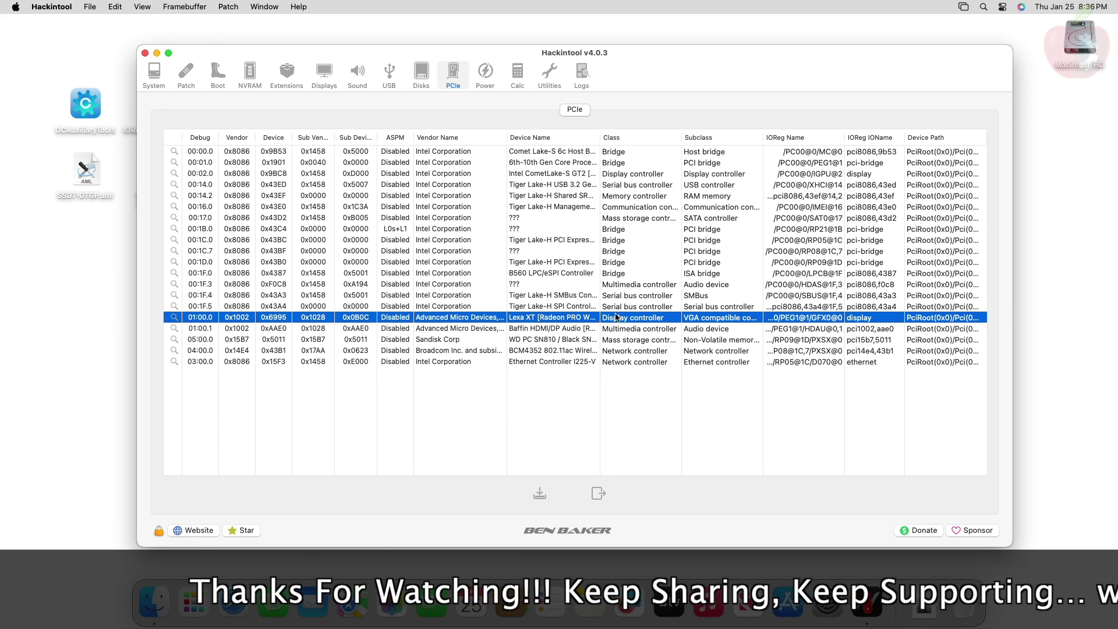
pyautogui.click(30, 7)
# Step: Quit Hackintool and launch System Information from Spotlight
pyautogui.click(64, 126)
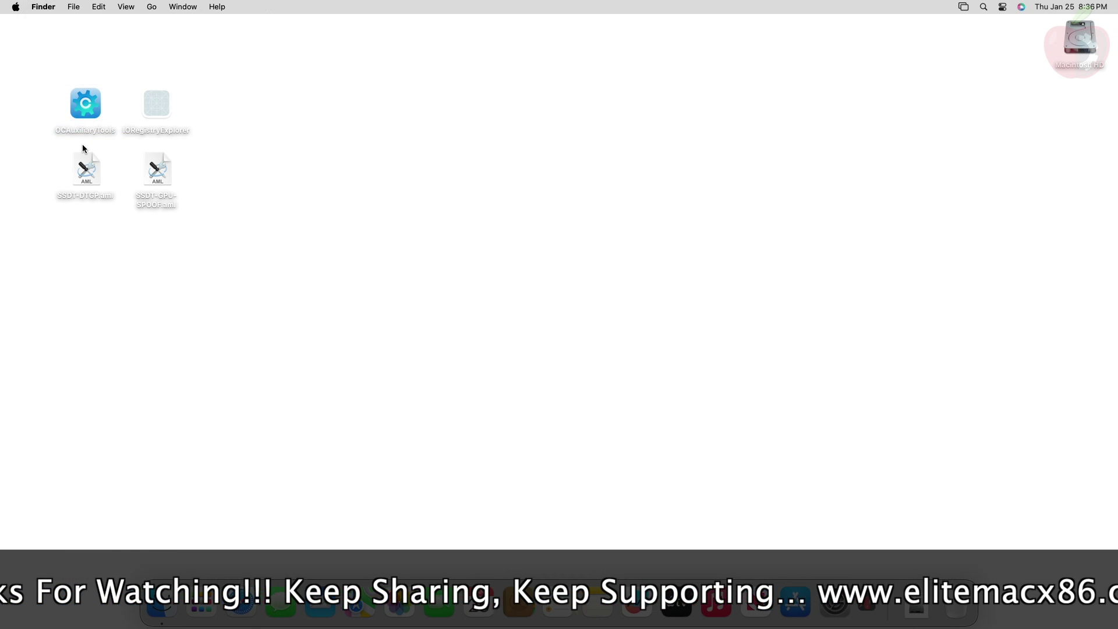
pyautogui.press('super+space')
pyautogui.write('sy')
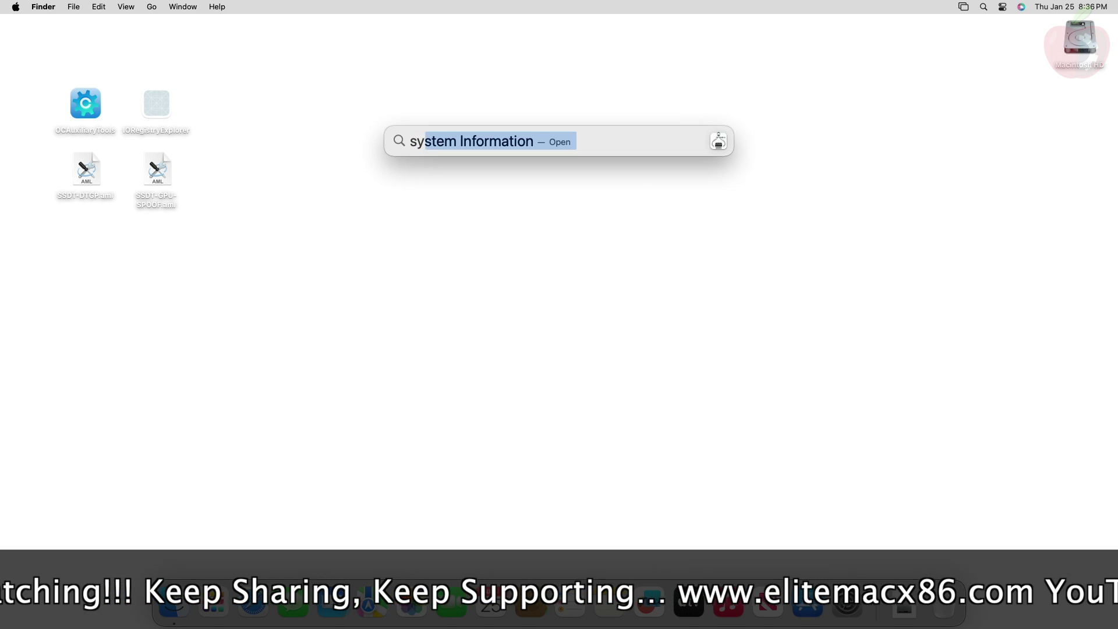
pyautogui.press('Return')
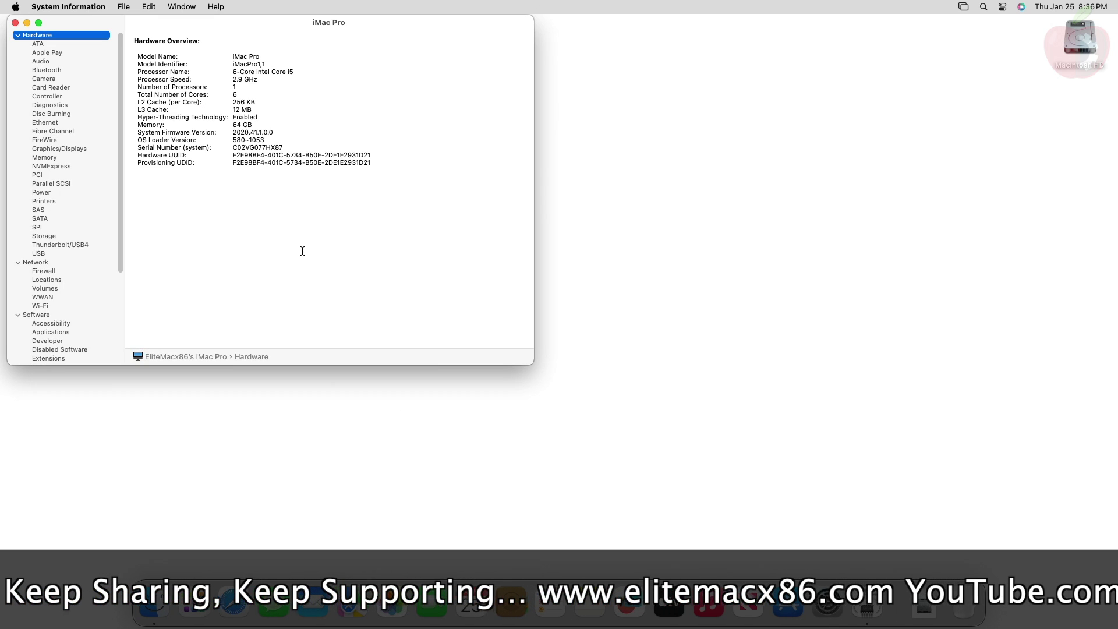
# Step: Review the AMD GPU under Graphics/Displays and the Audio devices, then quit System Information
pyautogui.click(66, 149)
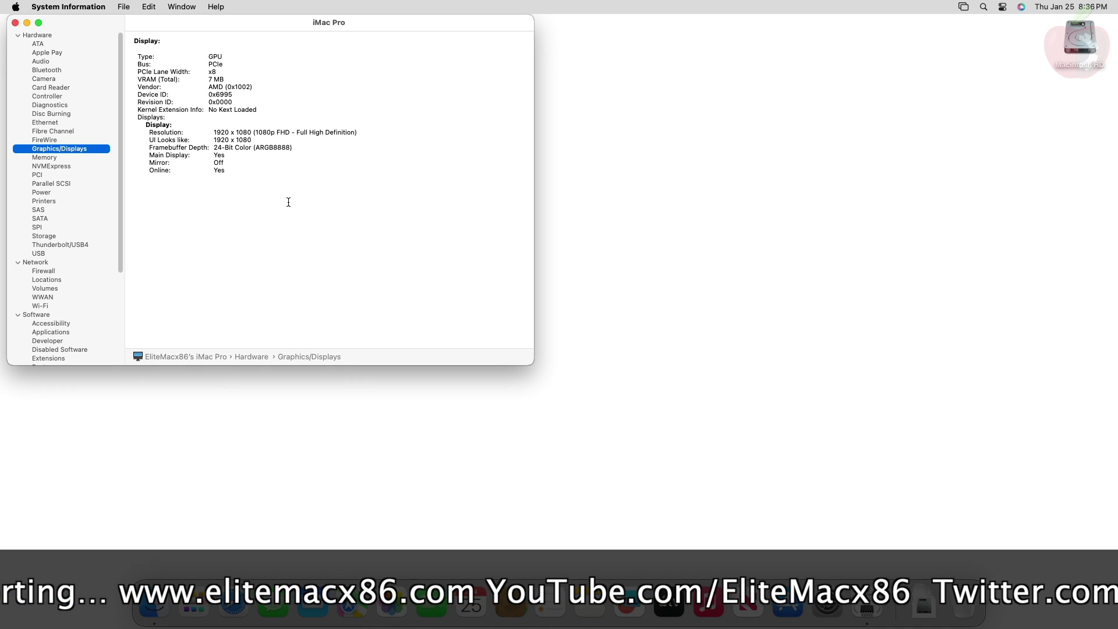
pyautogui.click(52, 62)
pyautogui.scroll(-10, 278, 222)
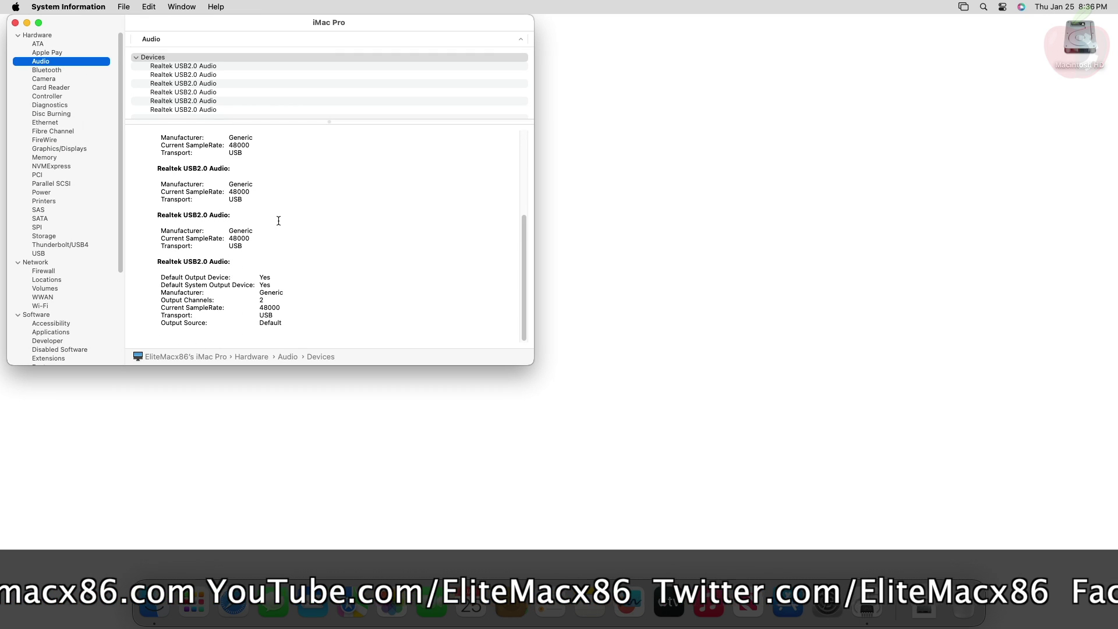
pyautogui.scroll(10, 278, 220)
pyautogui.click(65, 7)
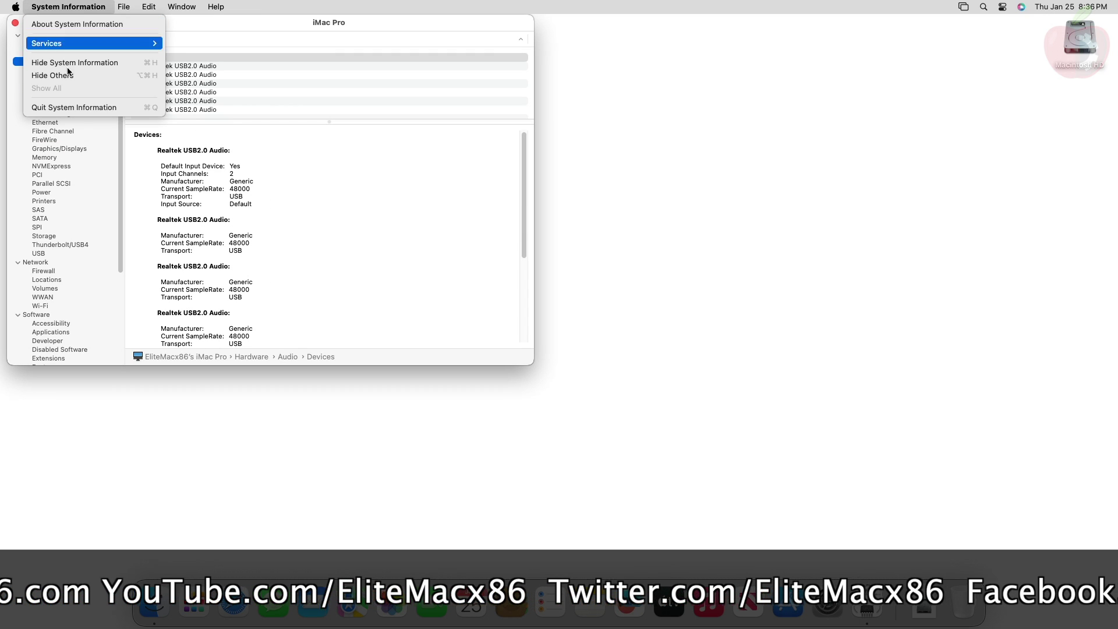
pyautogui.click(82, 109)
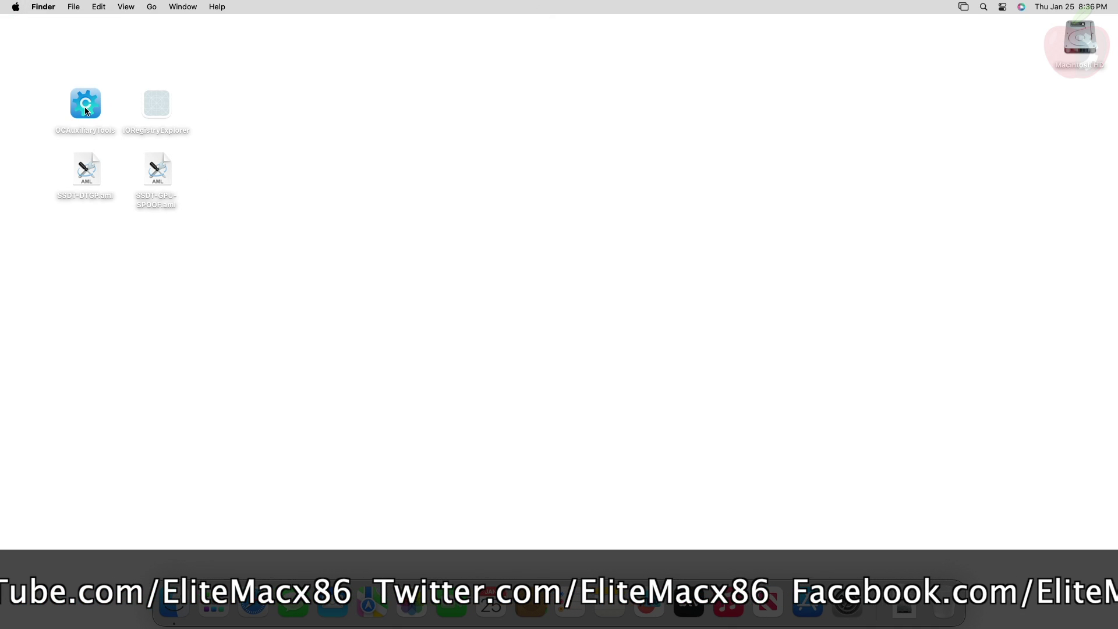
# Step: Open IORegistryExplorer, search 'display' to select GFX0@0, then clear the search
pyautogui.rightClick(156, 102)
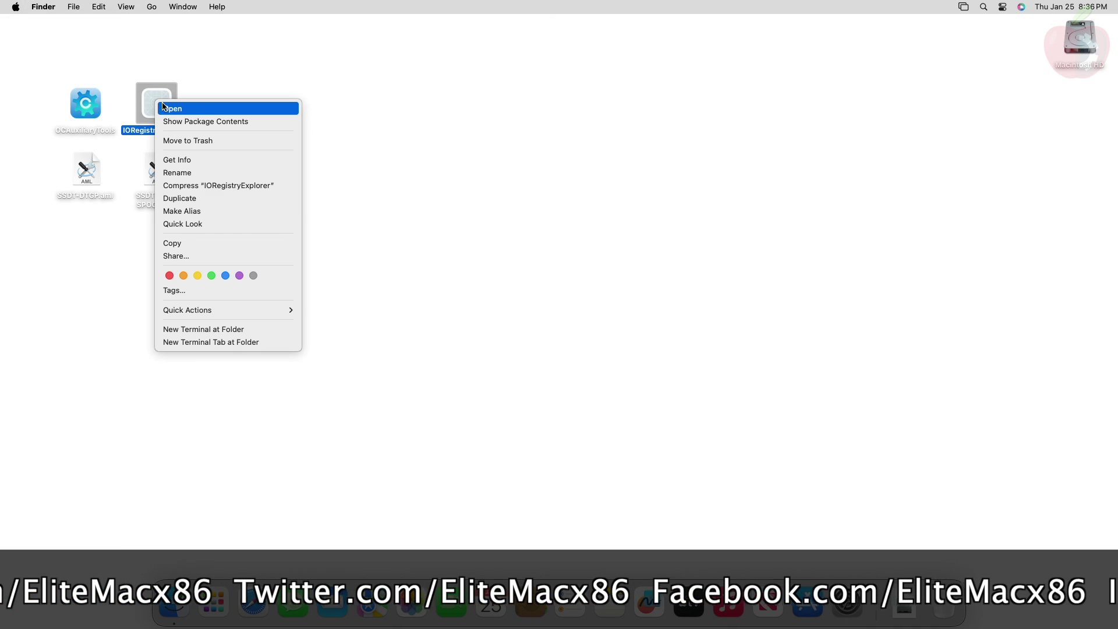
pyautogui.click(169, 107)
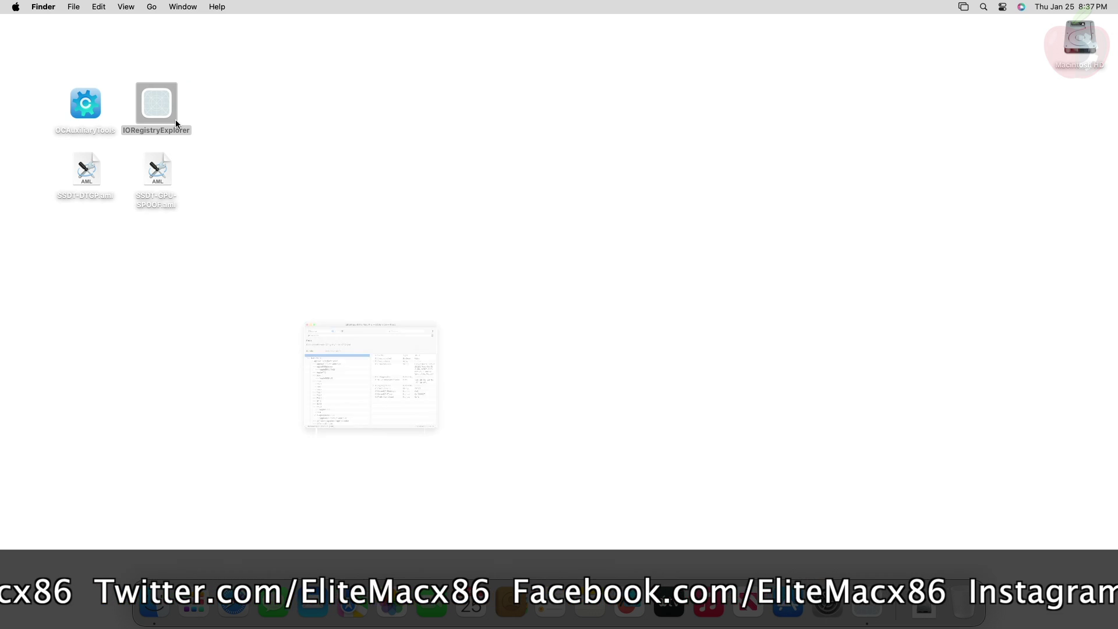
pyautogui.click(464, 232)
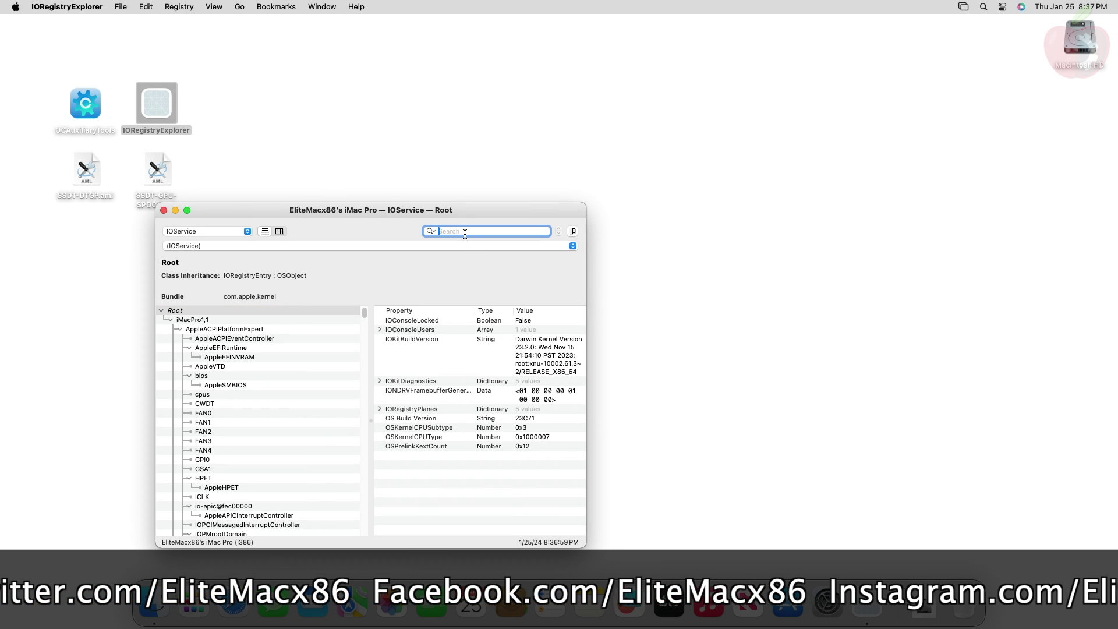
pyautogui.write('dis')
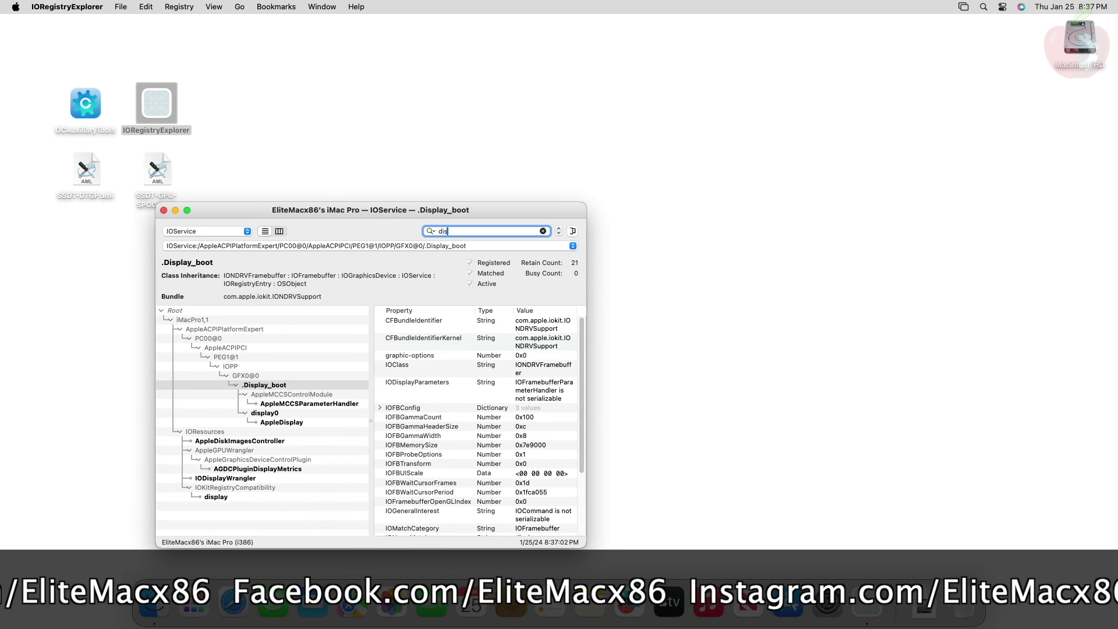
pyautogui.write('play')
pyautogui.press('Return')
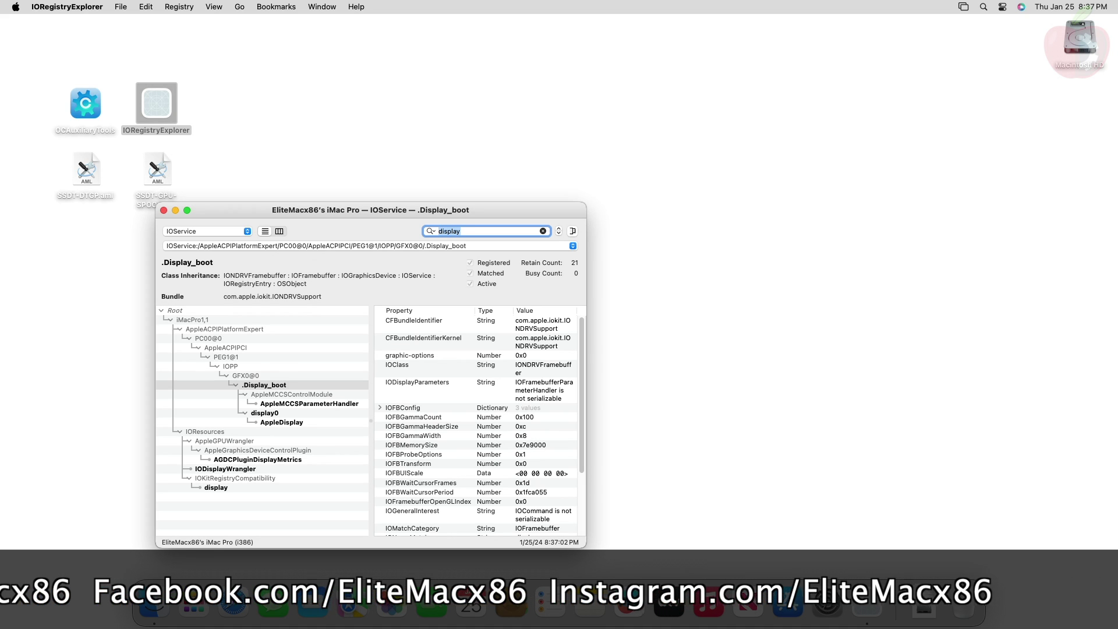
pyautogui.click(231, 375)
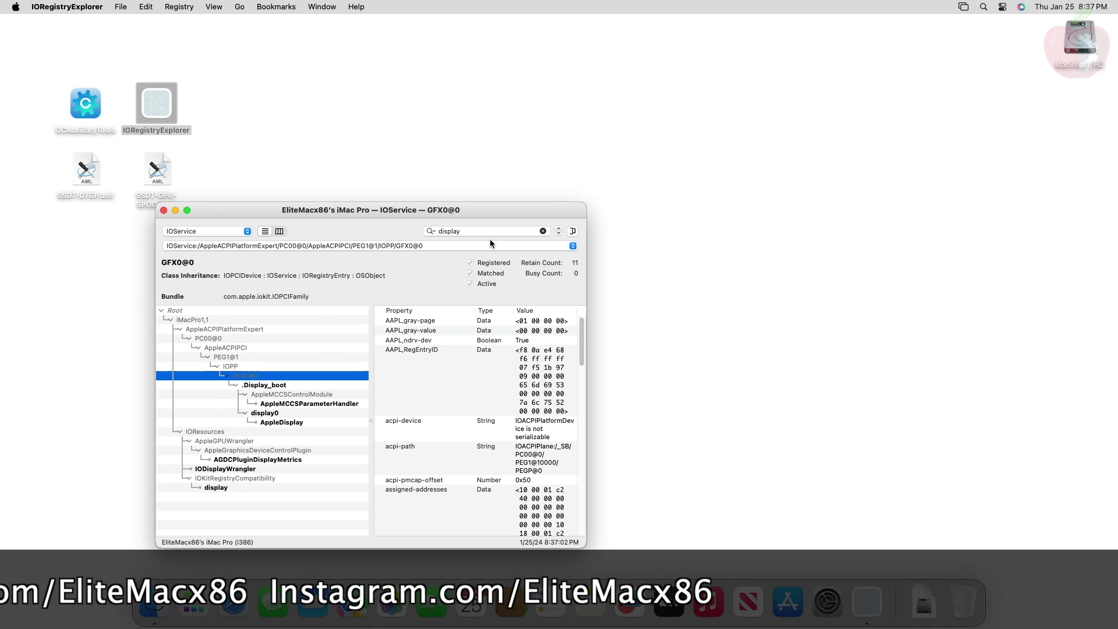
pyautogui.click(543, 231)
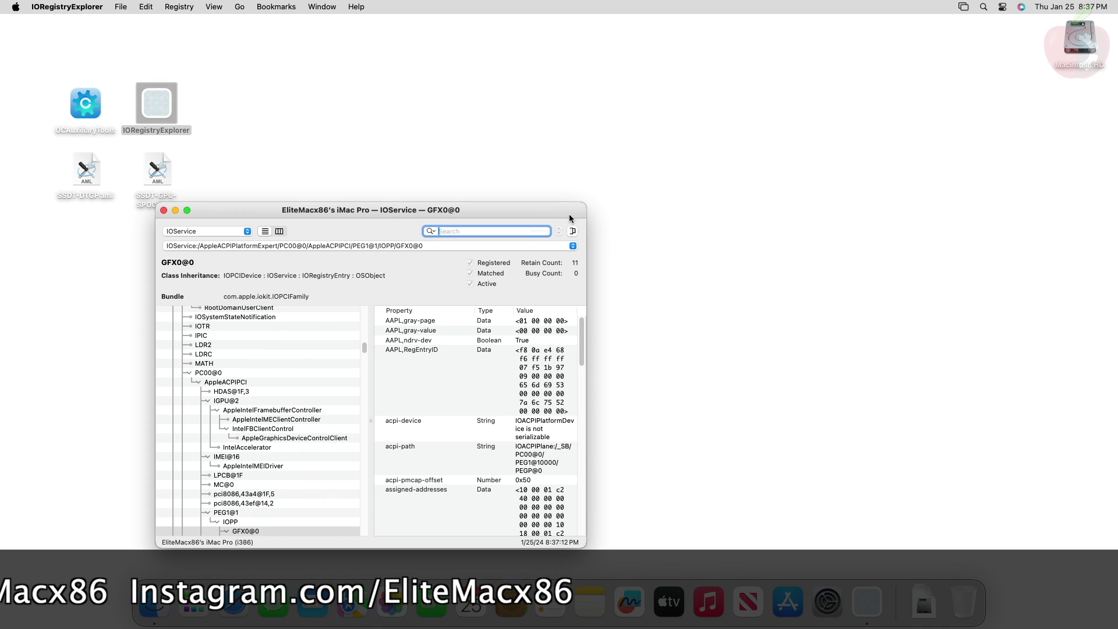
# Step: Enlarge and reposition the registry window to uncover SSDT-GPU-SPOOF.aml on the desktop
pyautogui.doubleClick(569, 218)
pyautogui.moveTo(577, 166); pyautogui.dragTo(422, 190)
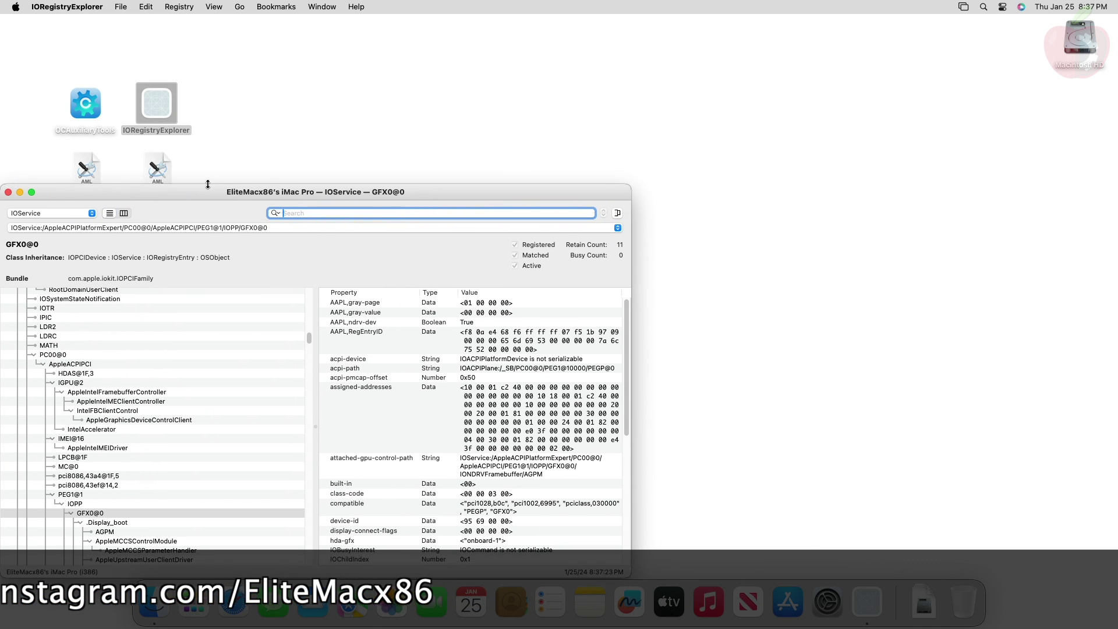
pyautogui.moveTo(207, 184); pyautogui.dragTo(208, 211)
pyautogui.rightClick(160, 170)
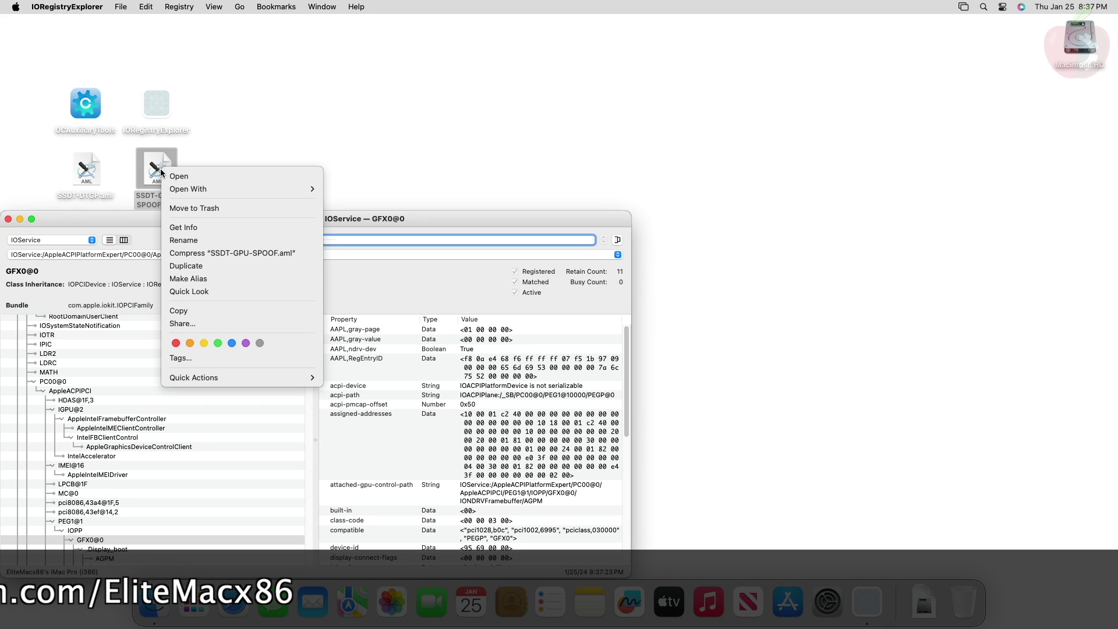
# Step: Open SSDT-GPU-SPOOF.aml in MaciASL beside GFX0@0's acpi-path _SB/PC00@0/PEG1@10000/PEGP@0
pyautogui.click(180, 176)
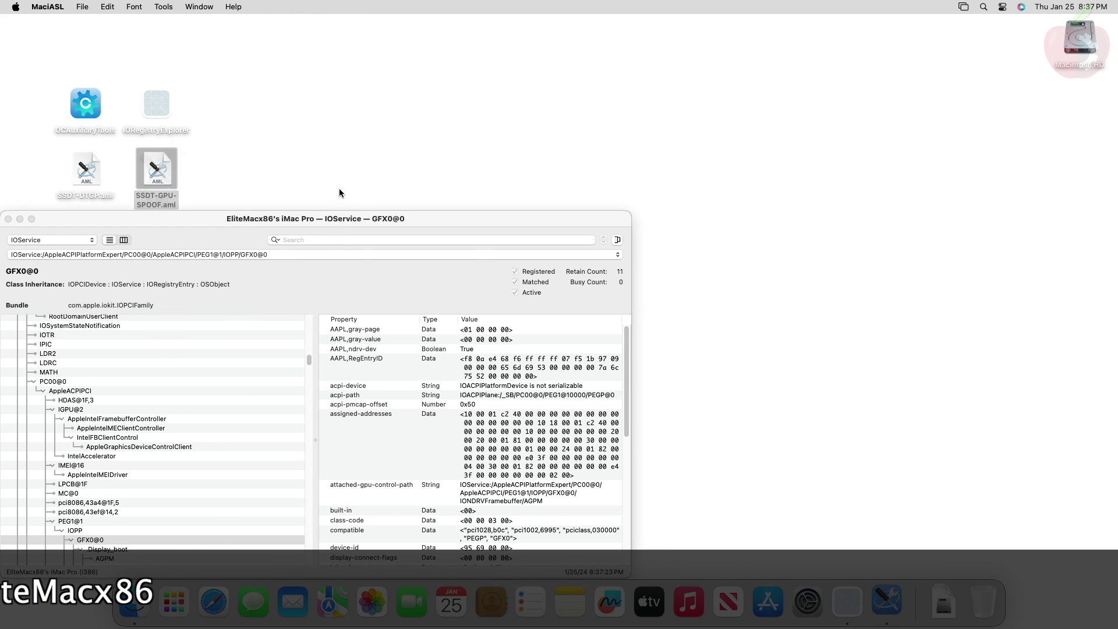
pyautogui.moveTo(397, 230); pyautogui.dragTo(826, 229)
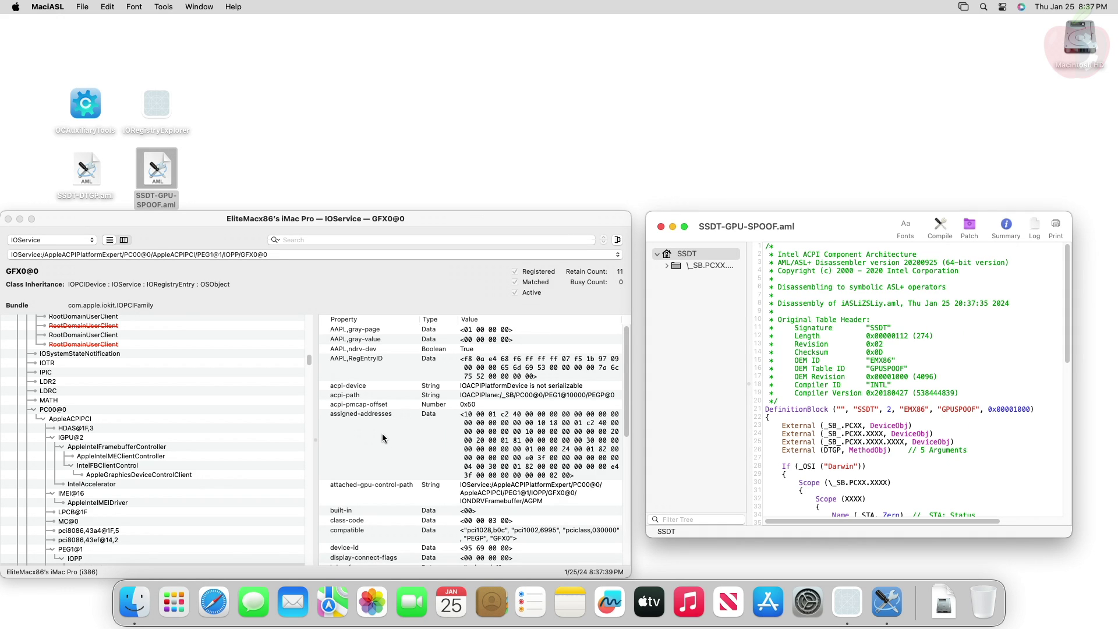
pyautogui.scroll(-5, 237, 467)
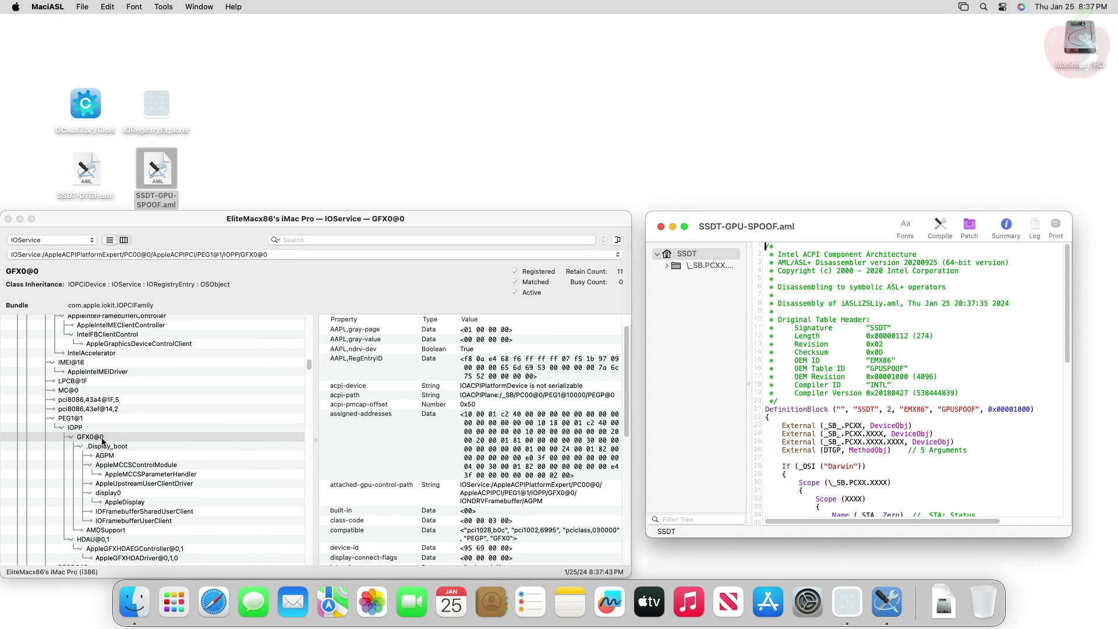
pyautogui.click(103, 441)
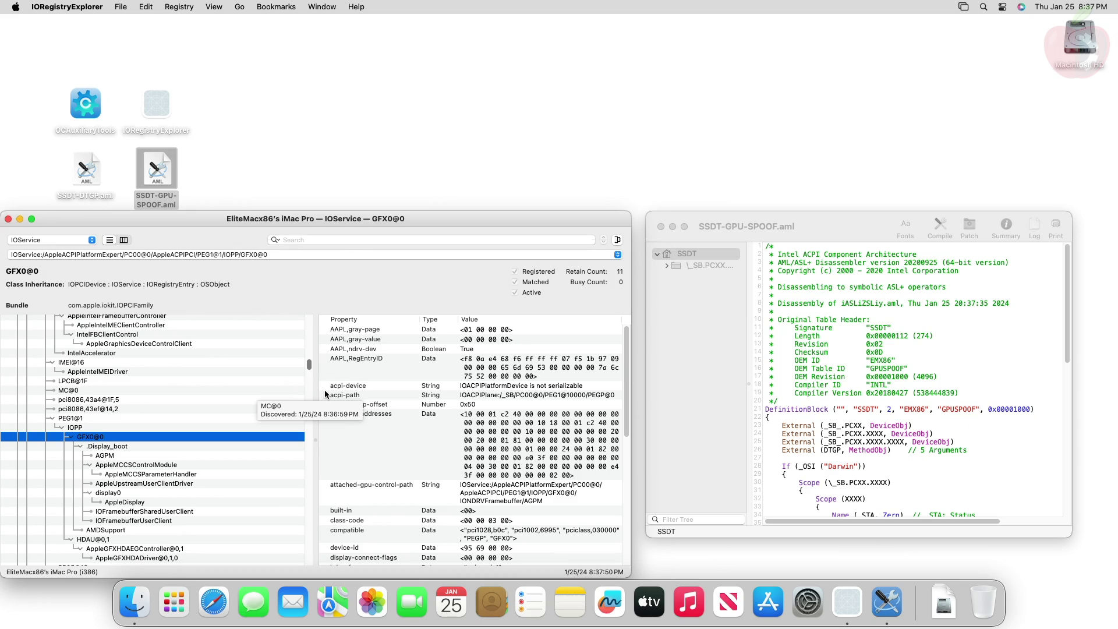
pyautogui.click(351, 396)
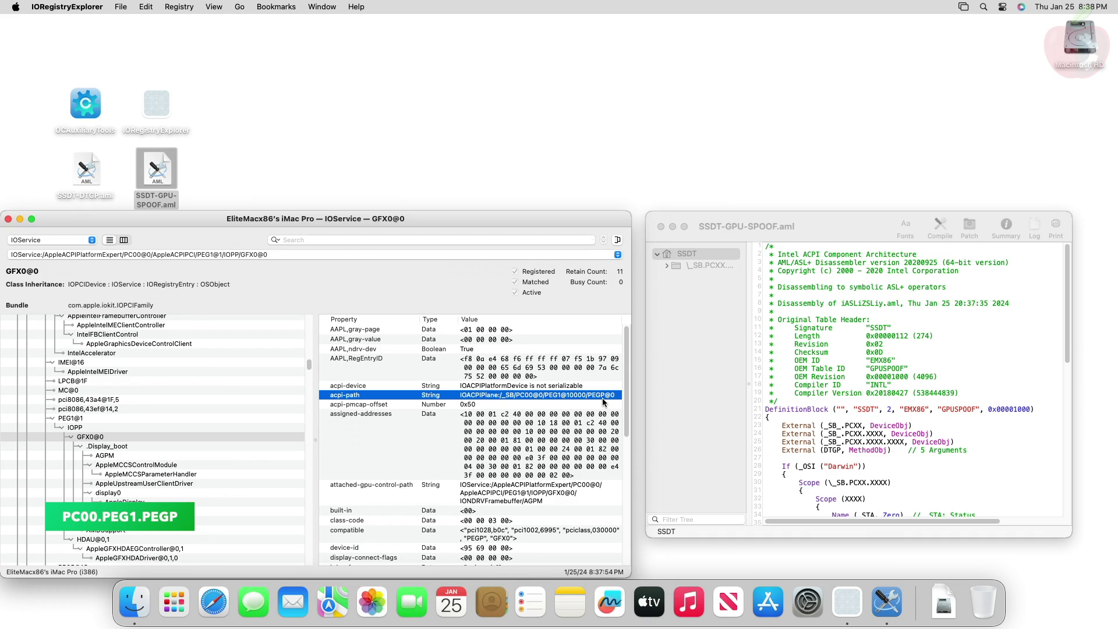
pyautogui.click(893, 460)
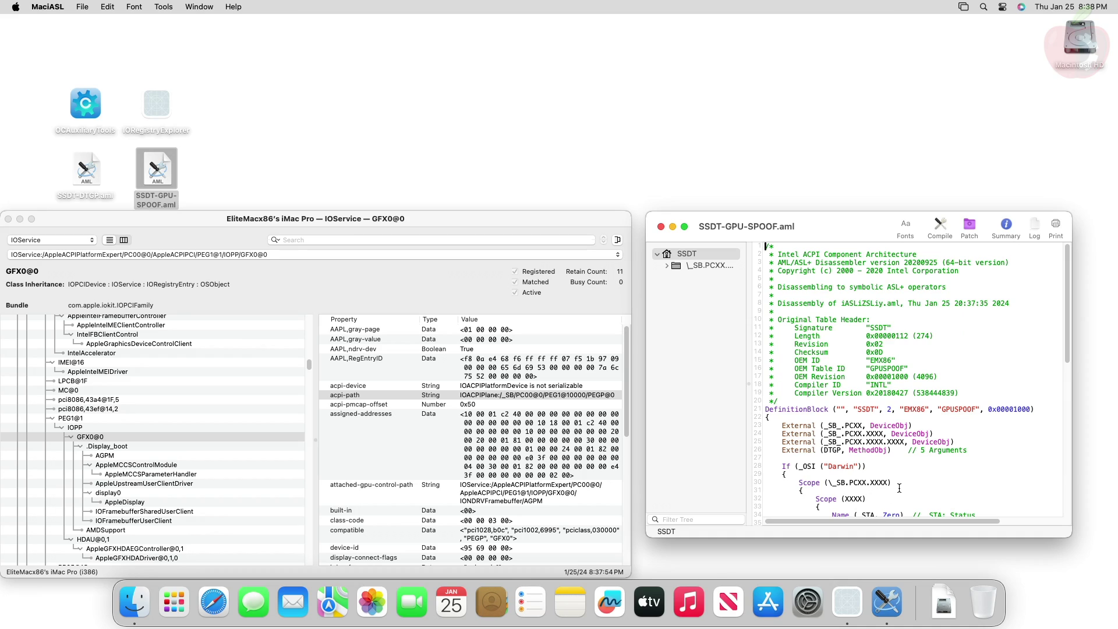
# Step: Replace all PCXX.XXXX occurrences with PC00.PEG1 using find-and-replace
pyautogui.press('cmd+f')
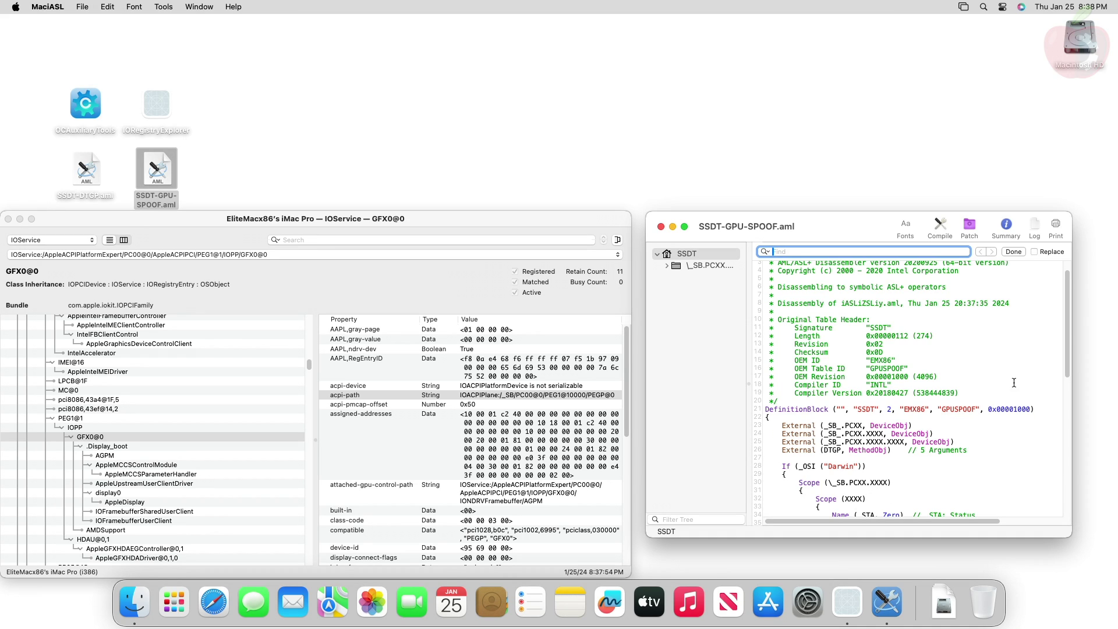
pyautogui.click(1033, 253)
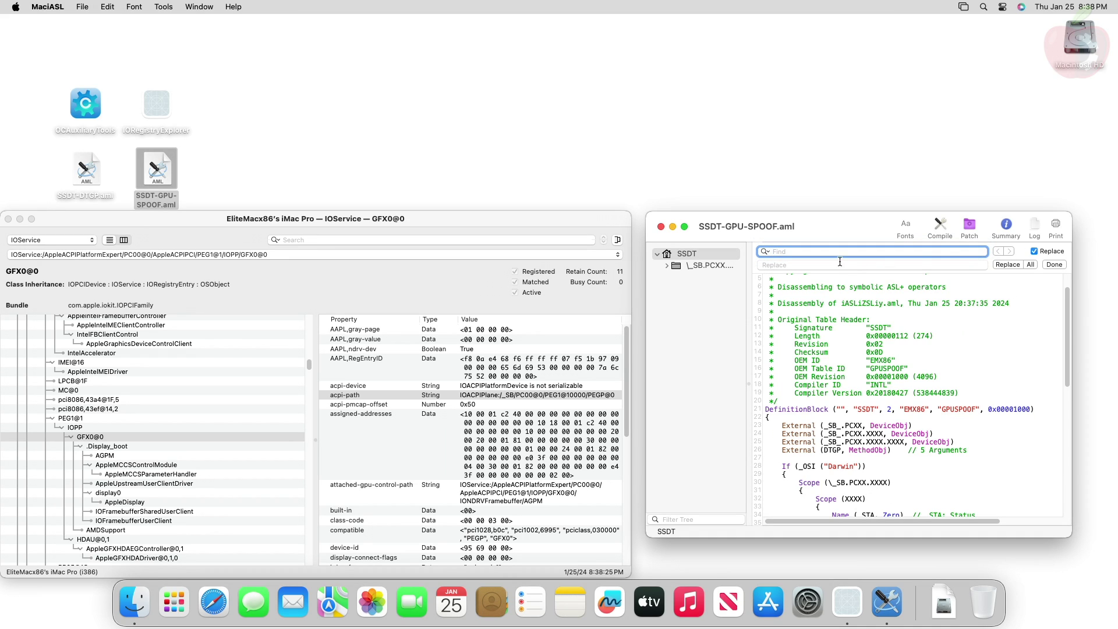
pyautogui.write('PCXX.XXXX')
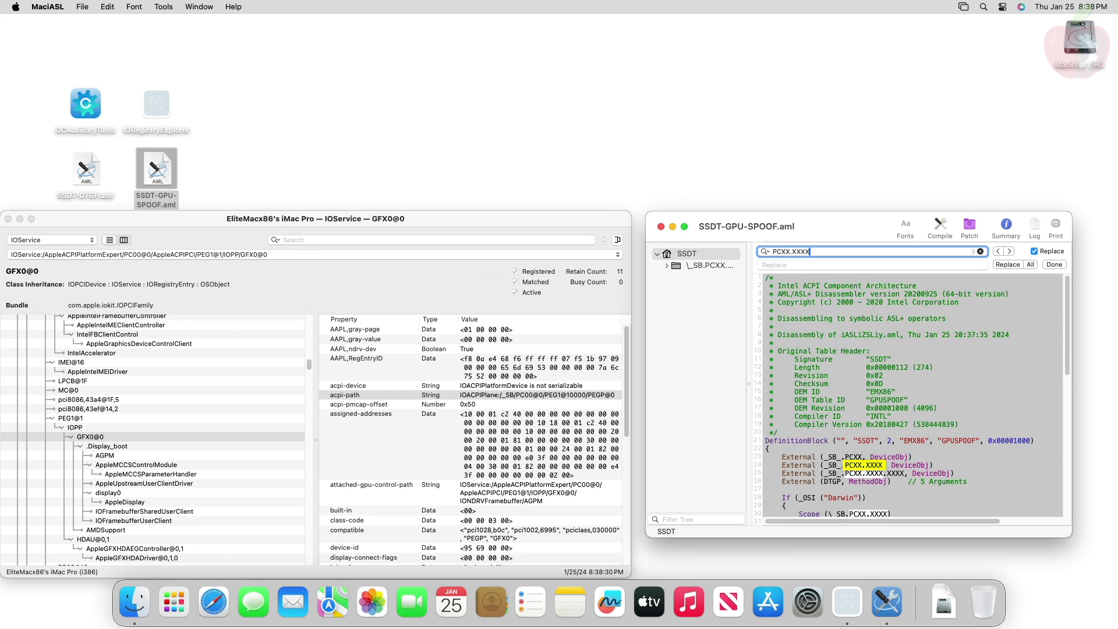
pyautogui.click(792, 266)
pyautogui.write('PC00.PEG1')
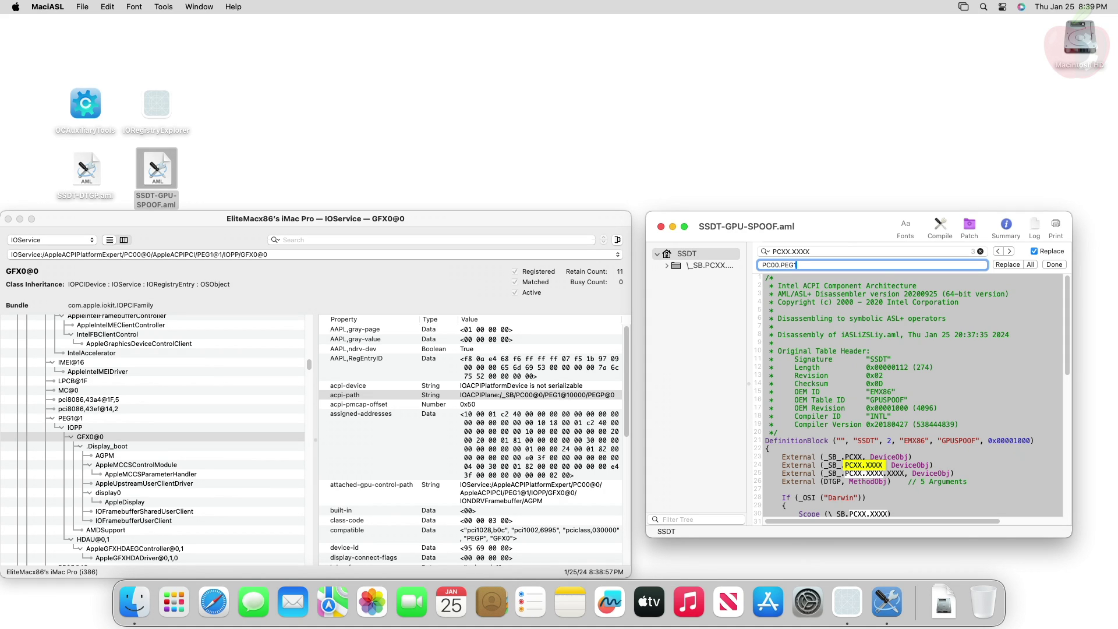
pyautogui.click(1030, 265)
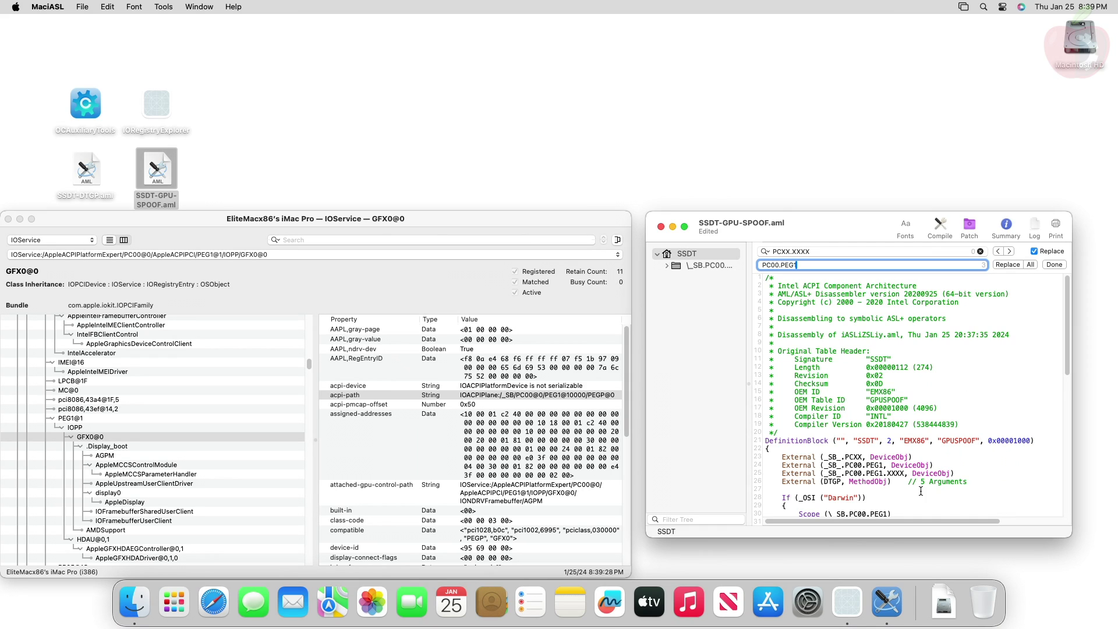
# Step: Replace the remaining PCXX placeholders with PC00
pyautogui.click(527, 398)
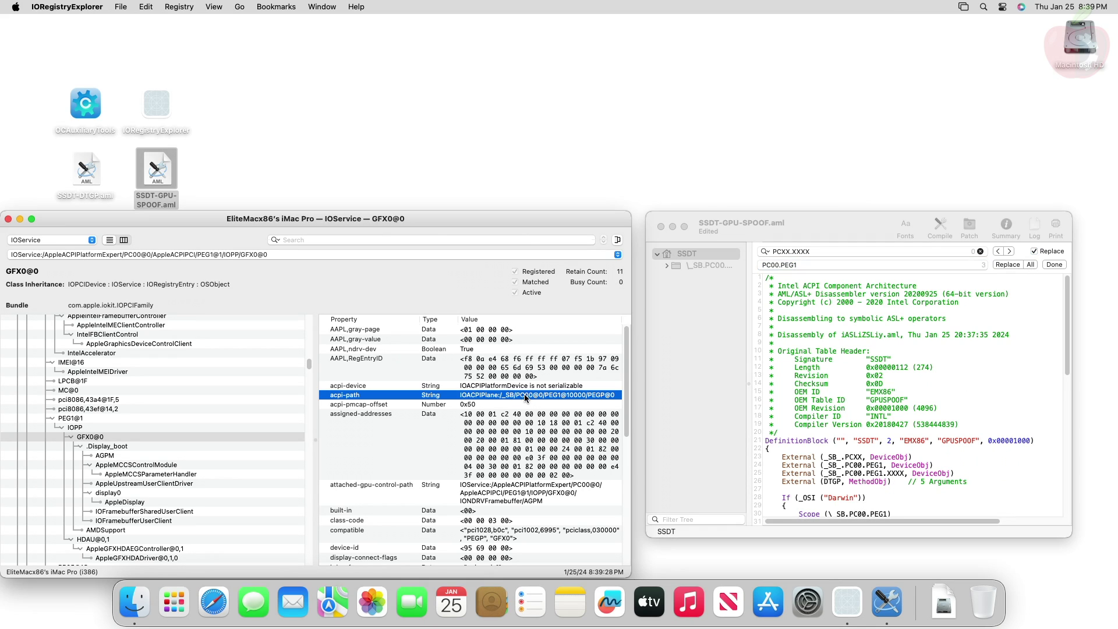
pyautogui.click(949, 495)
pyautogui.scroll(-5, 958, 498)
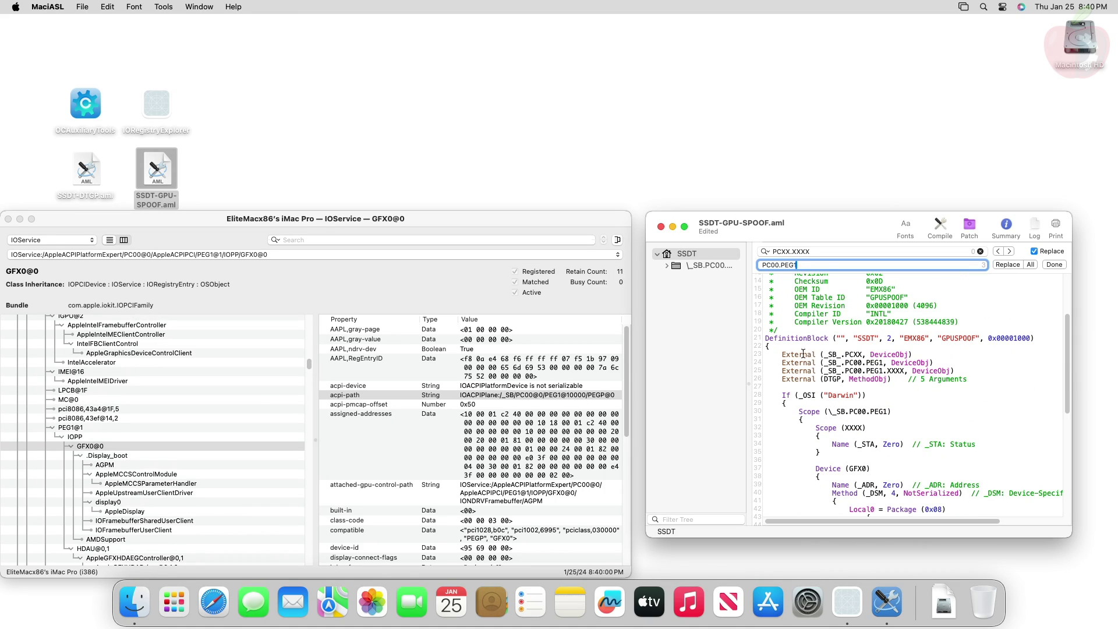
pyautogui.doubleClick(795, 251)
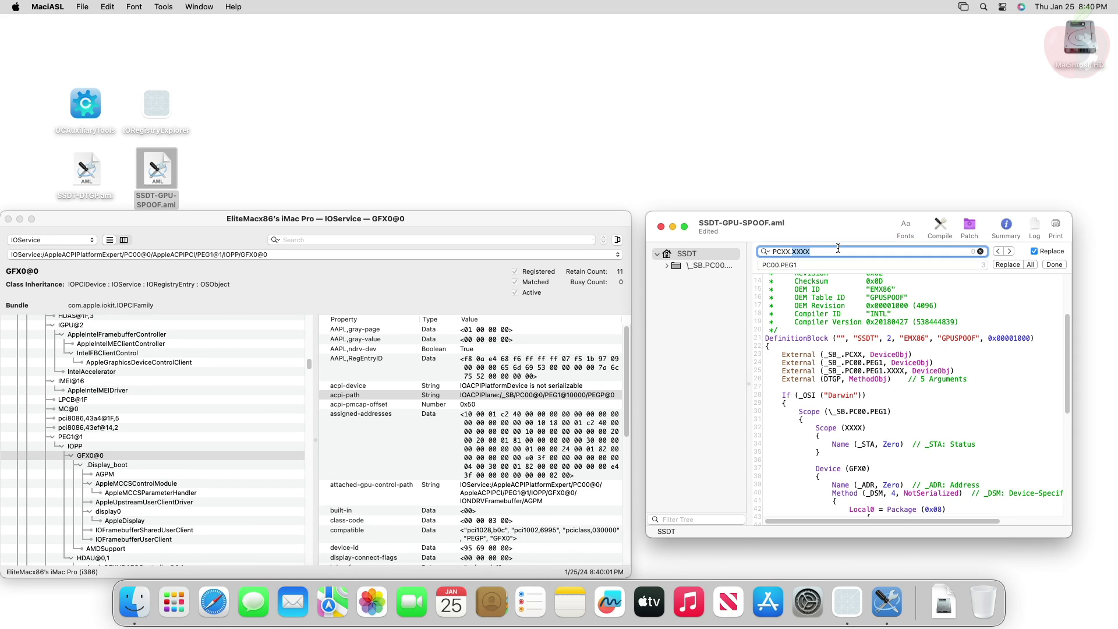
pyautogui.press('BackSpace')
pyautogui.press('BackSpace')
pyautogui.press('Tab')
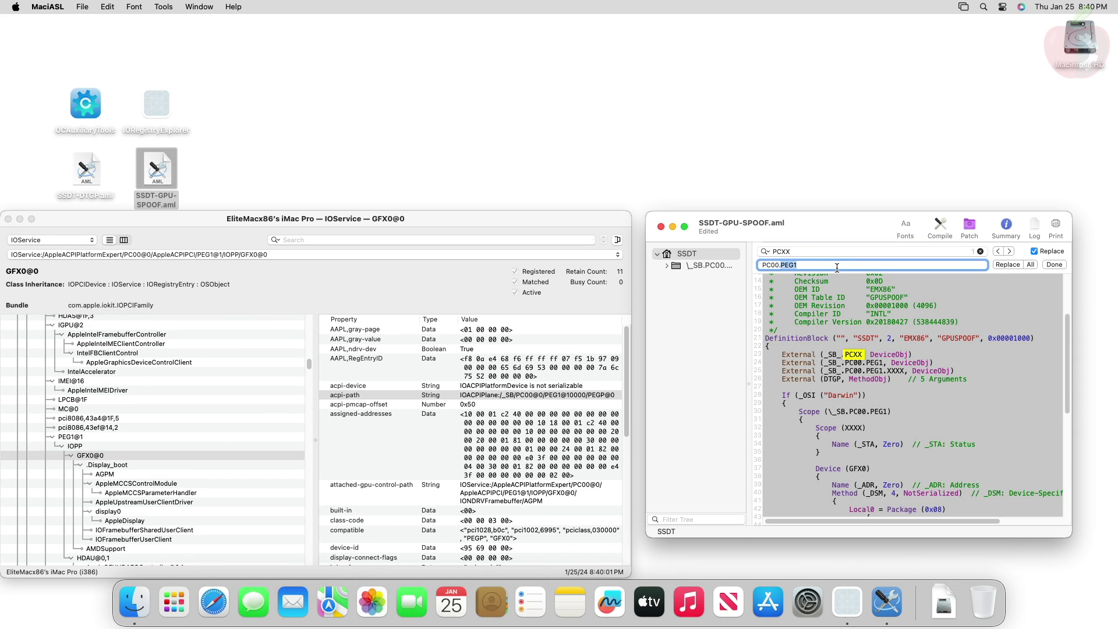
pyautogui.press('BackSpace')
pyautogui.press('BackSpace')
pyautogui.press('BackSpace')
pyautogui.press('BackSpace')
pyautogui.press('BackSpace')
pyautogui.click(1032, 264)
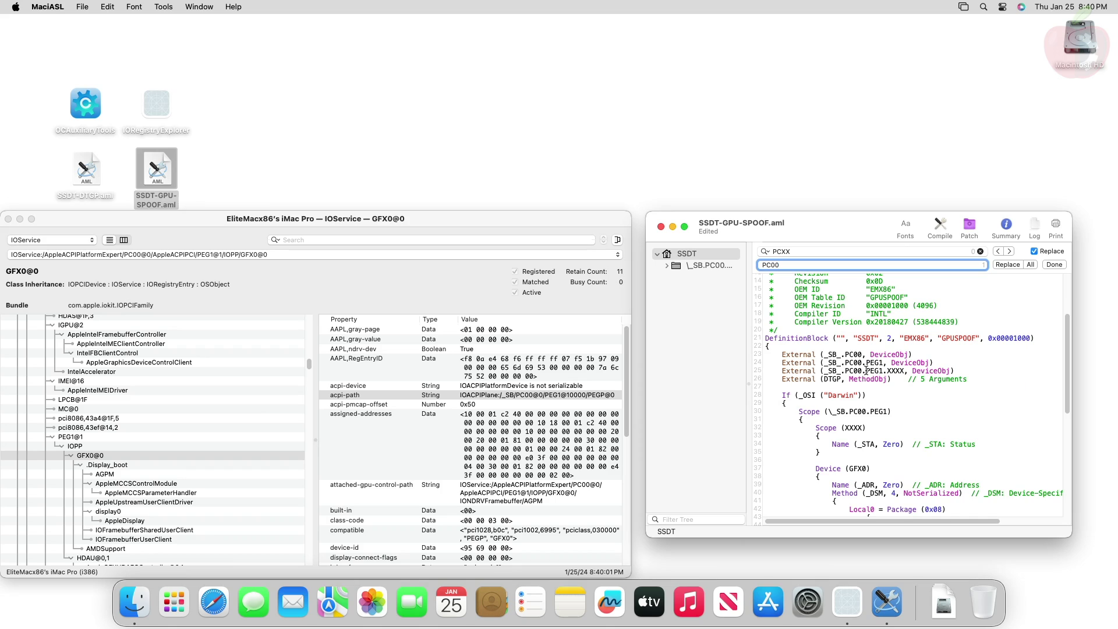
# Step: Replace both XXXX placeholders with PEGP
pyautogui.click(554, 396)
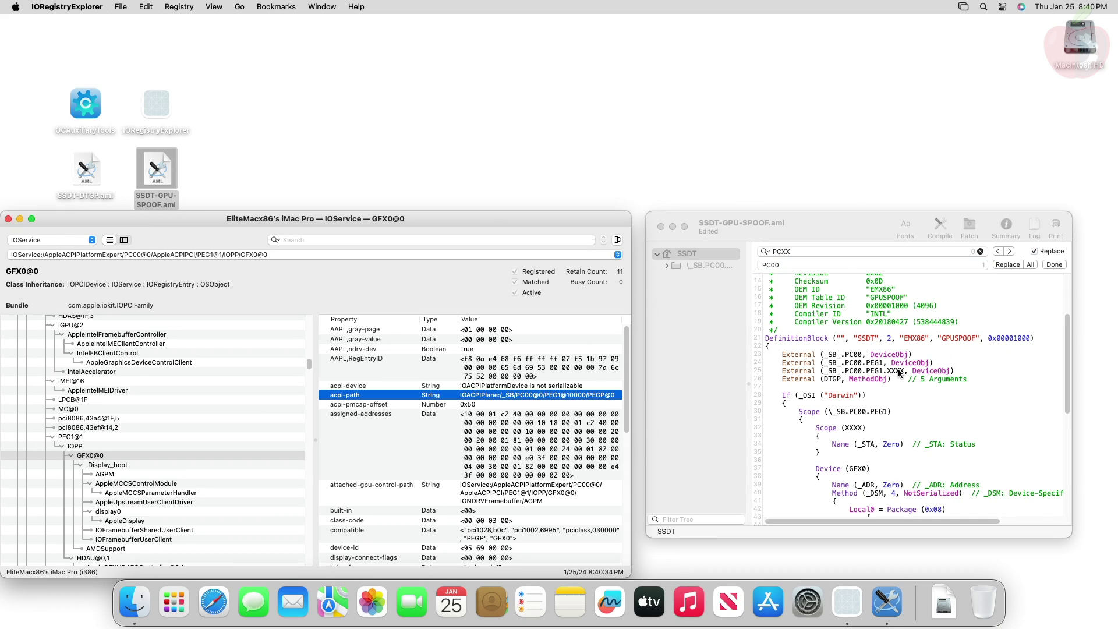
pyautogui.click(843, 250)
pyautogui.press('cmd+a')
pyautogui.write('XXXX')
pyautogui.press('Tab')
pyautogui.write('P')
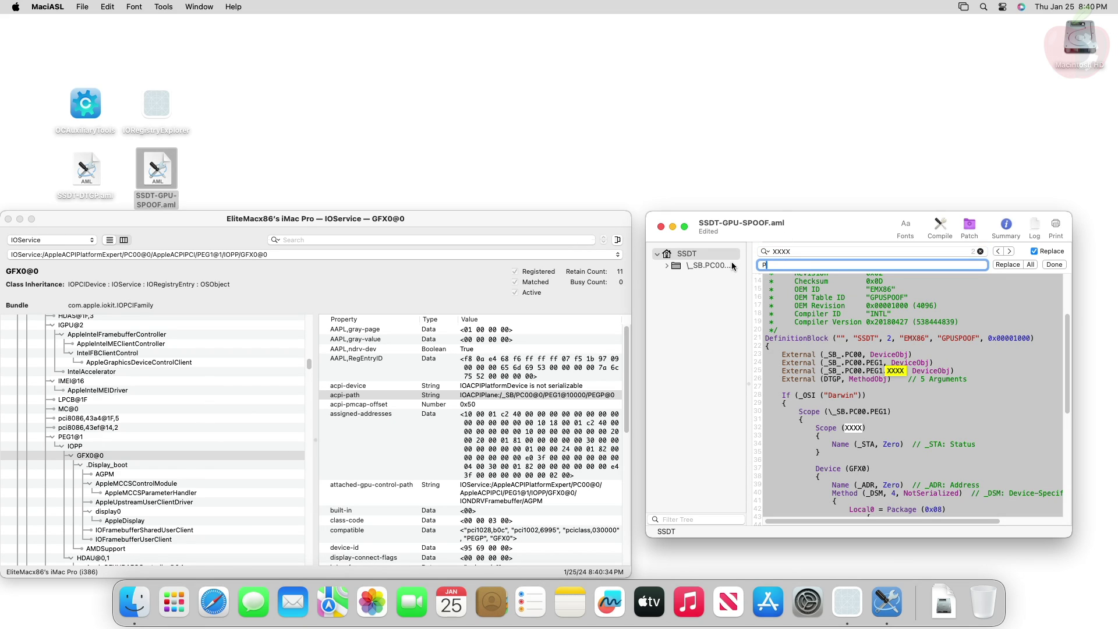
pyautogui.write('EGP')
pyautogui.click(1029, 265)
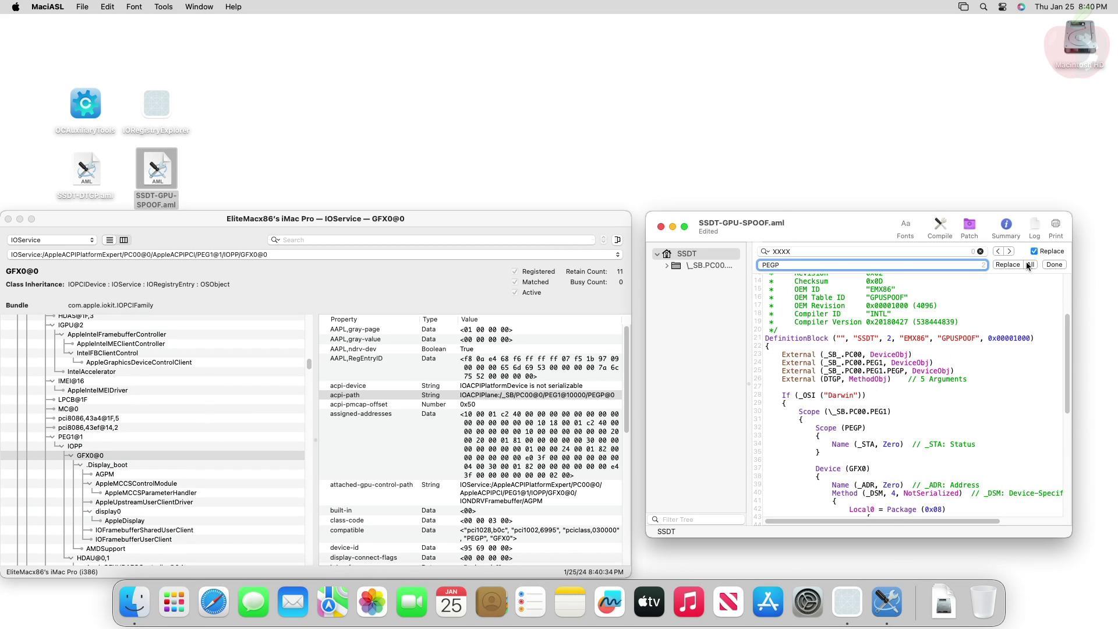
pyautogui.click(847, 428)
pyautogui.click(815, 429)
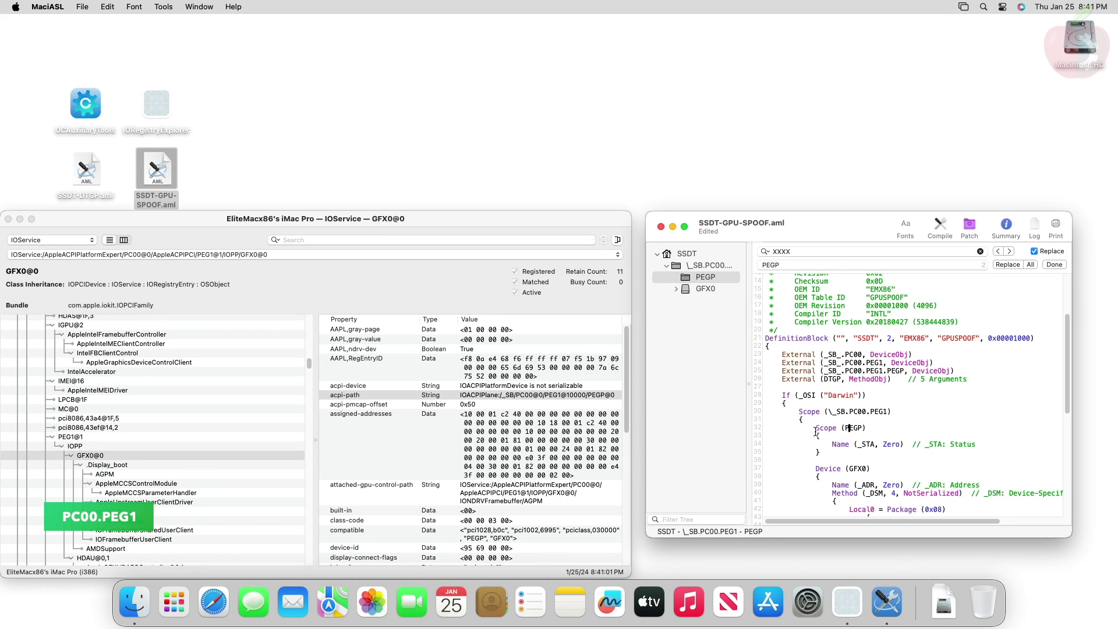
pyautogui.moveTo(815, 429); pyautogui.dragTo(845, 442)
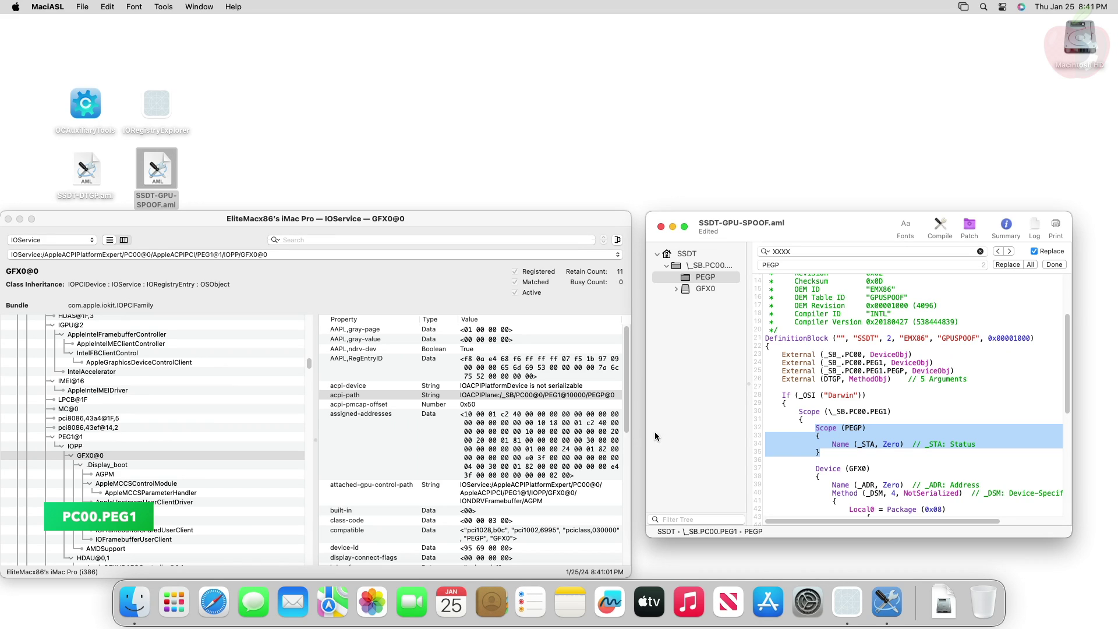
pyautogui.click(564, 396)
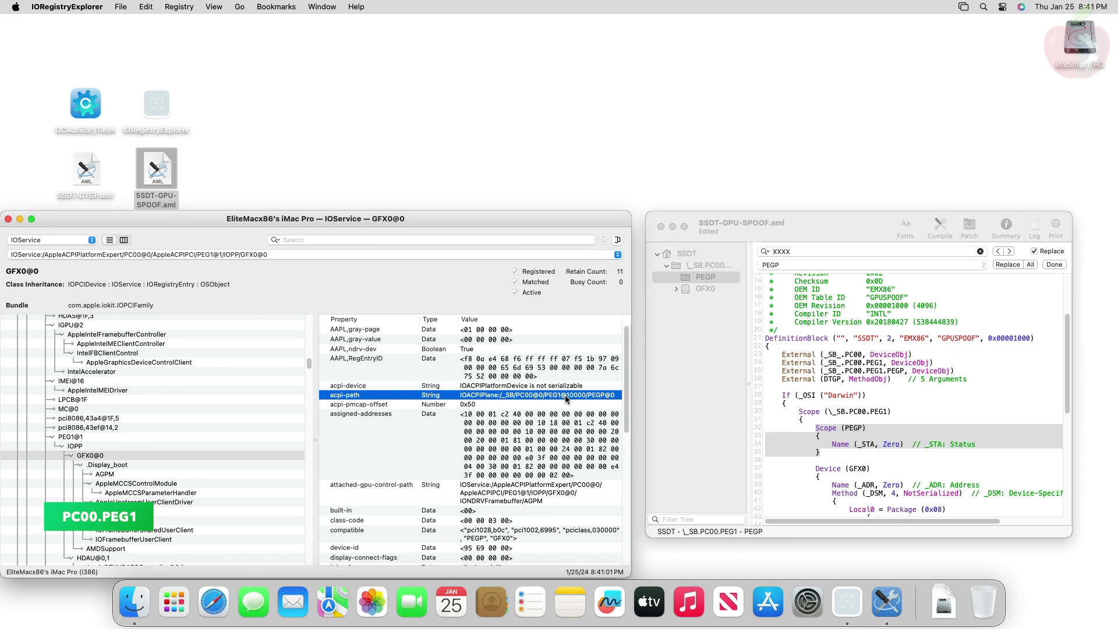
pyautogui.click(651, 415)
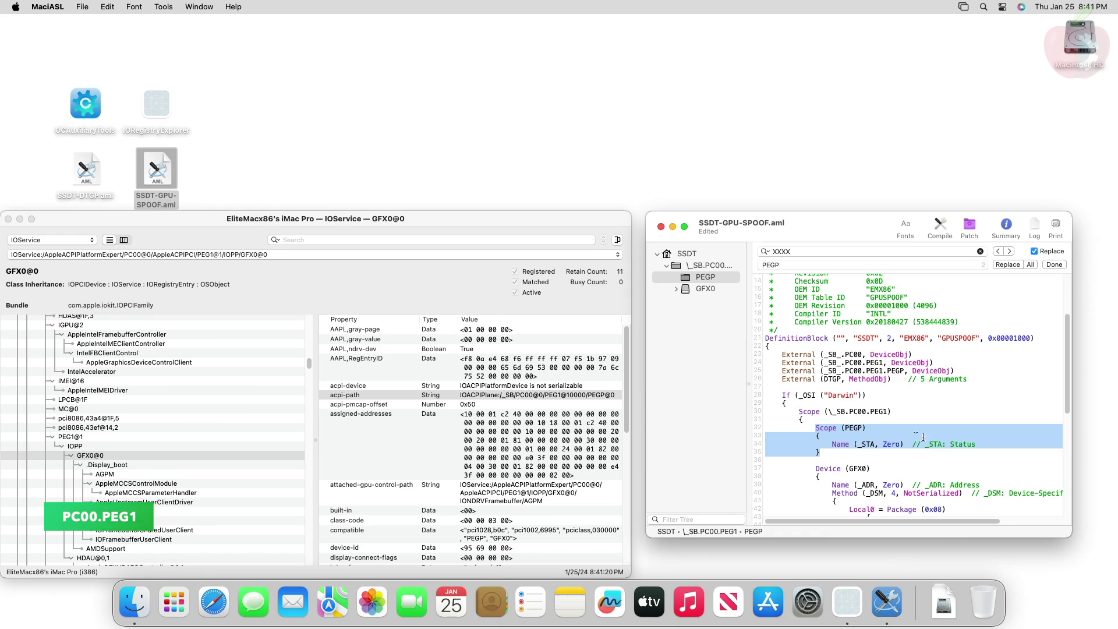
pyautogui.click(988, 441)
pyautogui.scroll(-5, 978, 445)
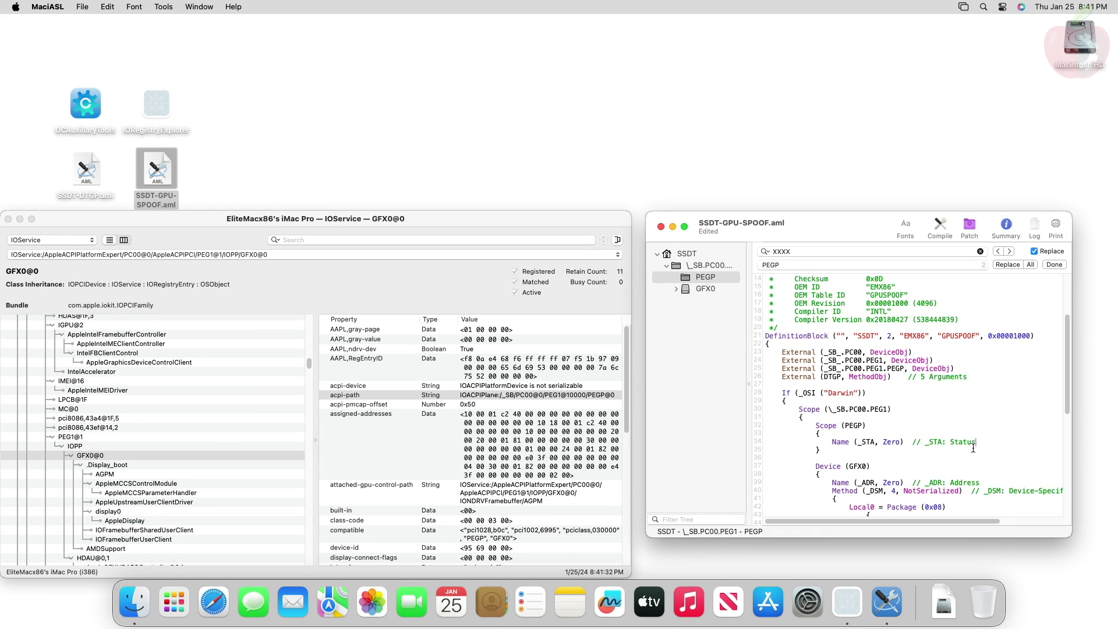
pyautogui.scroll(-3, 973, 448)
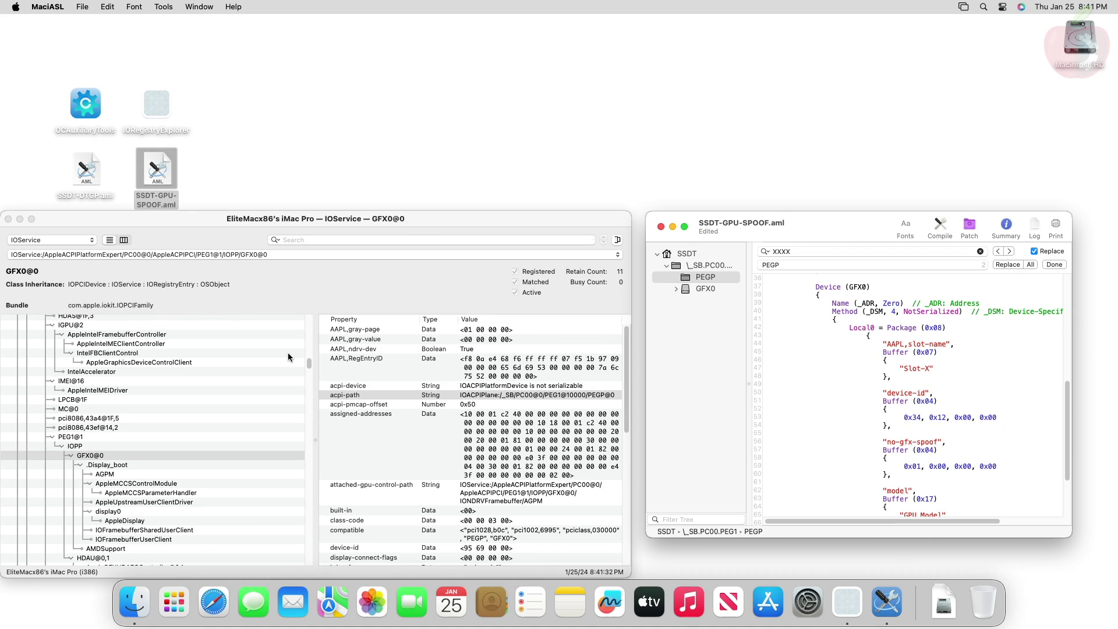
# Step: Quit IORegistryExplorer from the Dock
pyautogui.click(290, 279)
pyautogui.rightClick(845, 600)
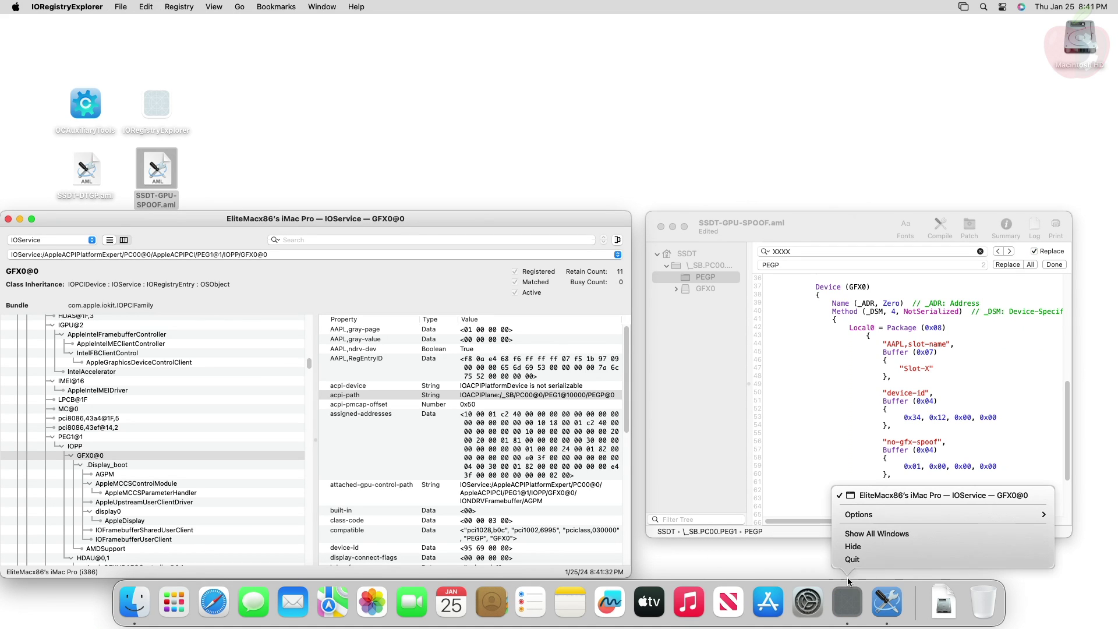
pyautogui.click(847, 560)
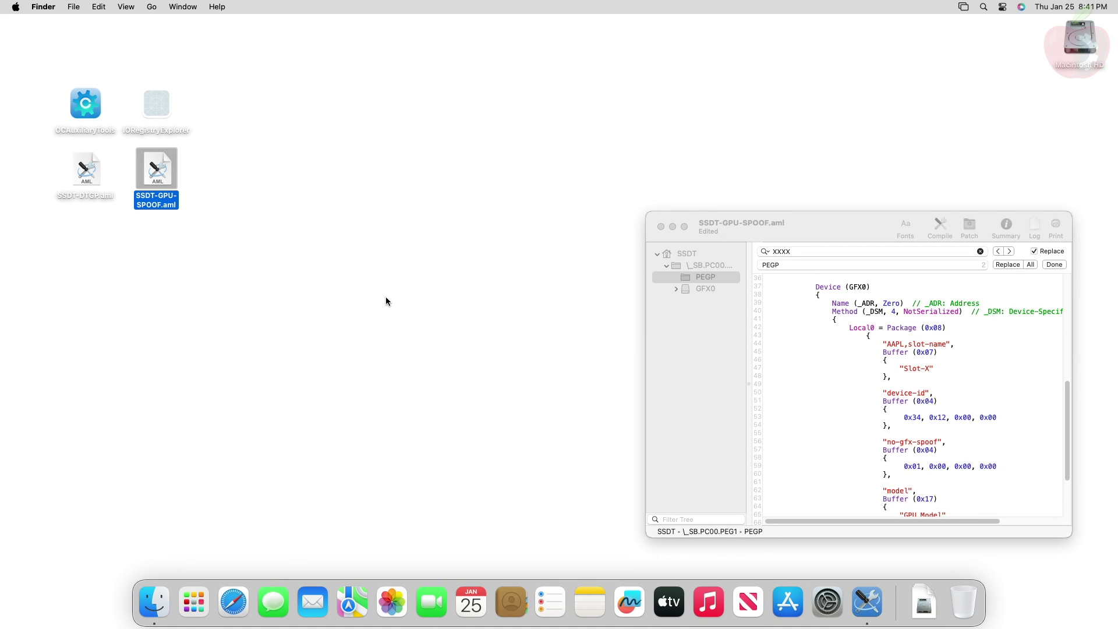
# Step: Check the AMD GPU's device ID 0x6995 in System Information, then quit it
pyautogui.press('super+space')
pyautogui.write('sy')
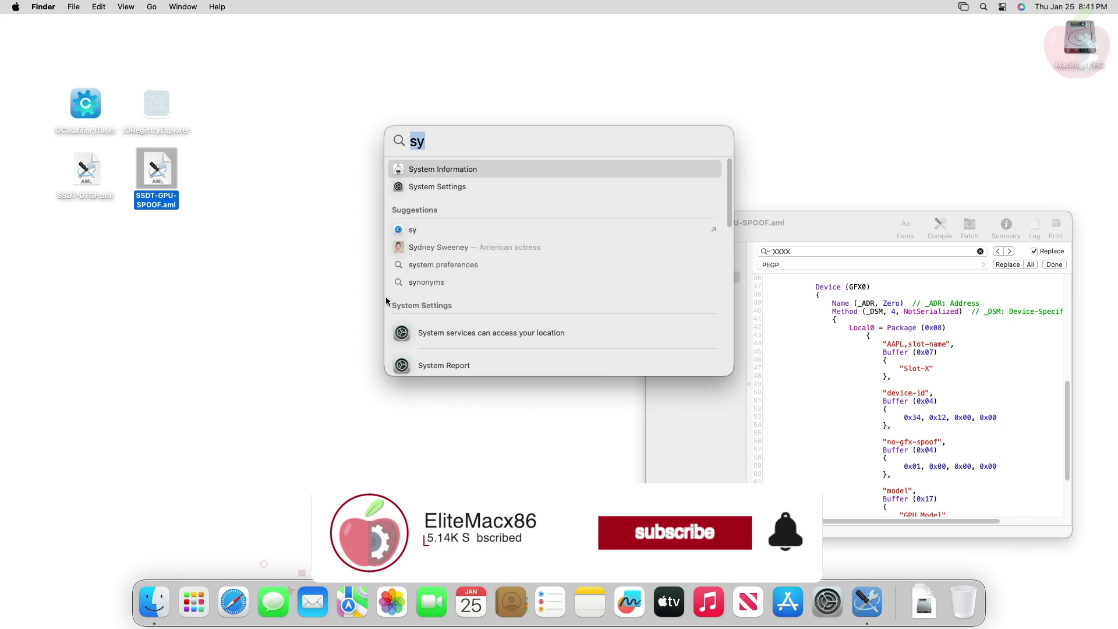
pyautogui.press('Return')
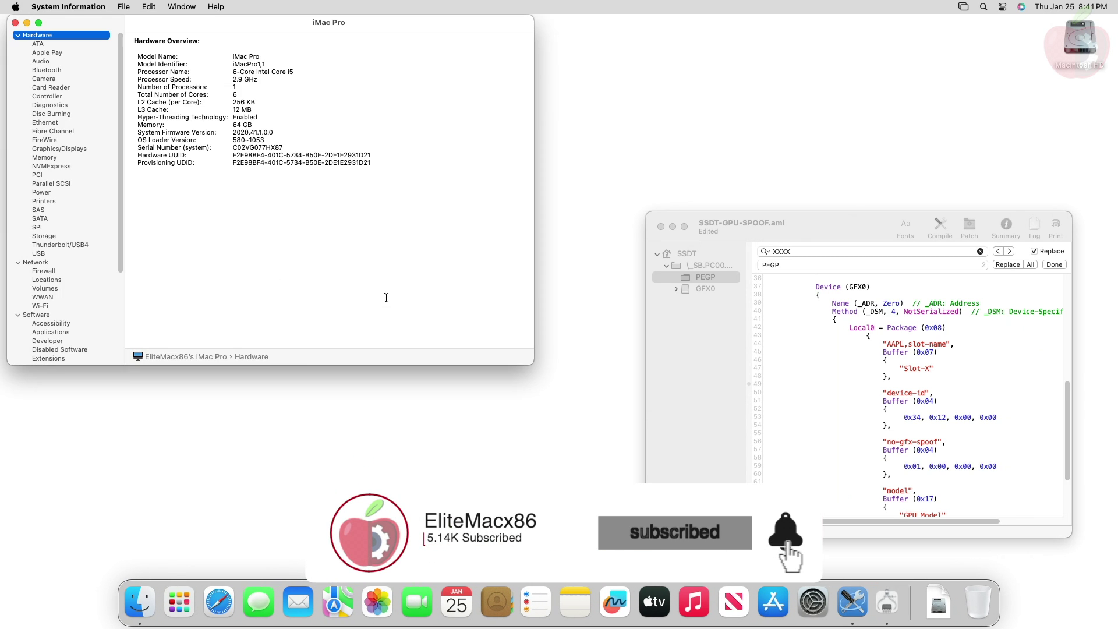
pyautogui.click(58, 148)
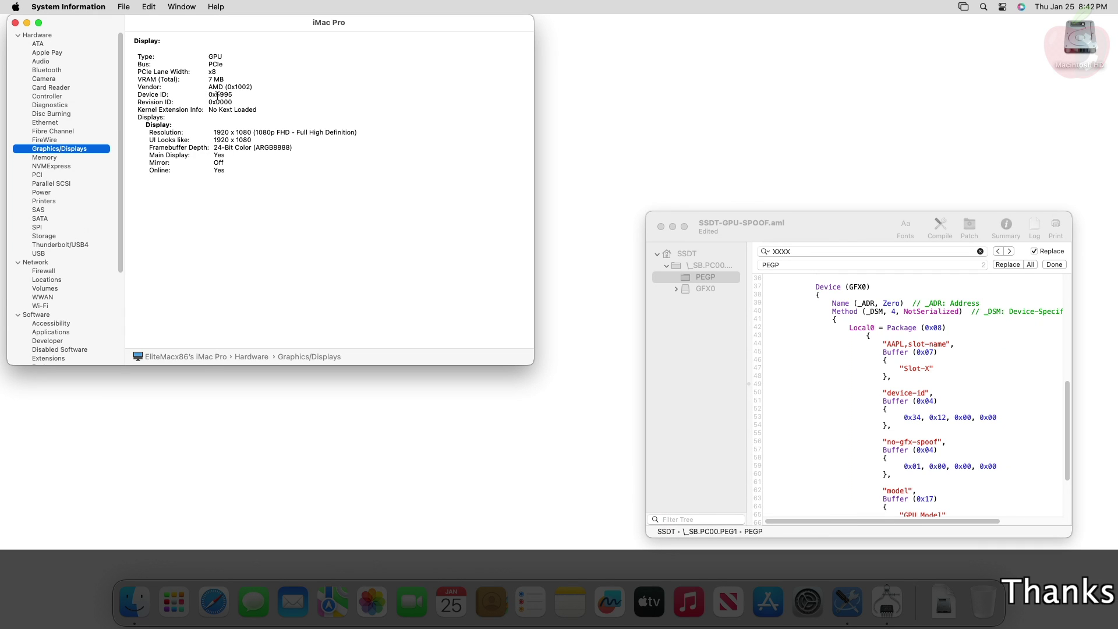
pyautogui.press('super+q')
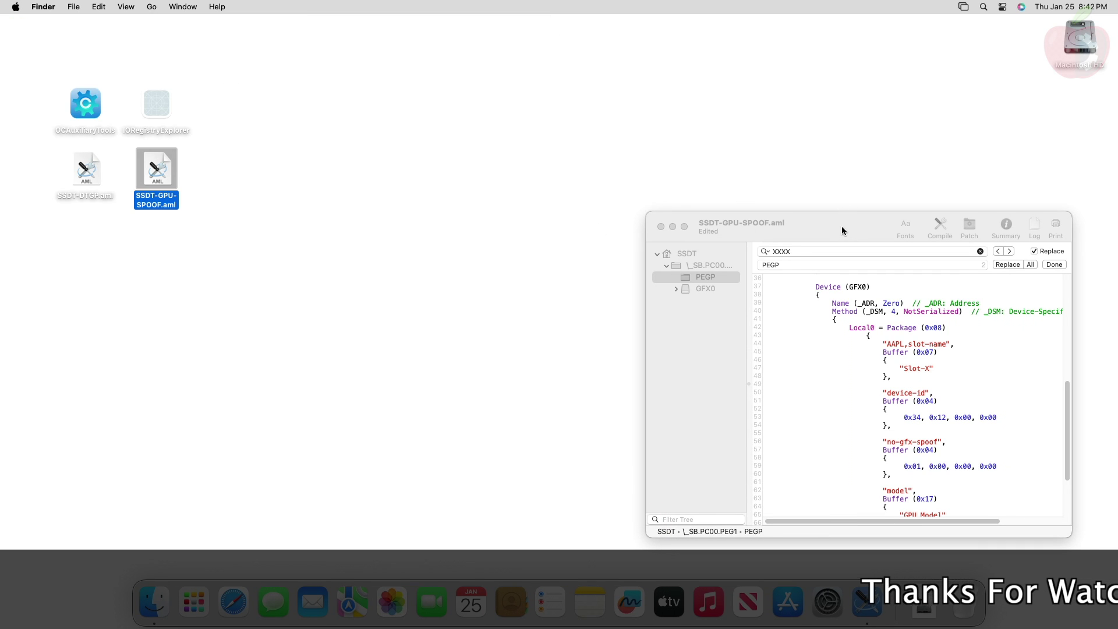
# Step: Edit the device-id bytes on line 53, replacing 34 with E3 and 12 with 67
pyautogui.moveTo(840, 227); pyautogui.dragTo(511, 227)
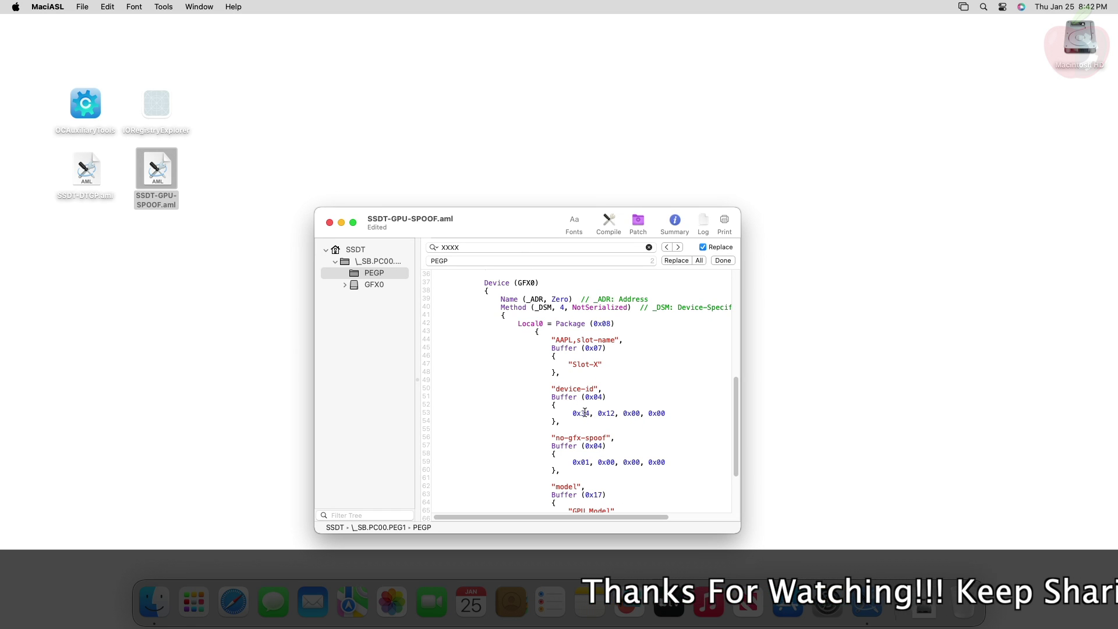
pyautogui.moveTo(573, 414); pyautogui.dragTo(616, 413)
pyautogui.click(610, 427)
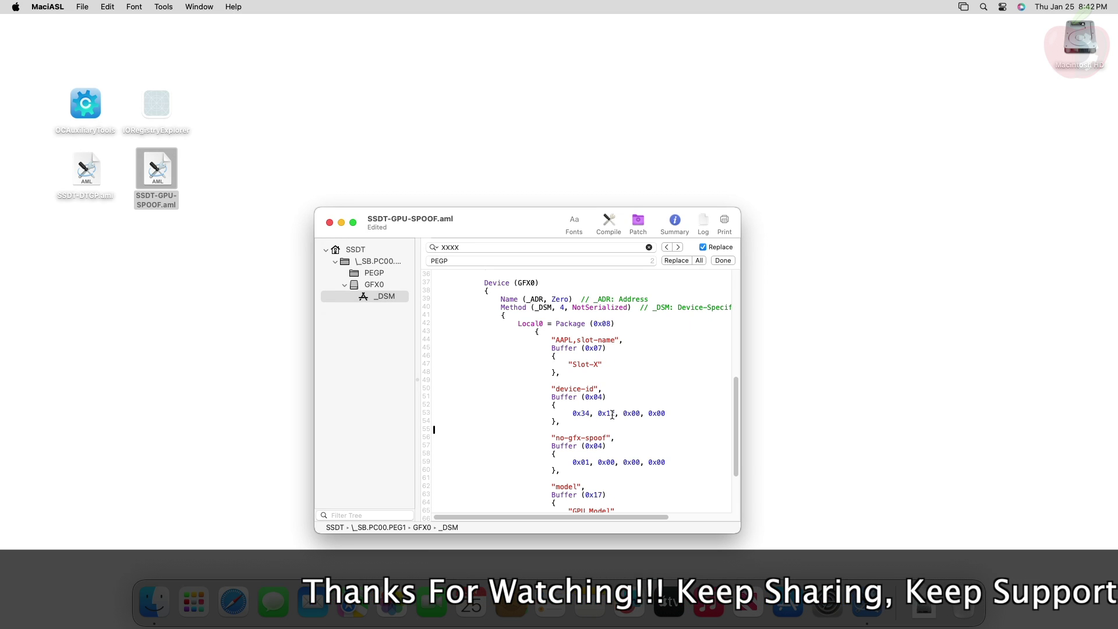
pyautogui.press('BackSpace')
pyautogui.press('BackSpace')
pyautogui.write('67')
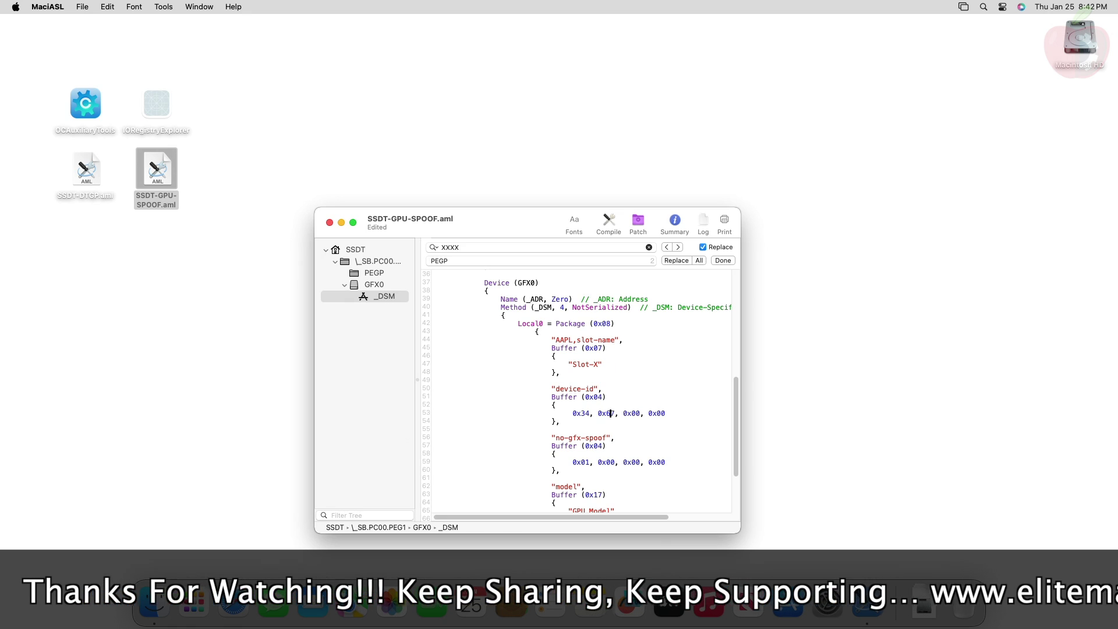
pyautogui.press('BackSpace')
pyautogui.press('BackSpace')
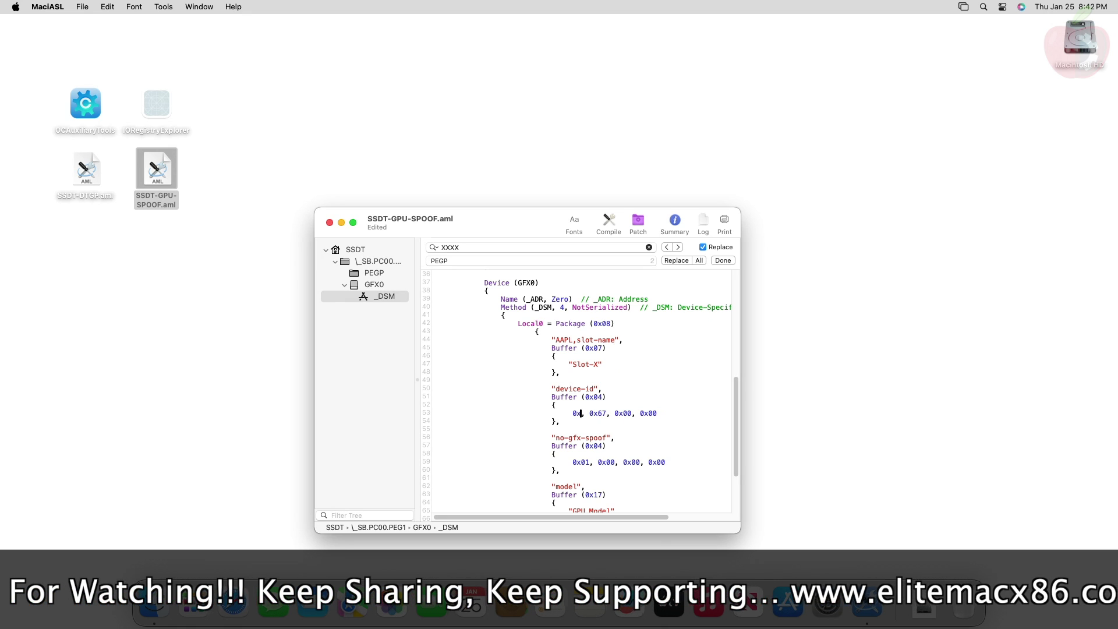
pyautogui.write('E3')
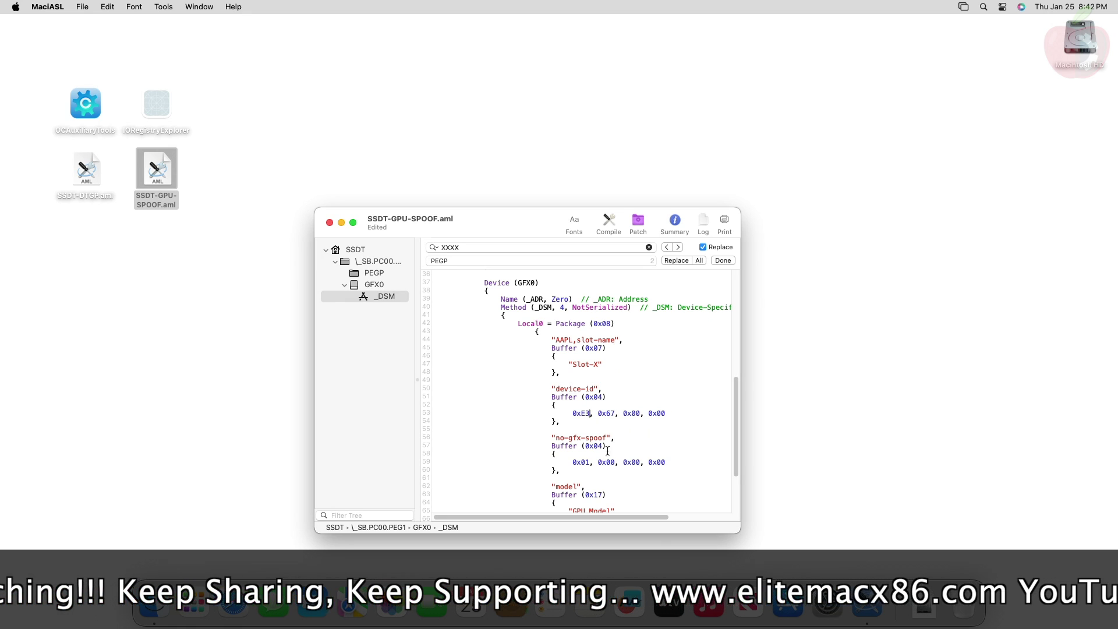
# Step: Change the AAPL,slot-name value from Slot-X to Slot-1
pyautogui.doubleClick(587, 365)
pyautogui.moveTo(574, 365); pyautogui.dragTo(600, 365)
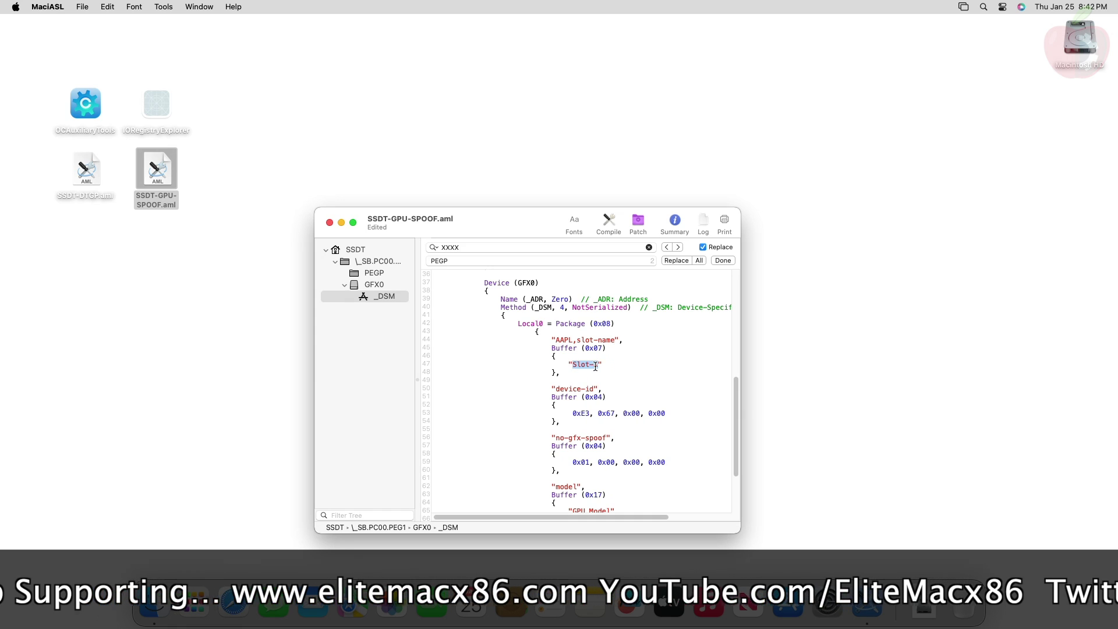
pyautogui.click(597, 365)
pyautogui.press('BackSpace')
pyautogui.write('1')
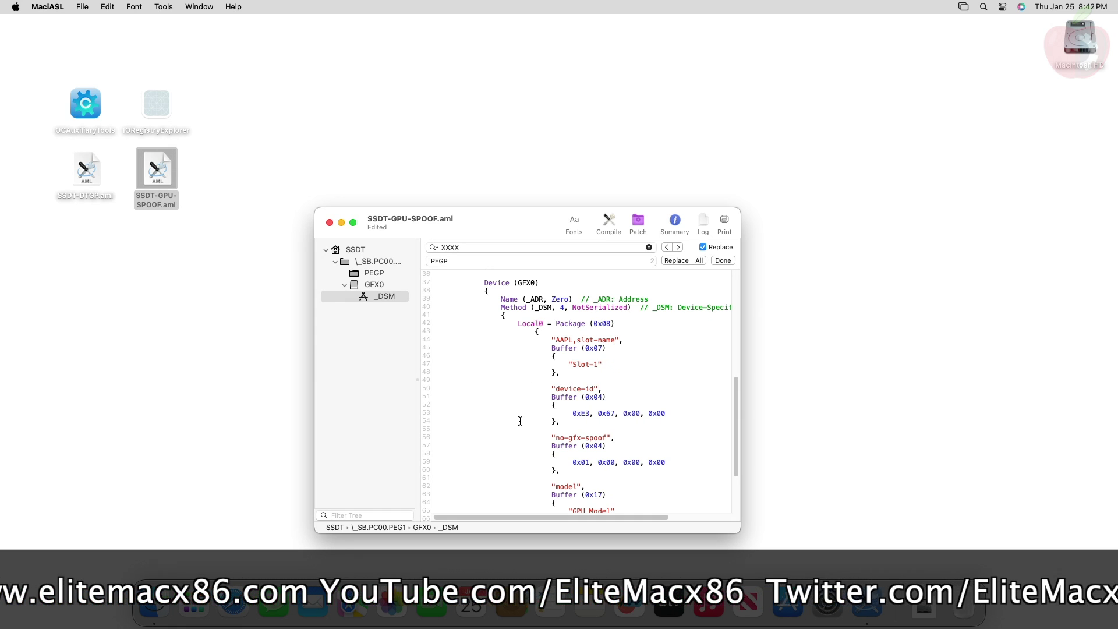
pyautogui.scroll(-3, 512, 435)
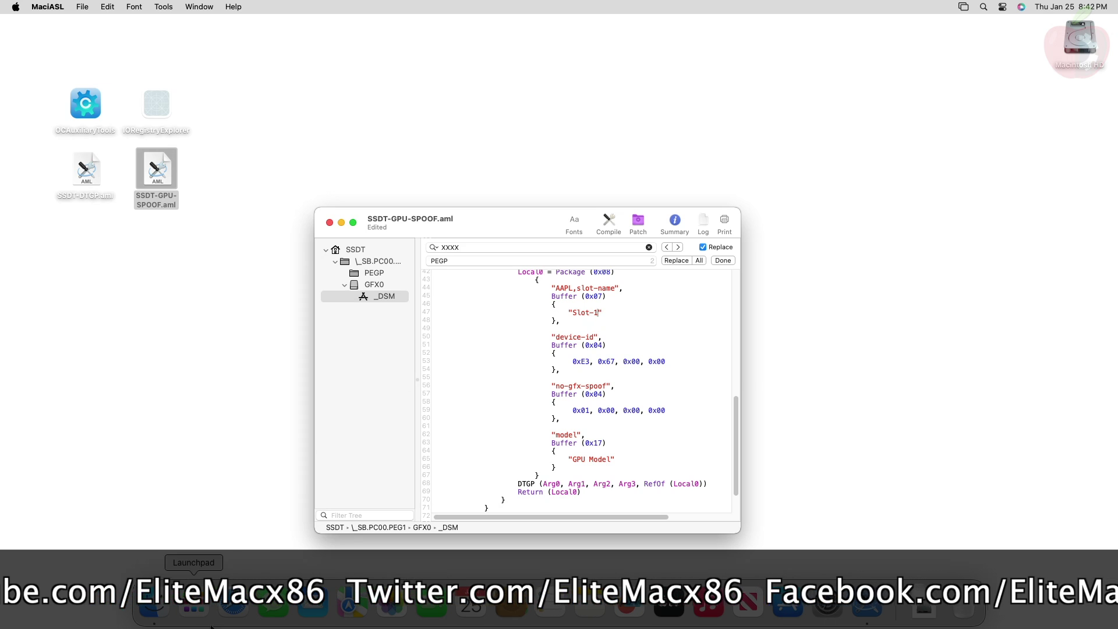
# Step: Confirm the GFX0 GPU name Lexa XT [Radeon PRO WX 2100] in Hackintool, then quit it
pyautogui.press('F4')
pyautogui.click(431, 479)
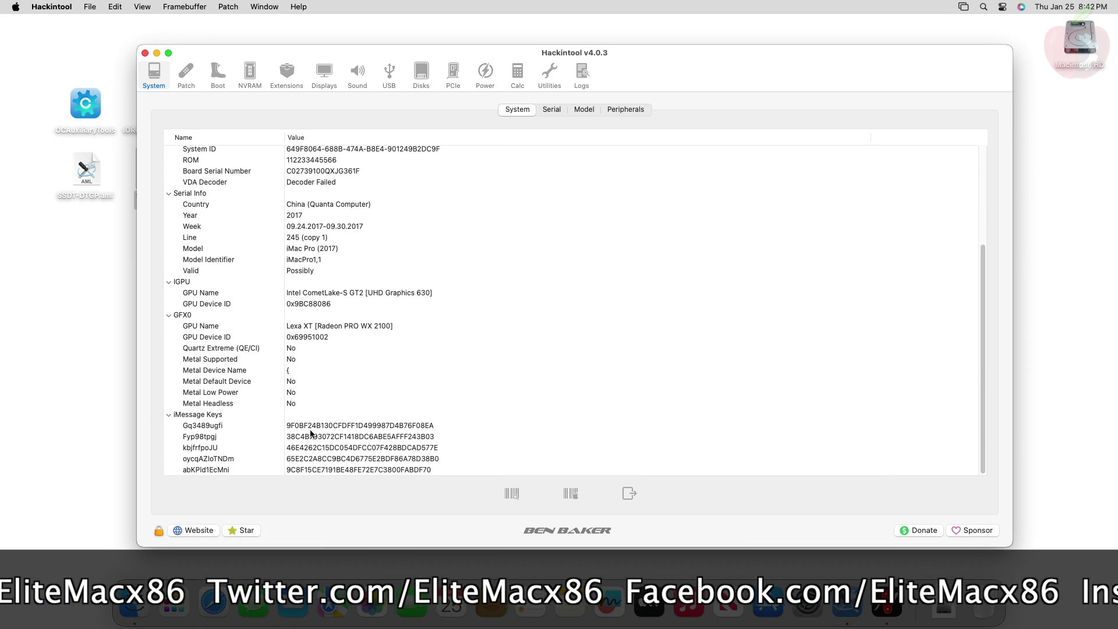
pyautogui.click(299, 328)
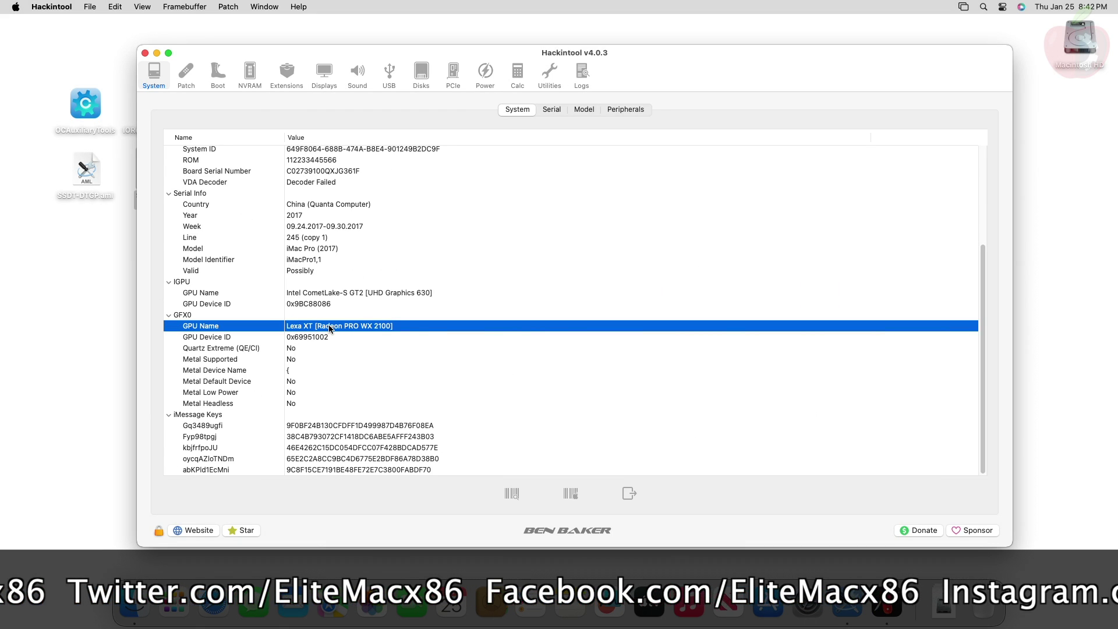
pyautogui.press('super+q')
# Step: Replace the GPU Model placeholder with 'AMD Radeon PRO WX2100'
pyautogui.click(613, 459)
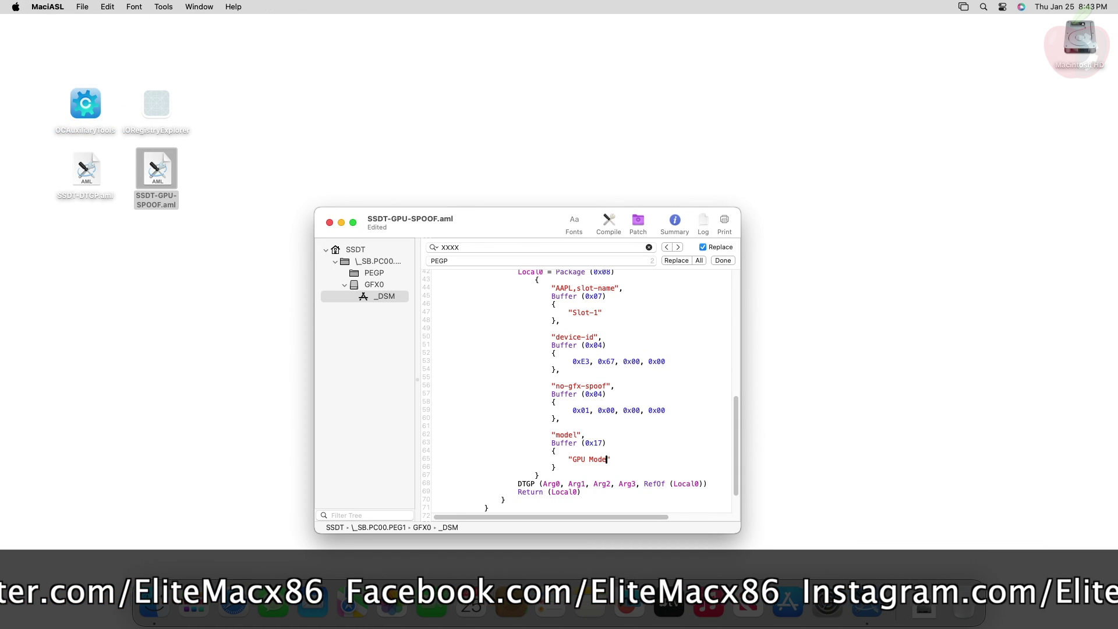
pyautogui.press('BackSpace')
pyautogui.press('BackSpace')
pyautogui.press('BackSpace')
pyautogui.press('BackSpace')
pyautogui.press('BackSpace')
pyautogui.press('BackSpace')
pyautogui.press('BackSpace')
pyautogui.press('BackSpace')
pyautogui.press('BackSpace')
pyautogui.write('AMD Radeon')
pyautogui.write(' PRO WX2100')
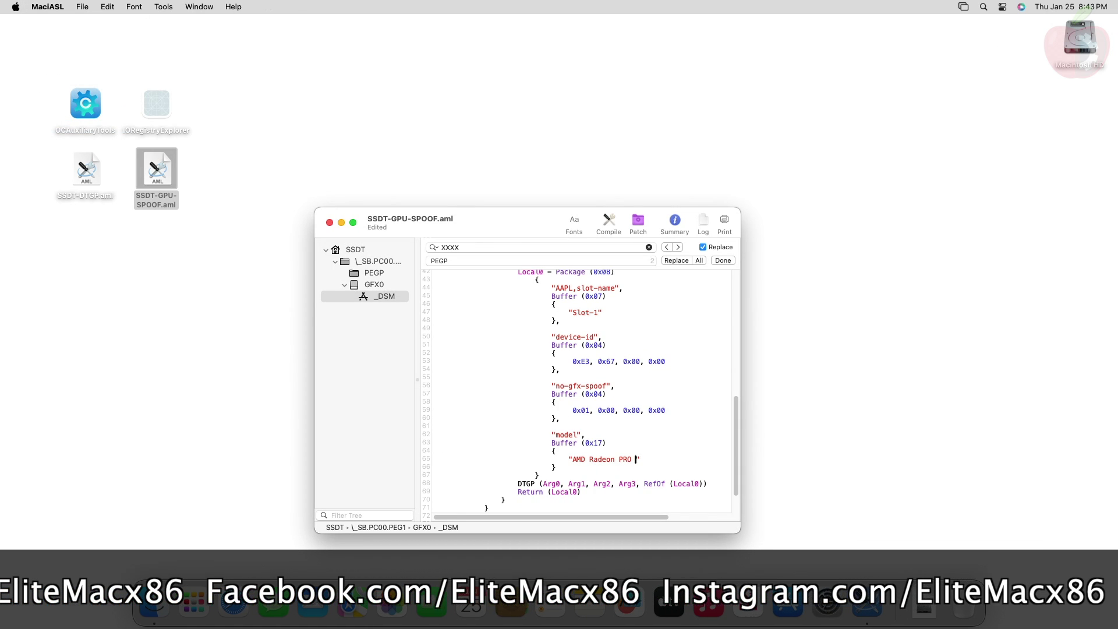
pyautogui.scroll(-1, 582, 390)
# Step: Compile the SSDT to confirm 0 errors, then close the find-and-replace bar
pyautogui.click(605, 227)
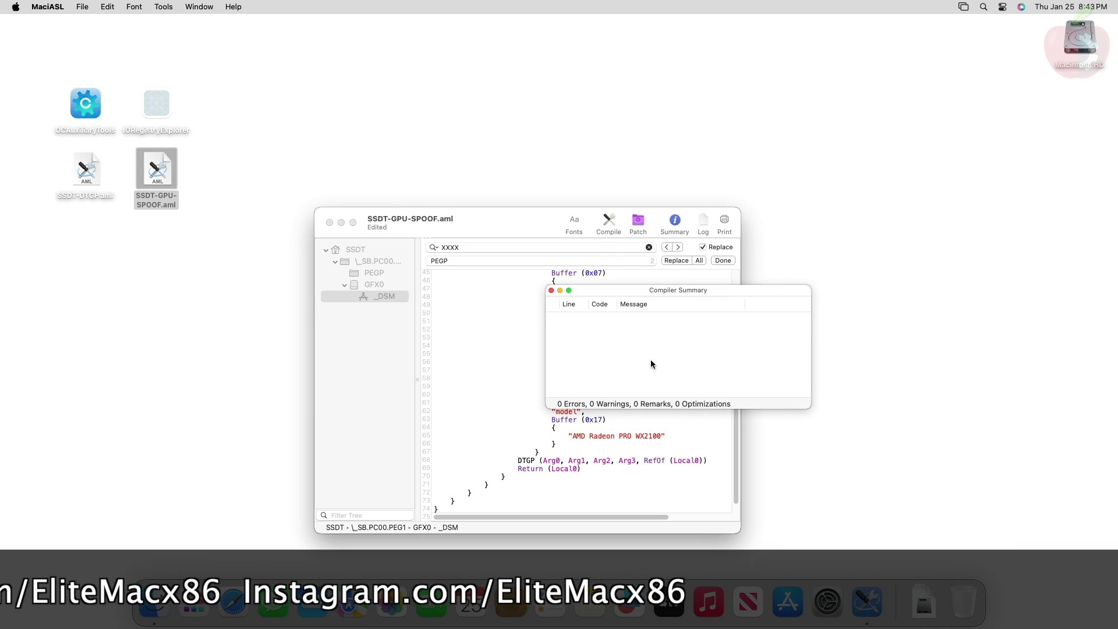
pyautogui.click(551, 290)
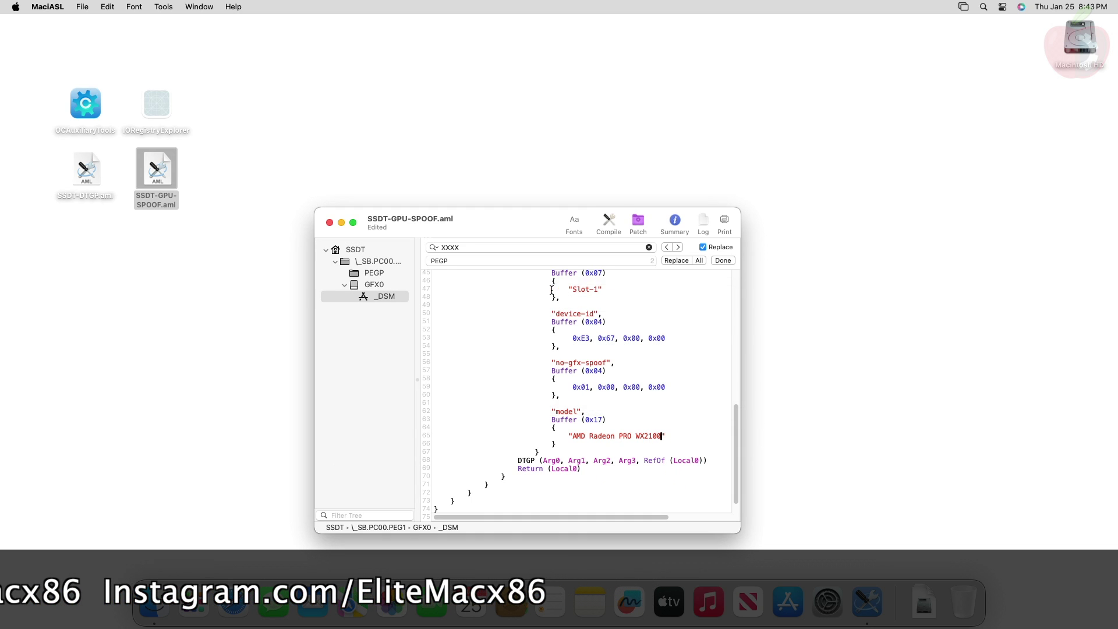
pyautogui.click(712, 260)
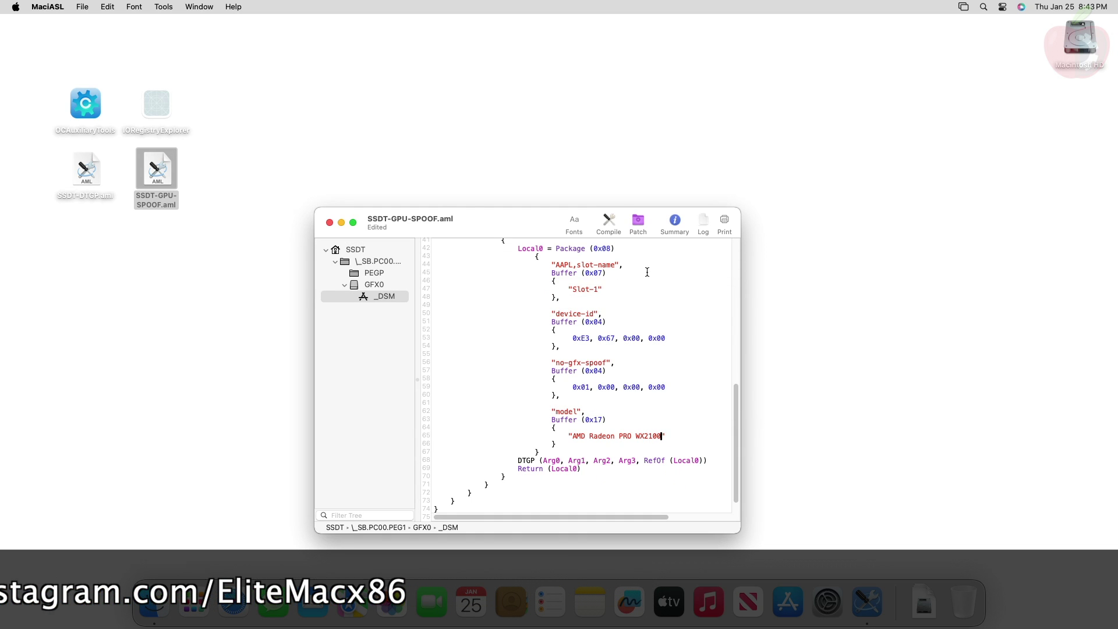
# Step: Save SSDT-GPU-SPOOF.aml, close the document and quit MaciASL
pyautogui.click(88, 5)
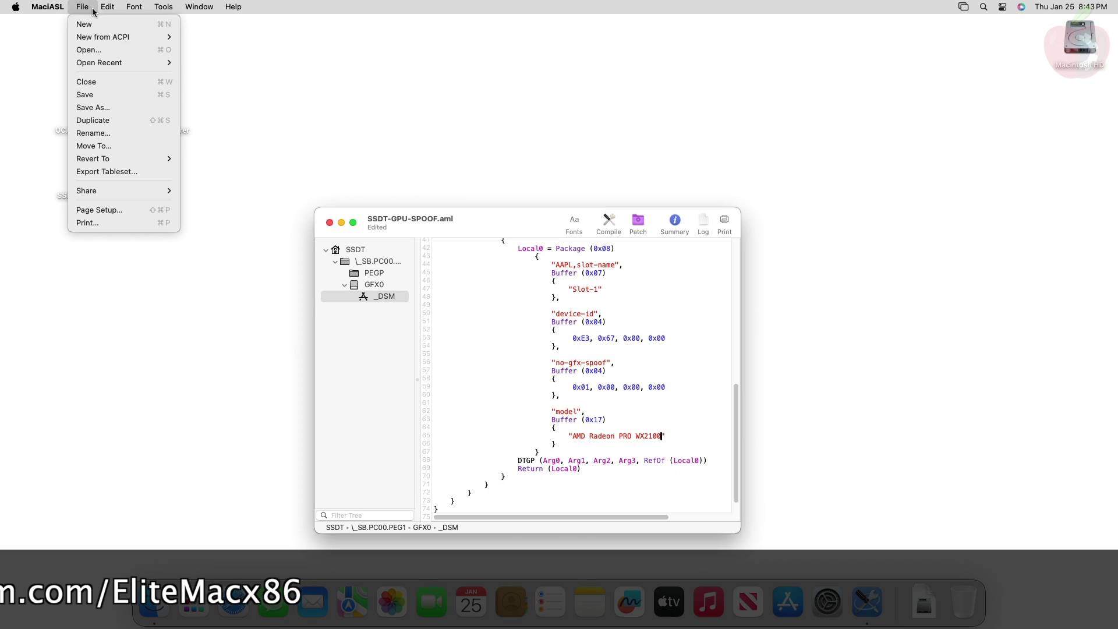
pyautogui.click(117, 94)
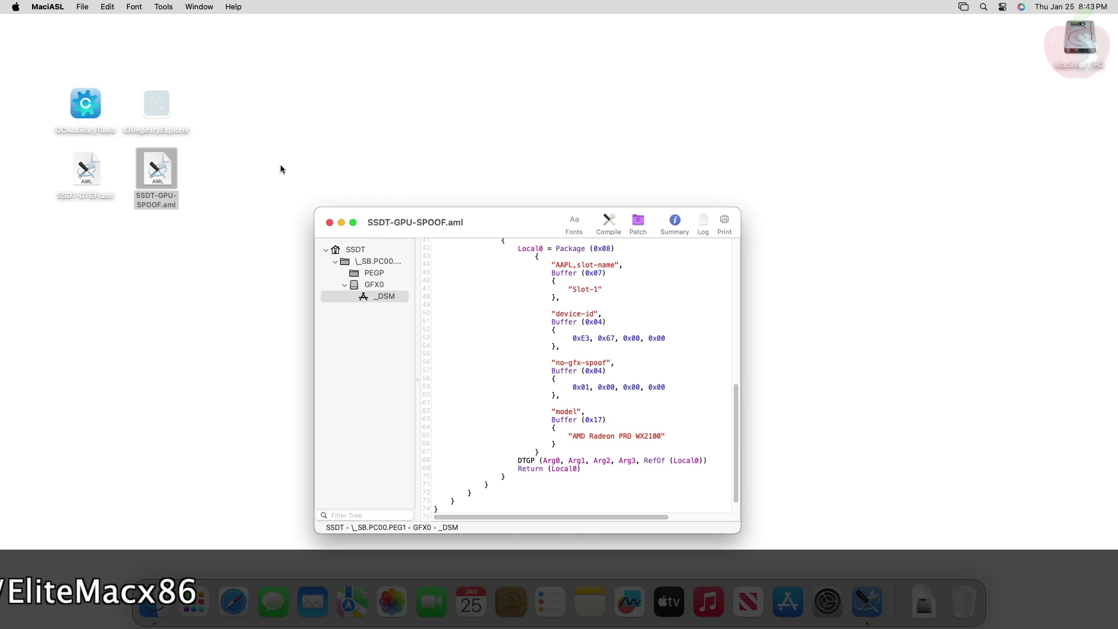
pyautogui.click(330, 223)
pyautogui.rightClick(867, 601)
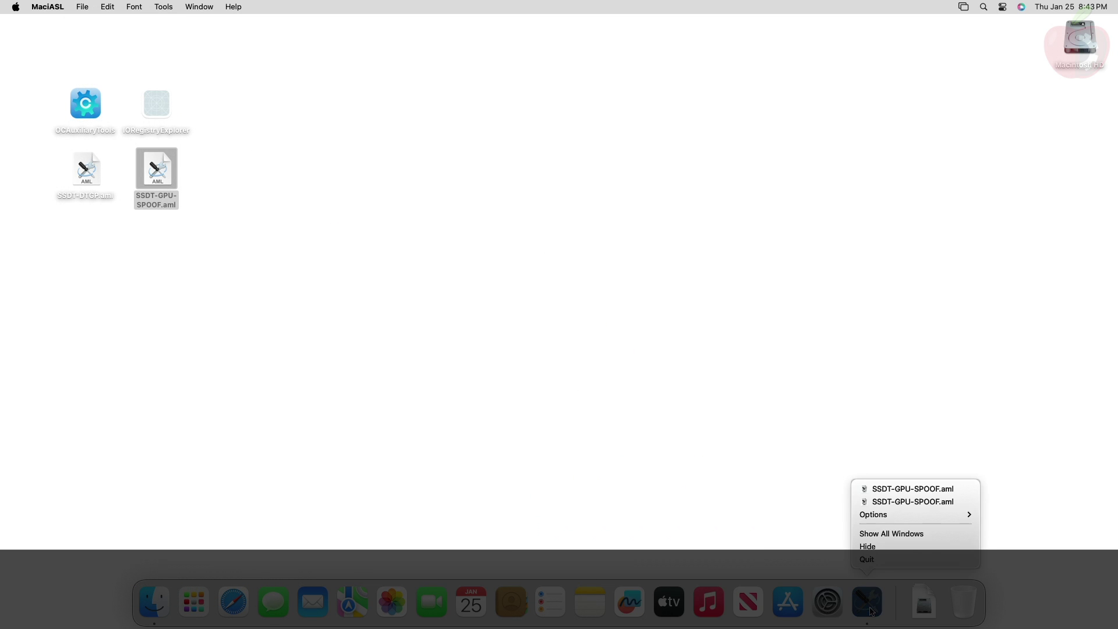
pyautogui.click(873, 556)
pyautogui.doubleClick(80, 102)
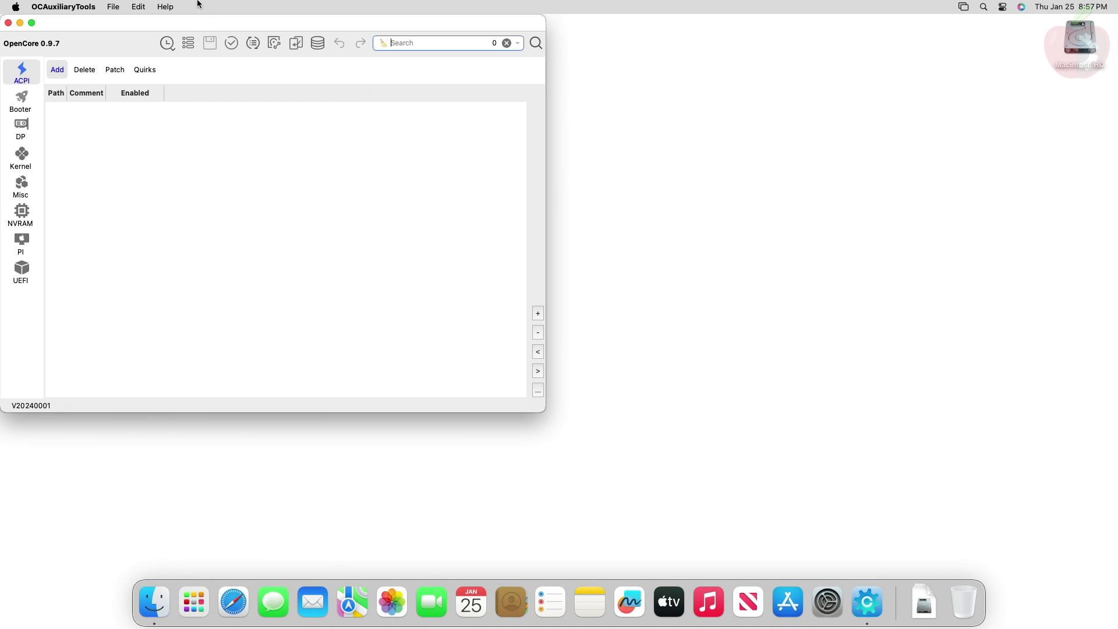
# Step: Mount the EFI partition via Mount ESP with the administrator password, then quit OCAuxiliaryTools
pyautogui.click(138, 6)
pyautogui.click(184, 154)
pyautogui.click(296, 257)
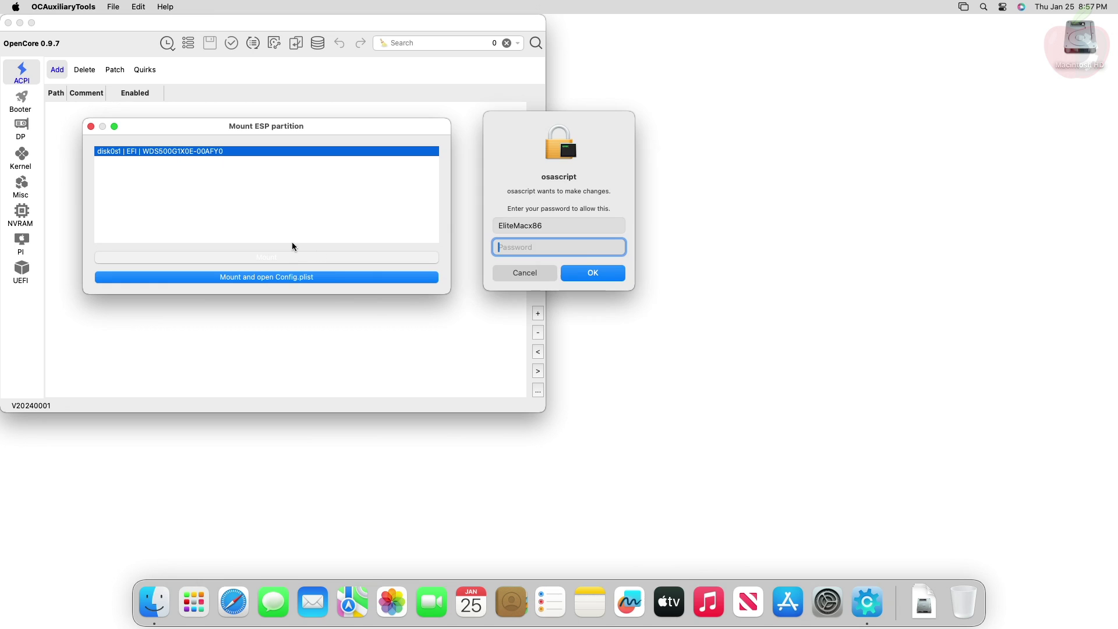
pyautogui.write('••••')
pyautogui.press('Return')
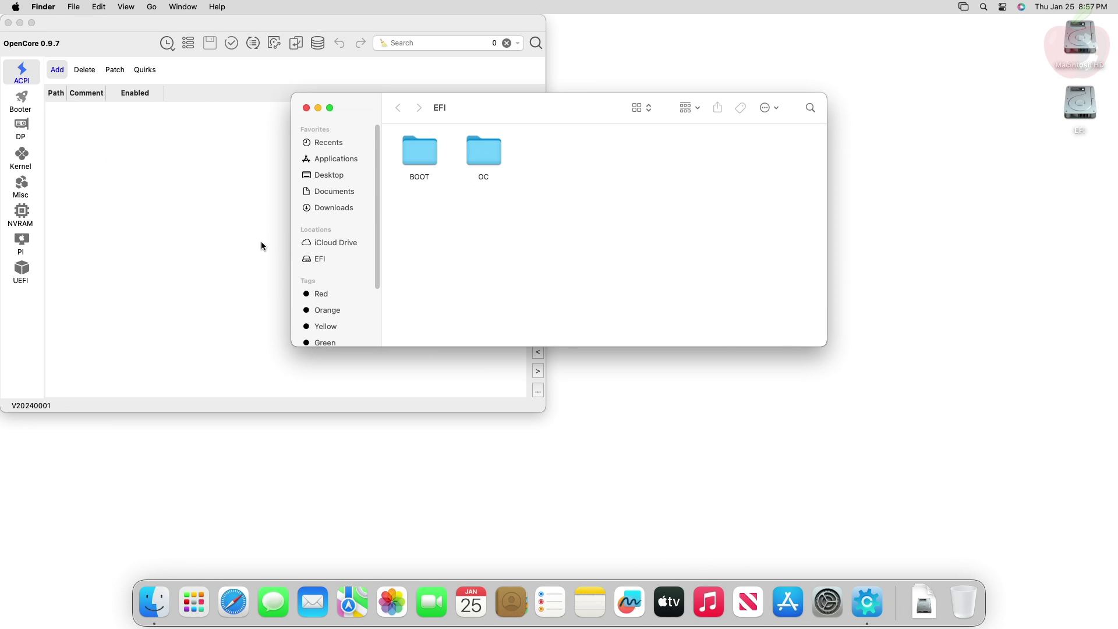
pyautogui.click(64, 6)
pyautogui.click(99, 129)
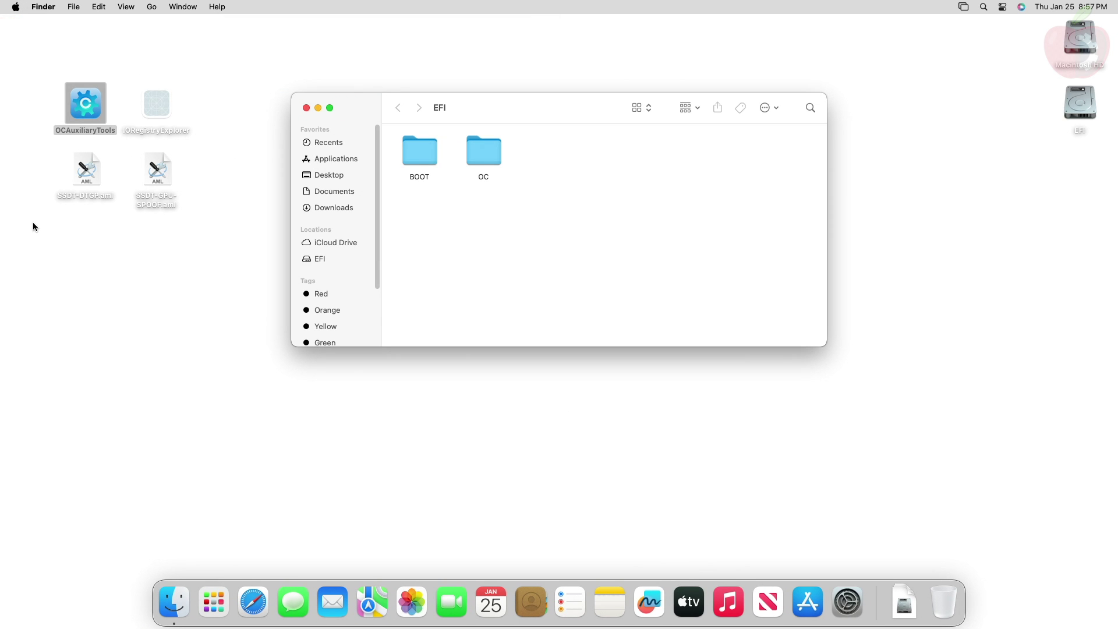
# Step: Copy SSDT-DTGP.aml and SSDT-GPU-SPOOF.aml from the desktop into EFI/OC/ACPI
pyautogui.doubleClick(484, 166)
pyautogui.doubleClick(412, 161)
pyautogui.moveTo(86, 207); pyautogui.dragTo(158, 177)
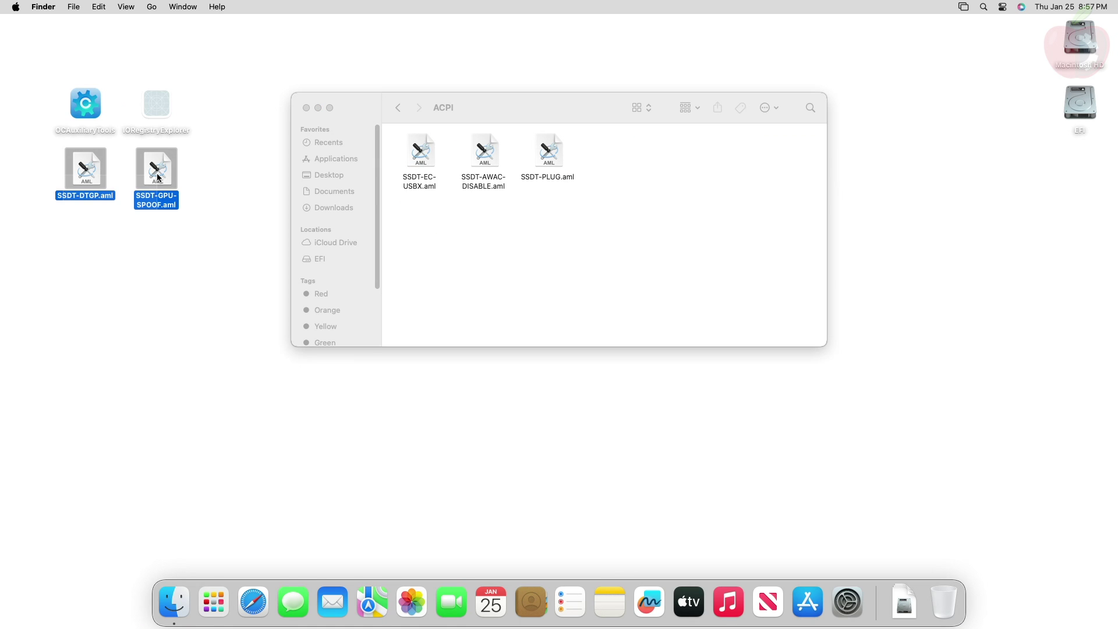
pyautogui.click(504, 246)
pyautogui.press('super+v')
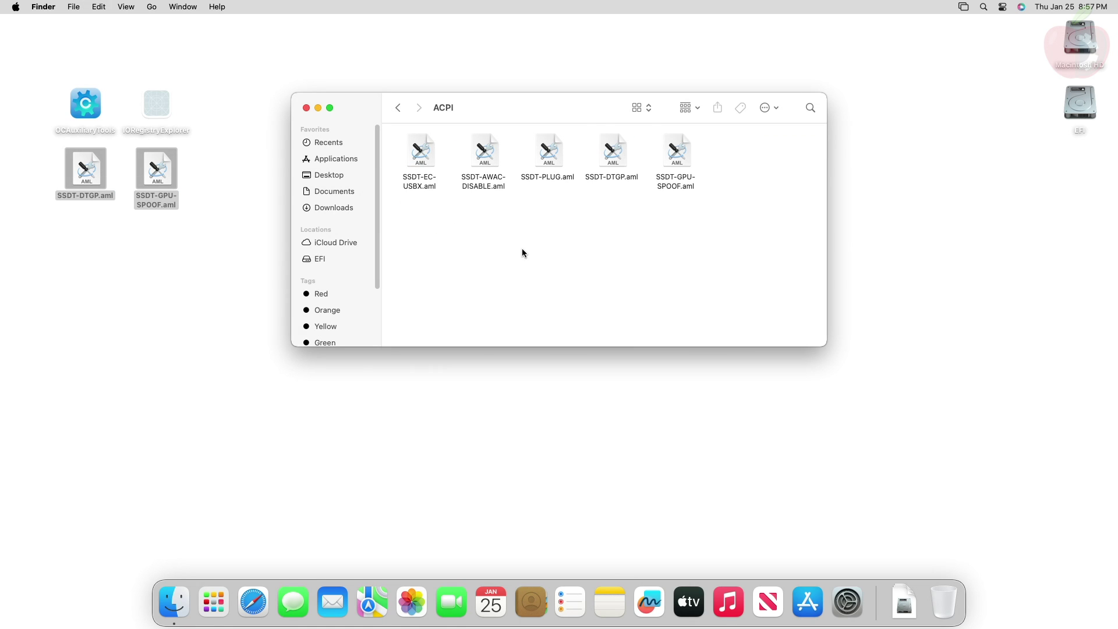
# Step: Open the EFI's config.plist in OCAuxiliaryTools
pyautogui.click(399, 109)
pyautogui.rightClick(482, 153)
pyautogui.moveTo(501, 167)
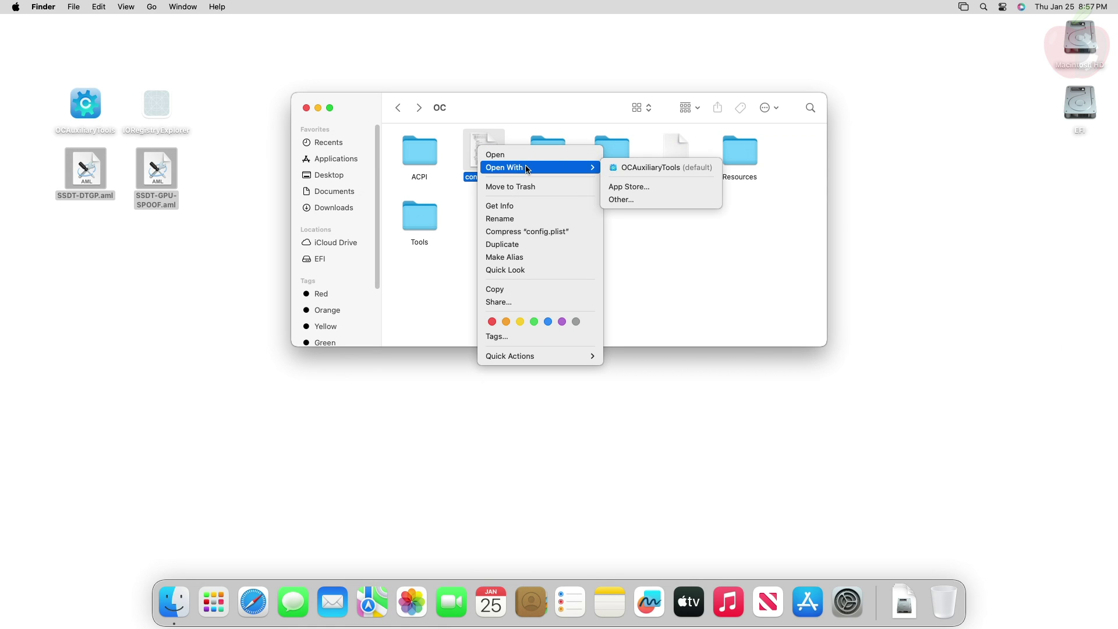
pyautogui.click(611, 168)
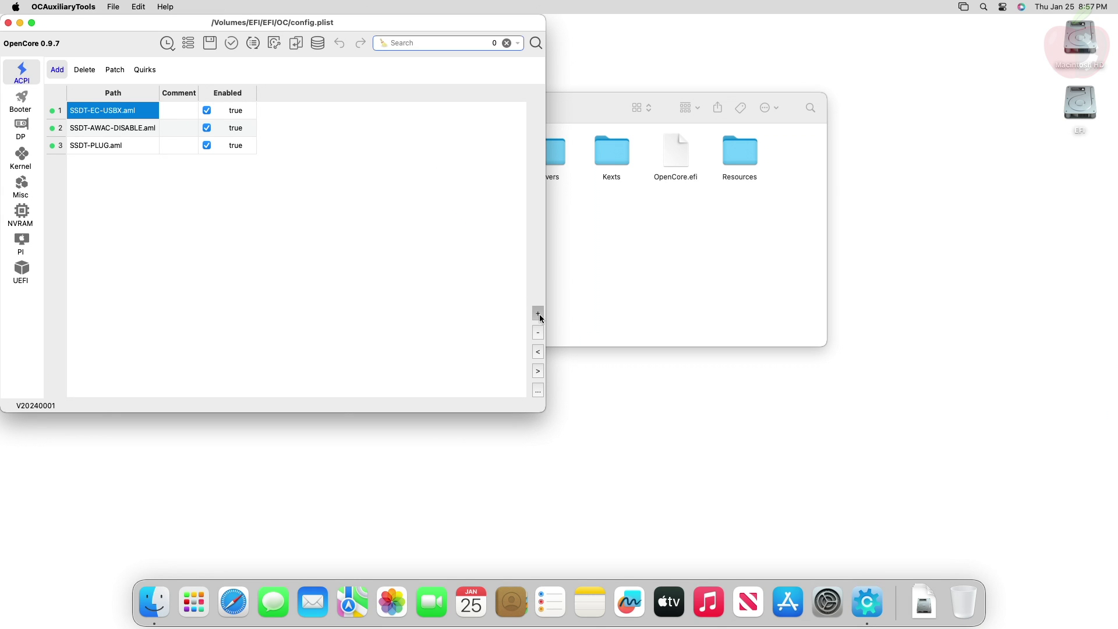
# Step: Add SSDT-DTGP.aml and SSDT-GPU-SPOOF.aml under ACPI > Add and move SSDT-PLUG.aml to the end
pyautogui.click(537, 314)
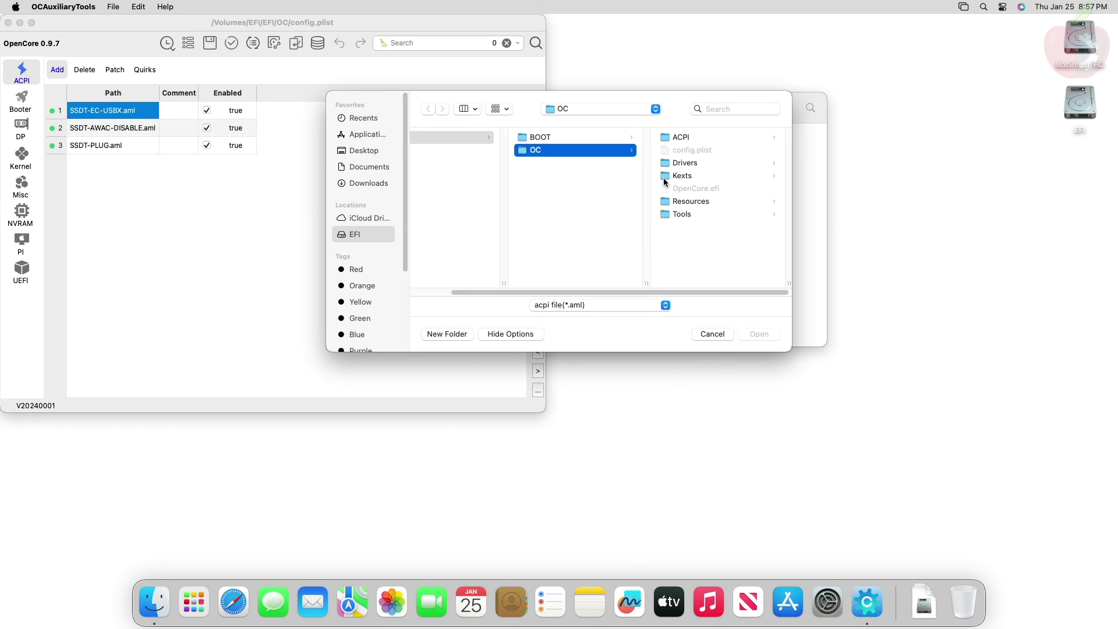
pyautogui.click(687, 135)
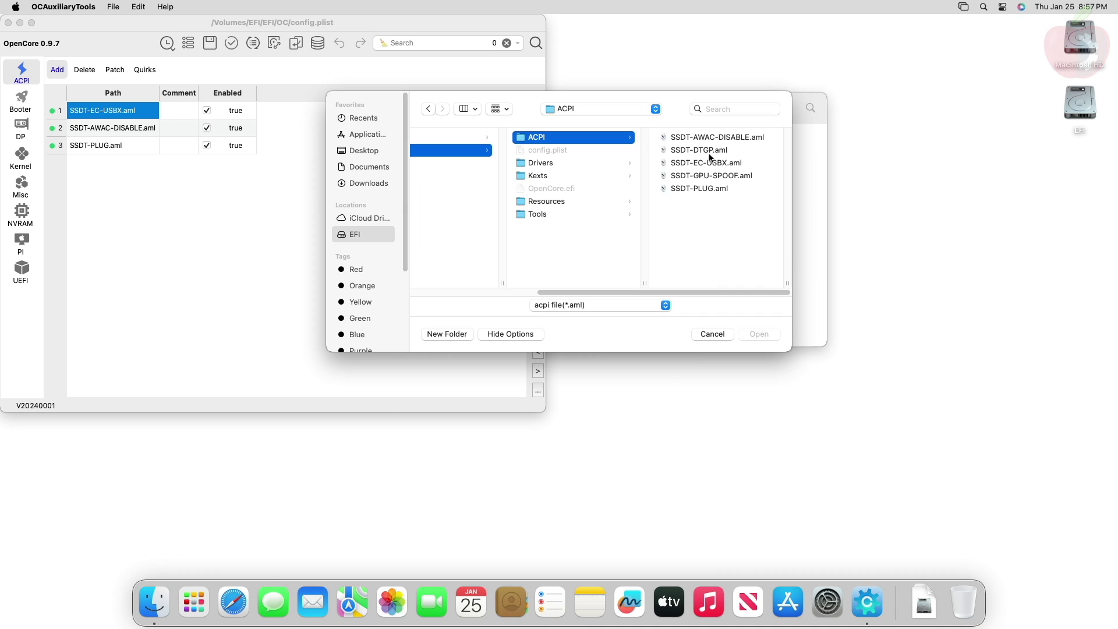
pyautogui.doubleClick(721, 154)
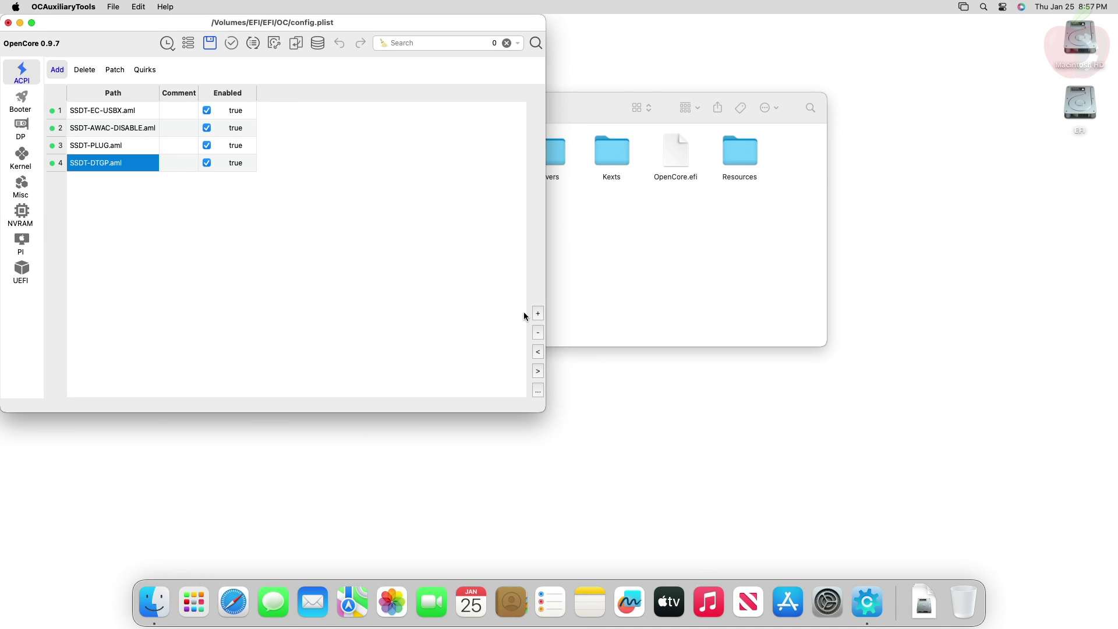
pyautogui.click(538, 313)
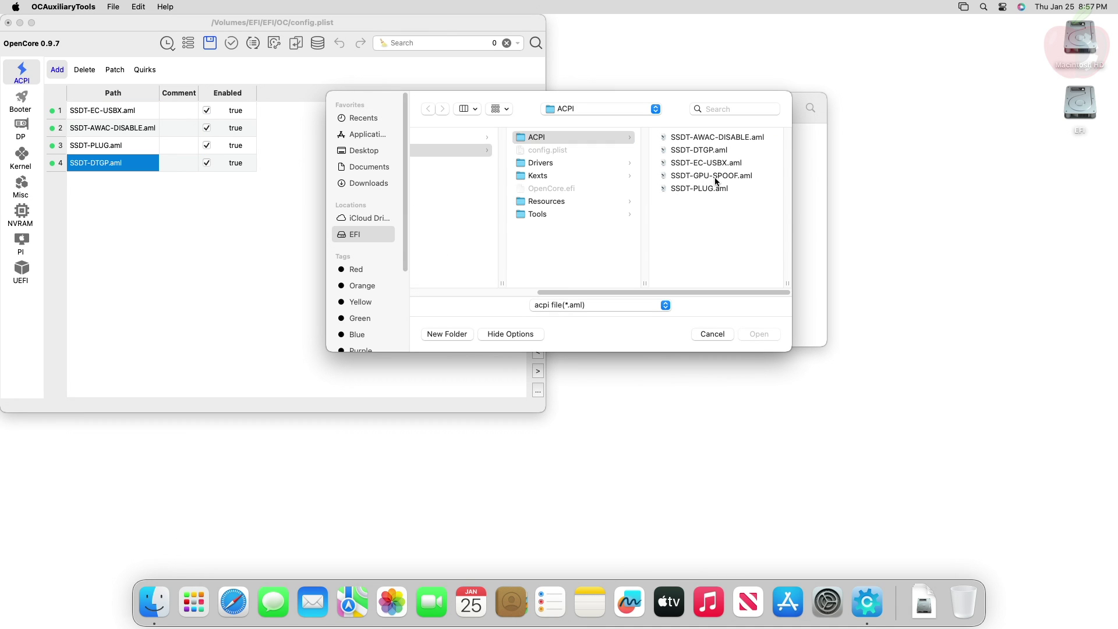
pyautogui.doubleClick(715, 178)
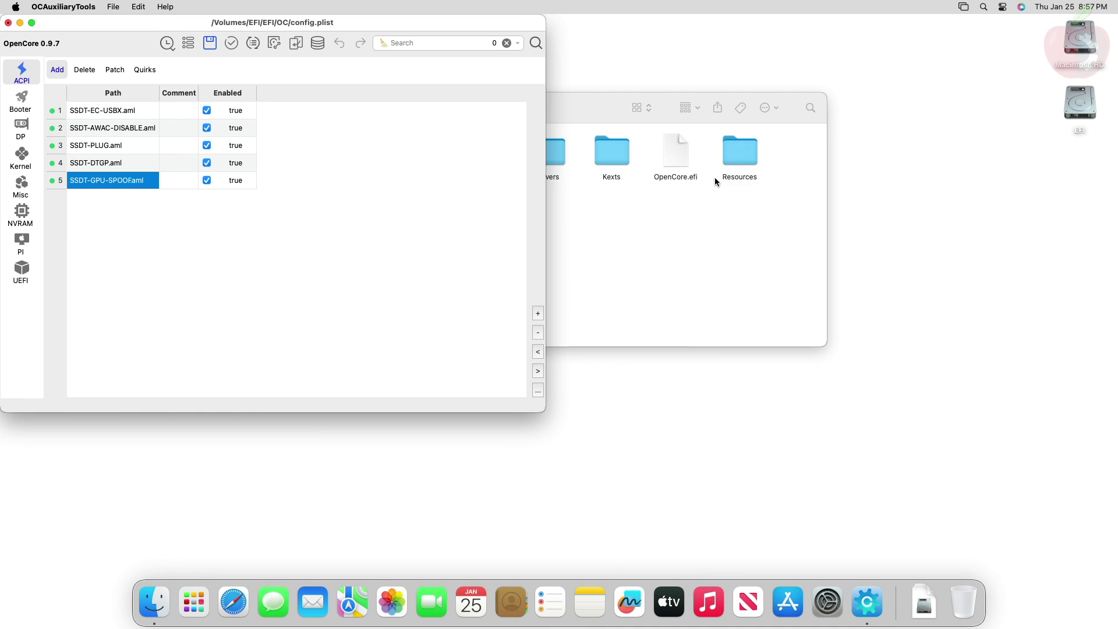
pyautogui.click(130, 145)
pyautogui.click(538, 370)
pyautogui.click(538, 370)
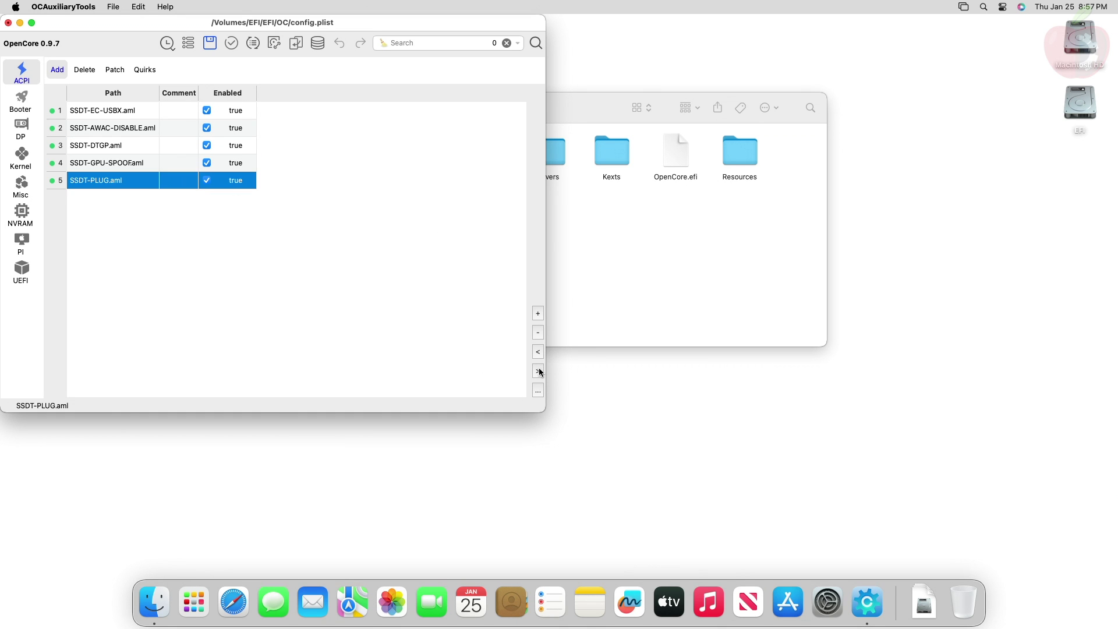
# Step: Append -radcodec to the NVRAM boot-args so it reads '-v -radcodec', then close the editor
pyautogui.click(21, 222)
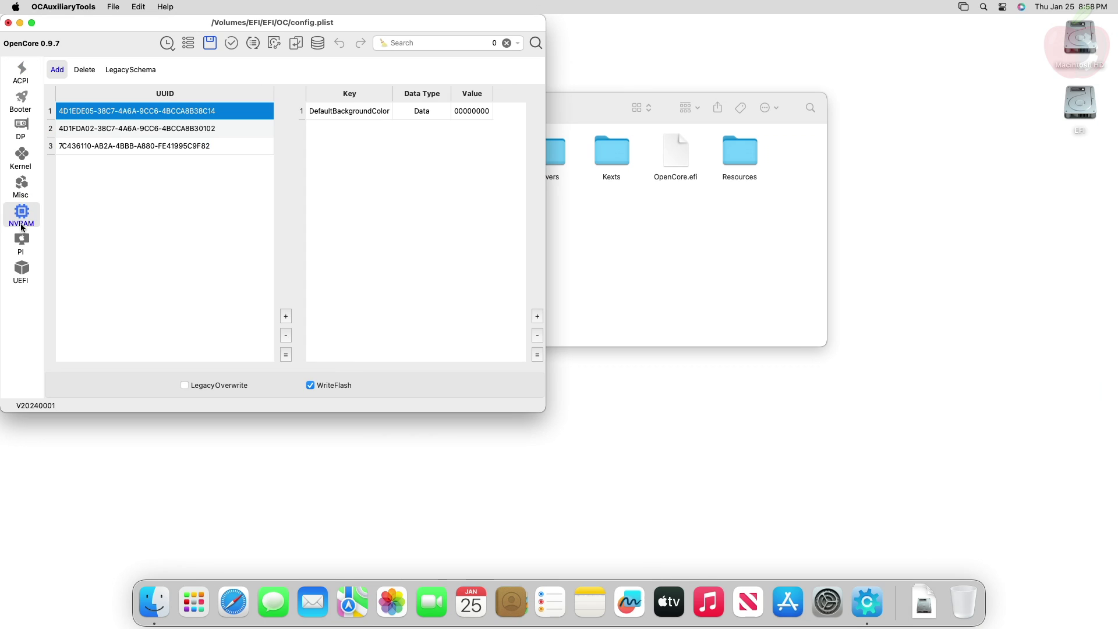
pyautogui.click(177, 147)
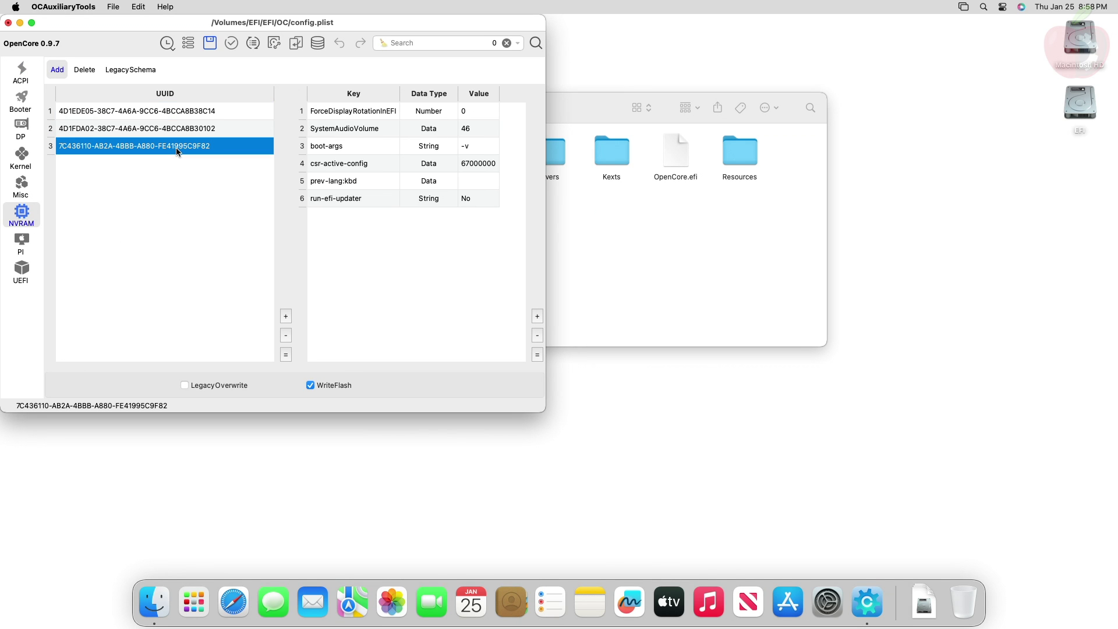
pyautogui.click(469, 147)
pyautogui.click(477, 146)
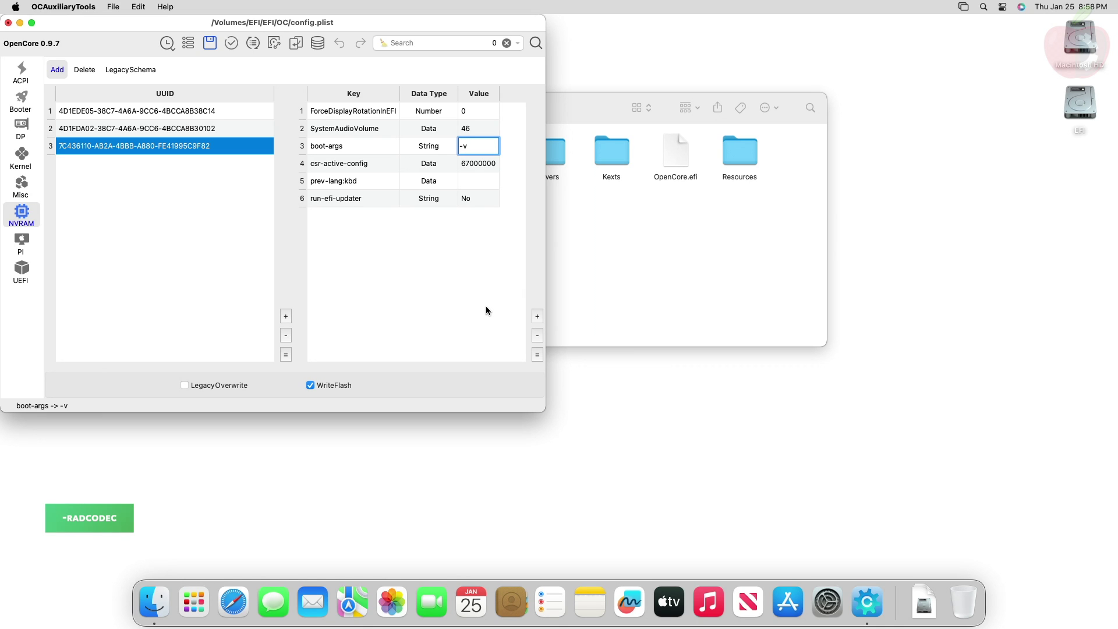
pyautogui.write('-ra')
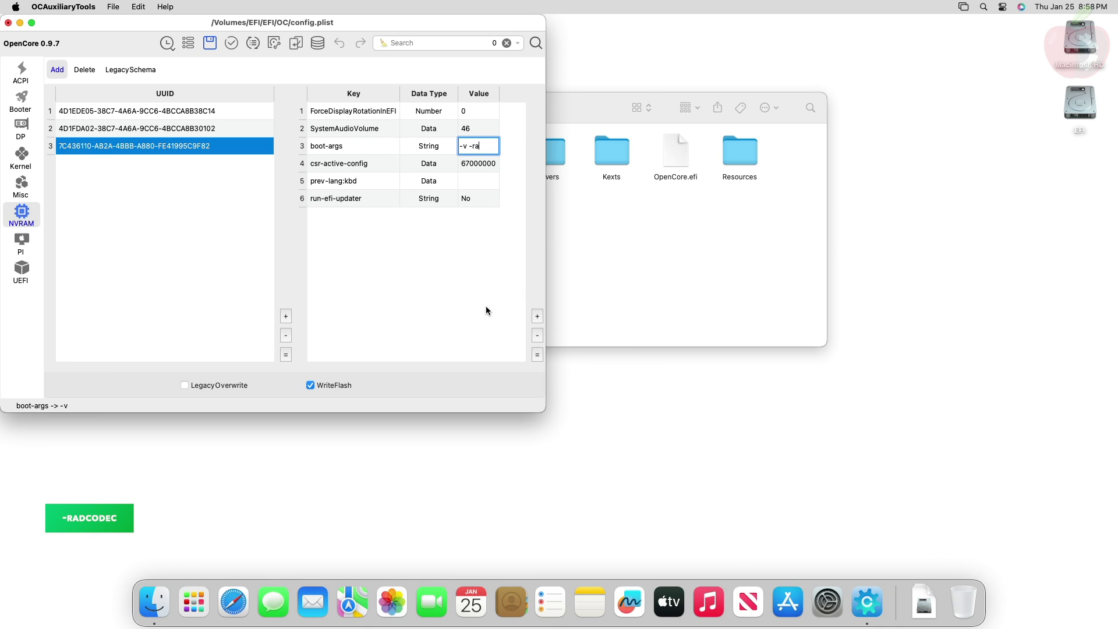
pyautogui.write('dcodec')
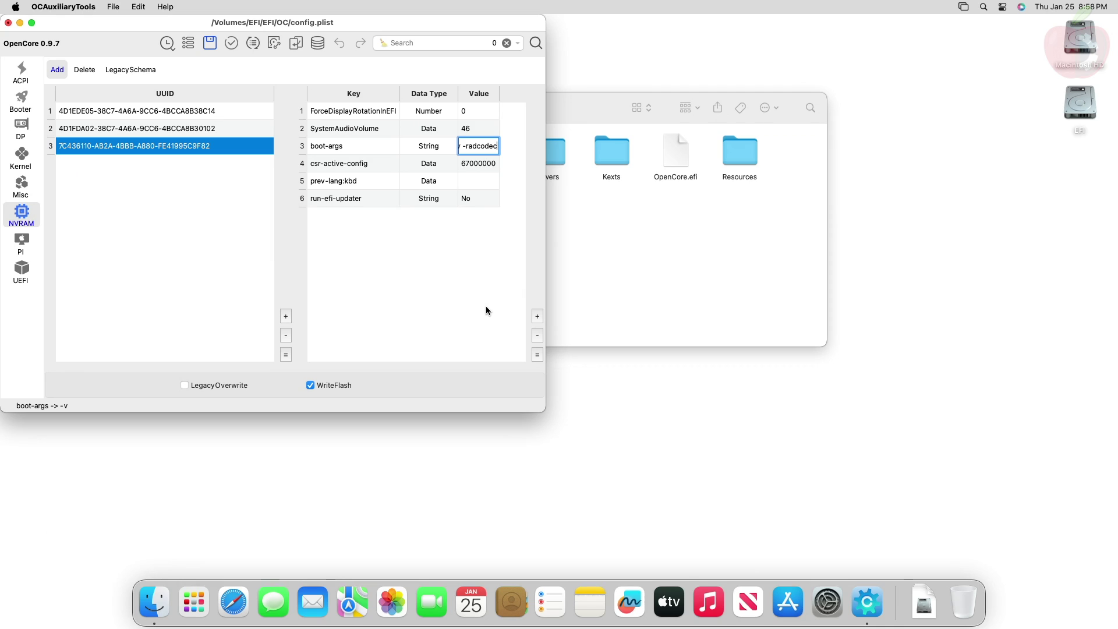
pyautogui.press('Return')
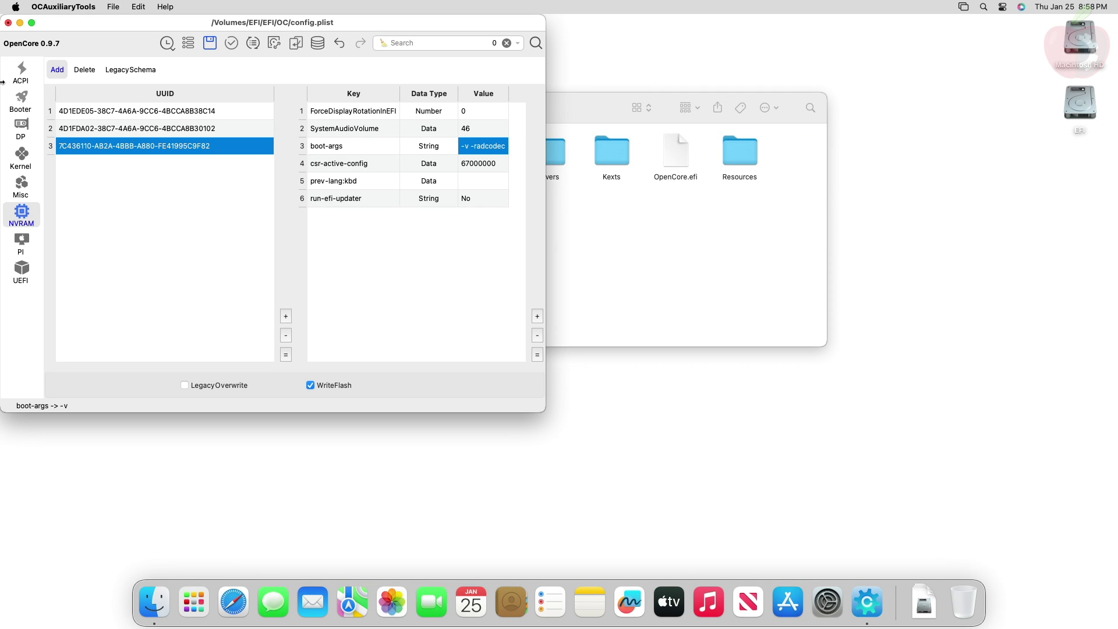
pyautogui.press('super+w')
# Step: Save the config.plist changes and move oldConfig.plist to the Trash
pyautogui.click(639, 312)
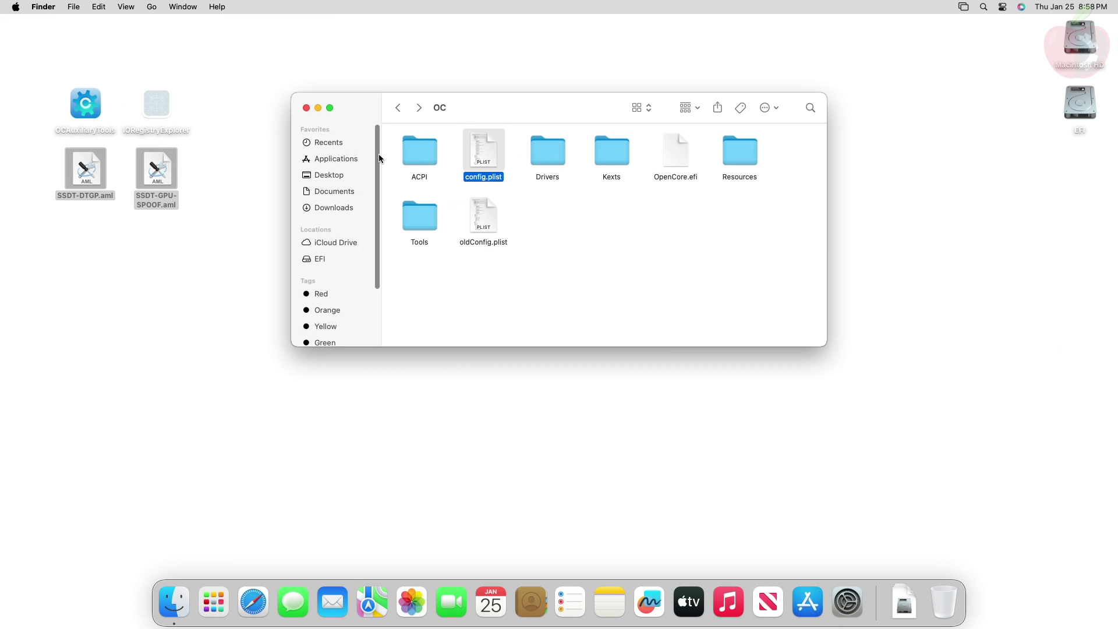
pyautogui.rightClick(482, 216)
pyautogui.click(299, 101)
pyautogui.click(305, 107)
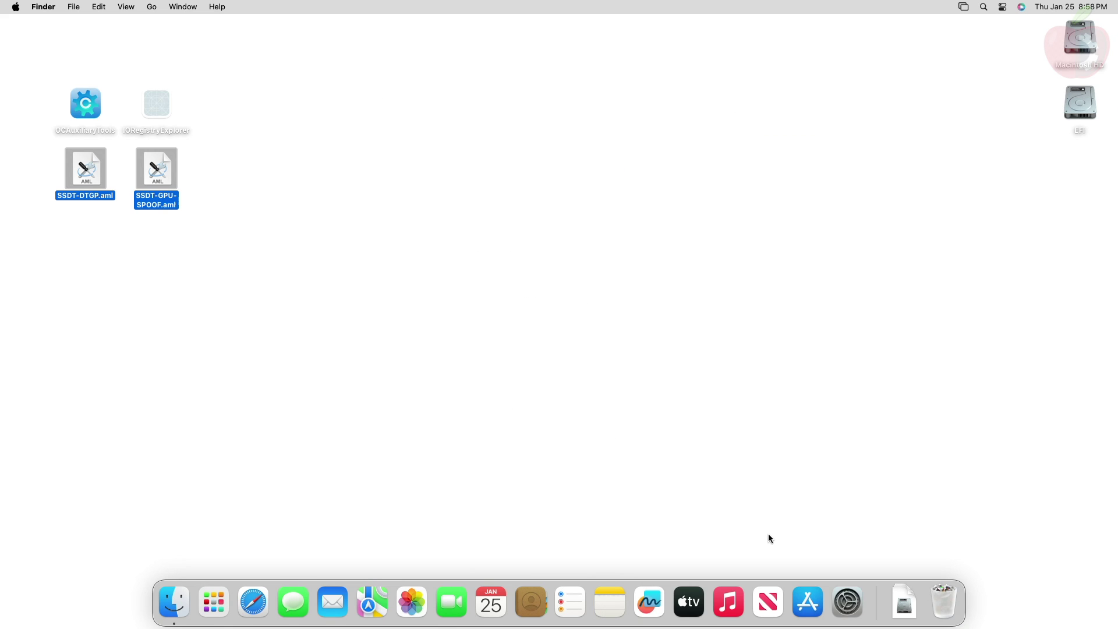
# Step: Empty the Trash, eject the EFI disk and restart the Mac
pyautogui.rightClick(944, 583)
pyautogui.click(947, 559)
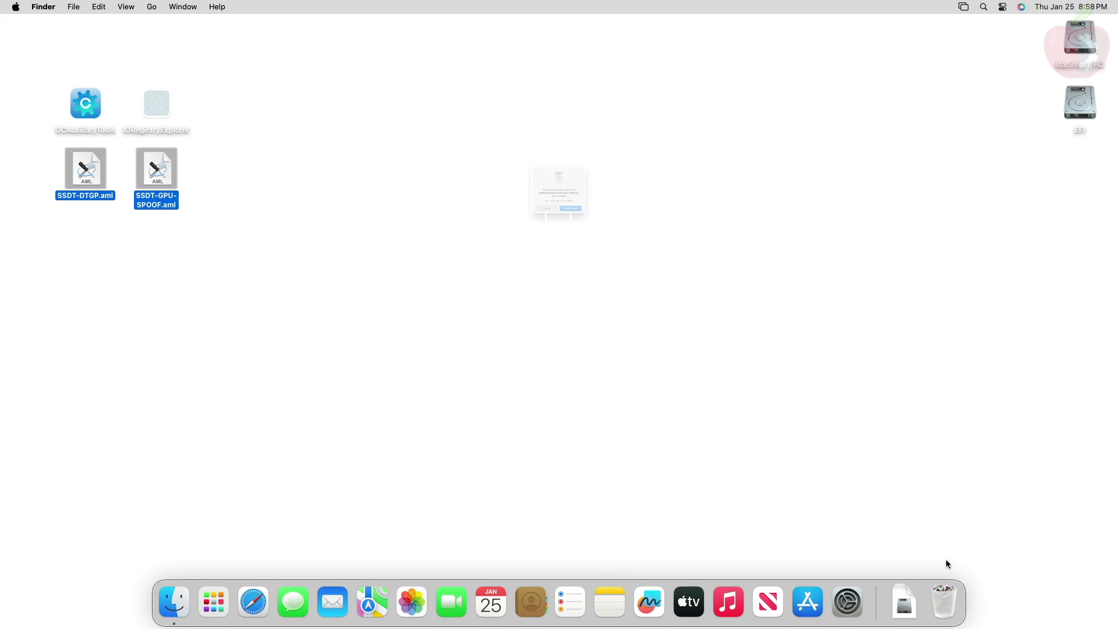
pyautogui.rightClick(1082, 106)
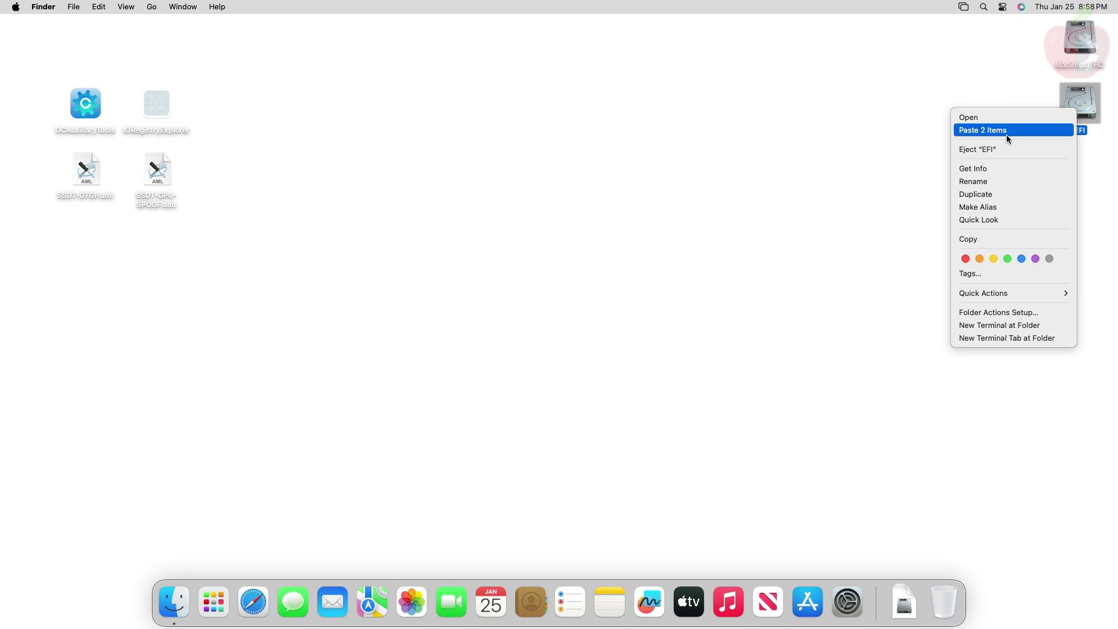
pyautogui.click(1007, 150)
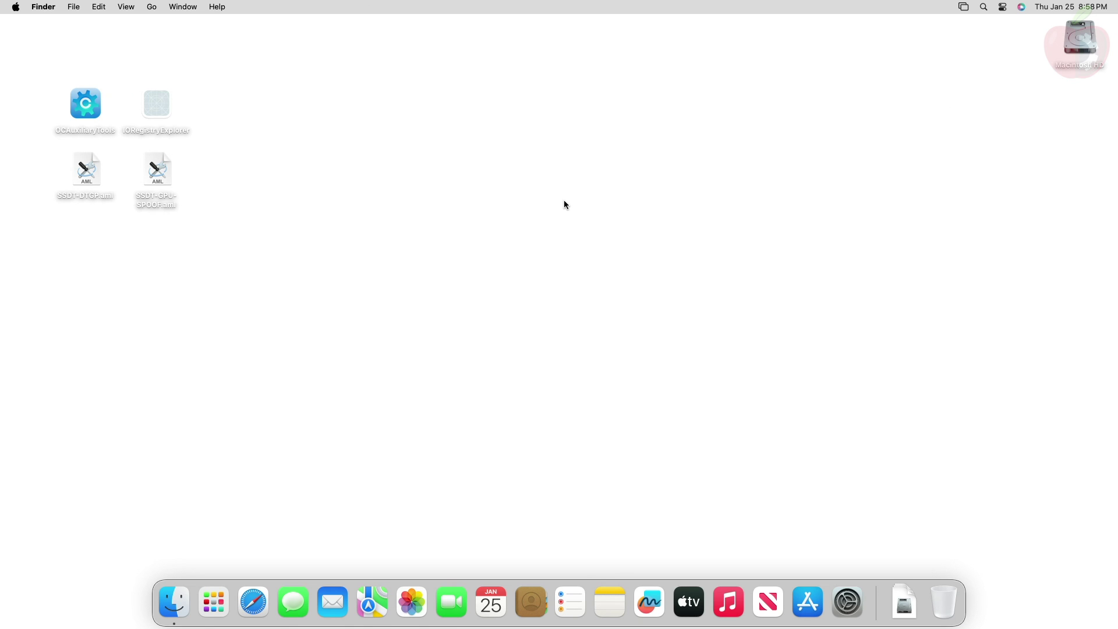
pyautogui.click(16, 7)
pyautogui.click(39, 126)
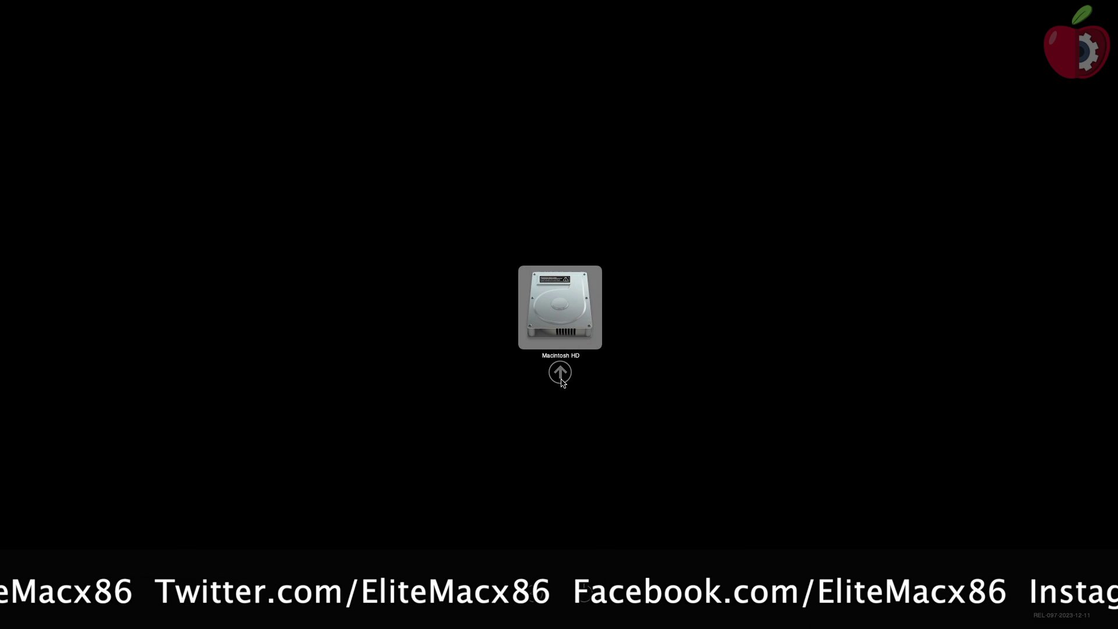
# Step: Boot Macintosh HD from the OpenCore picker and log in with the account password
pyautogui.click(561, 379)
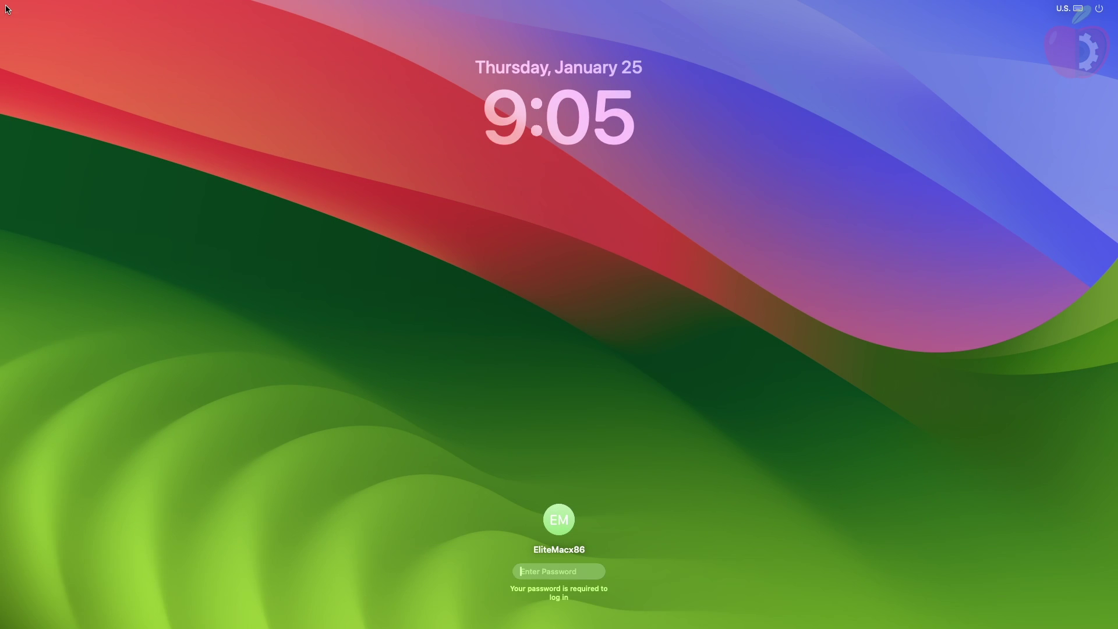
pyautogui.write('****')
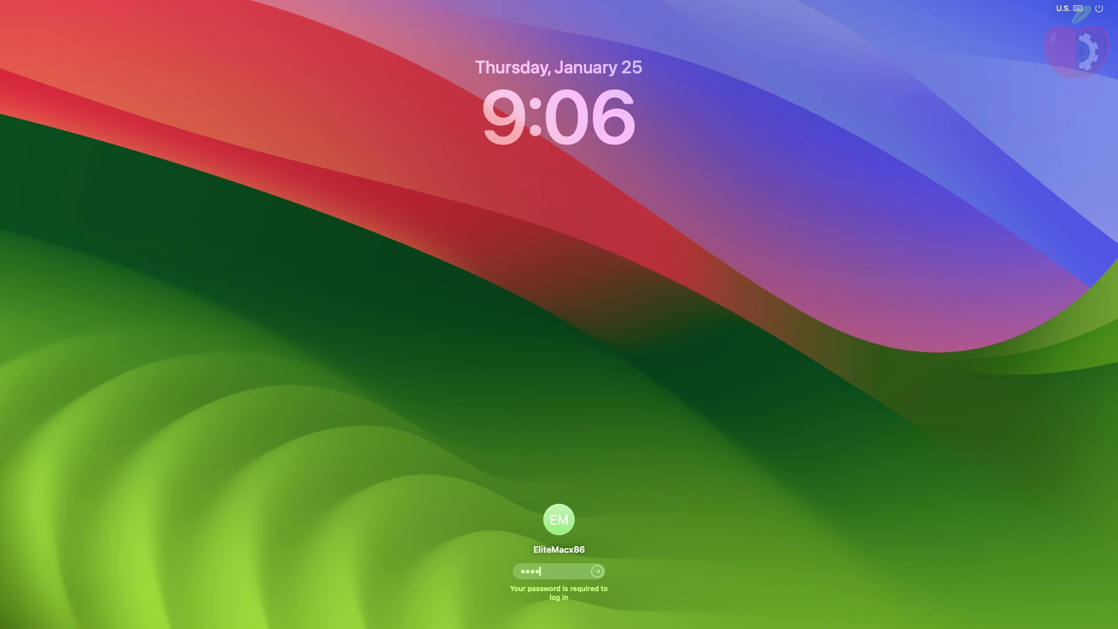
pyautogui.press('Return')
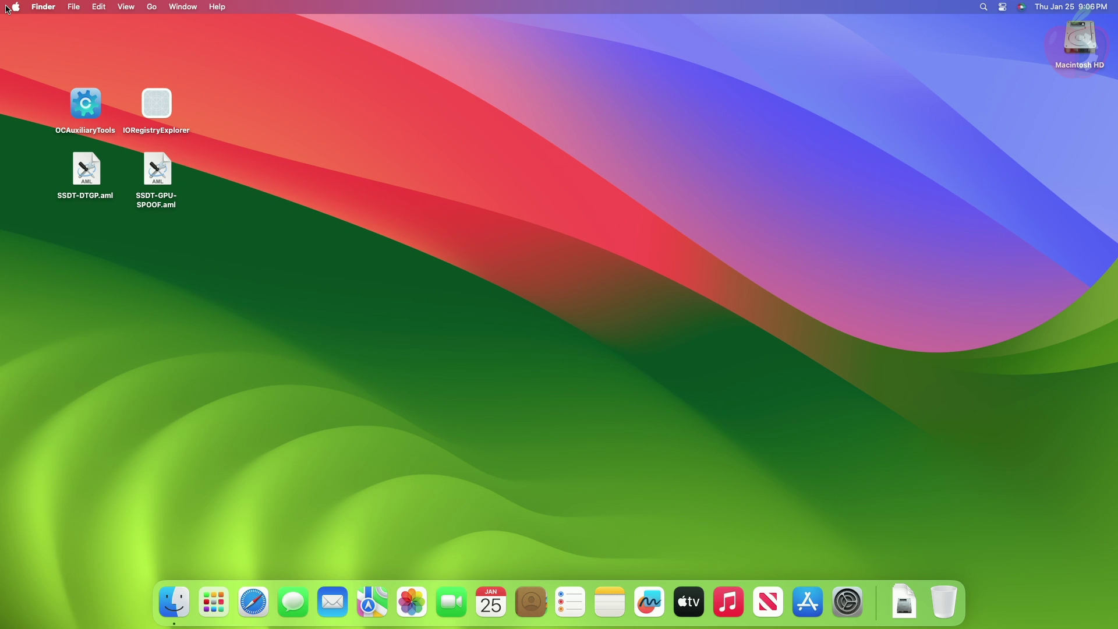
# Step: Launch Hackintool and review the GFX0 GPU name, device ID, Quartz Extreme and Metal entries
pyautogui.click(214, 601)
pyautogui.click(431, 485)
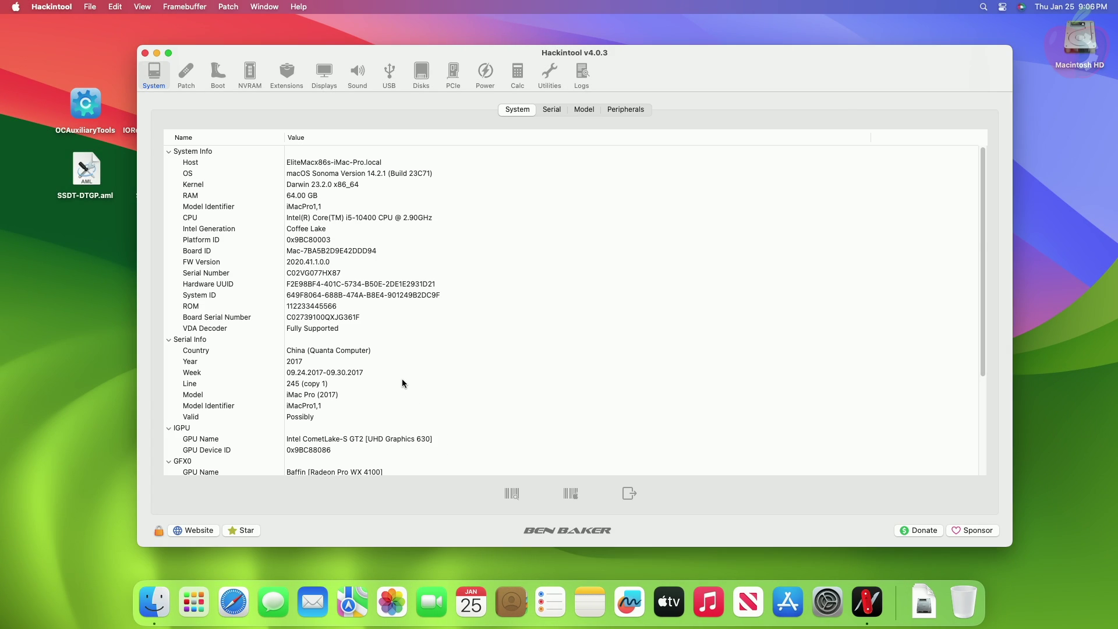
pyautogui.scroll(-5, 403, 382)
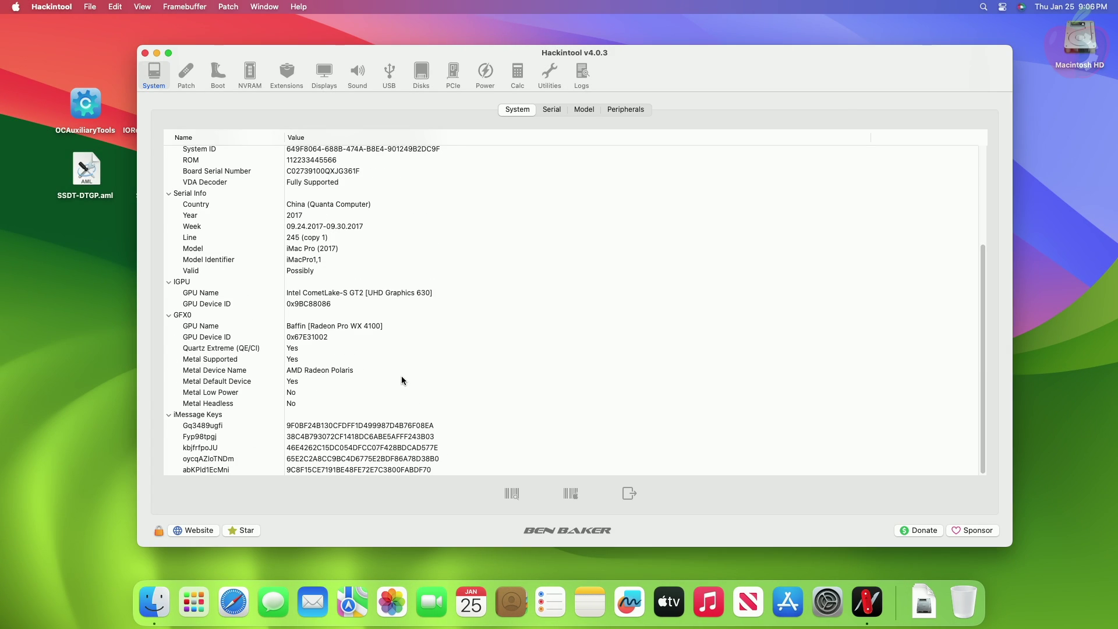
pyautogui.click(316, 326)
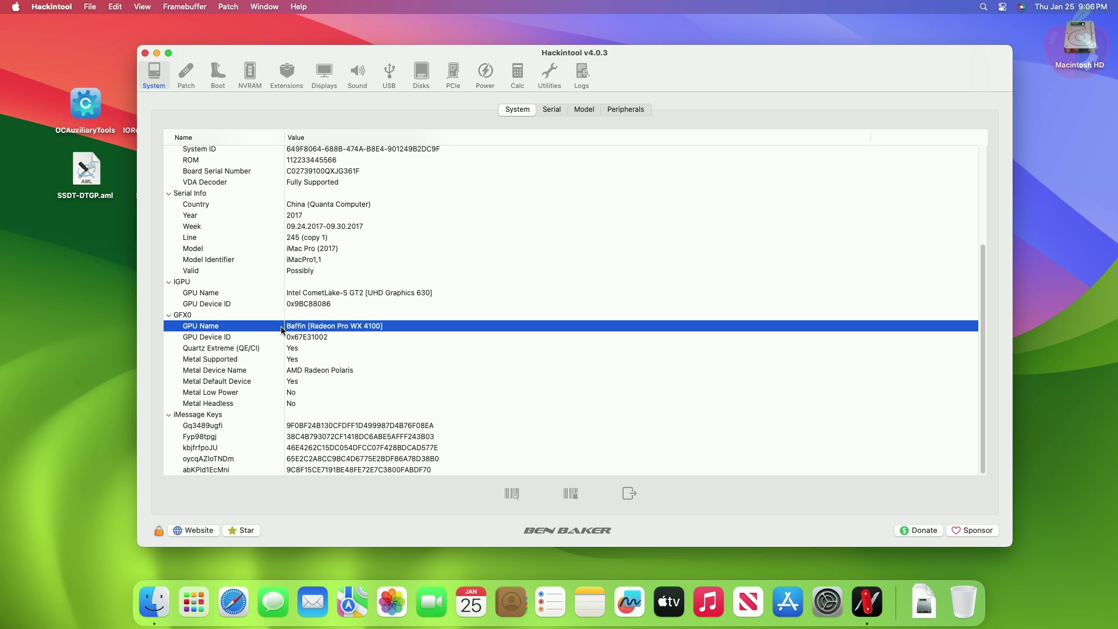
pyautogui.click(316, 338)
pyautogui.click(309, 348)
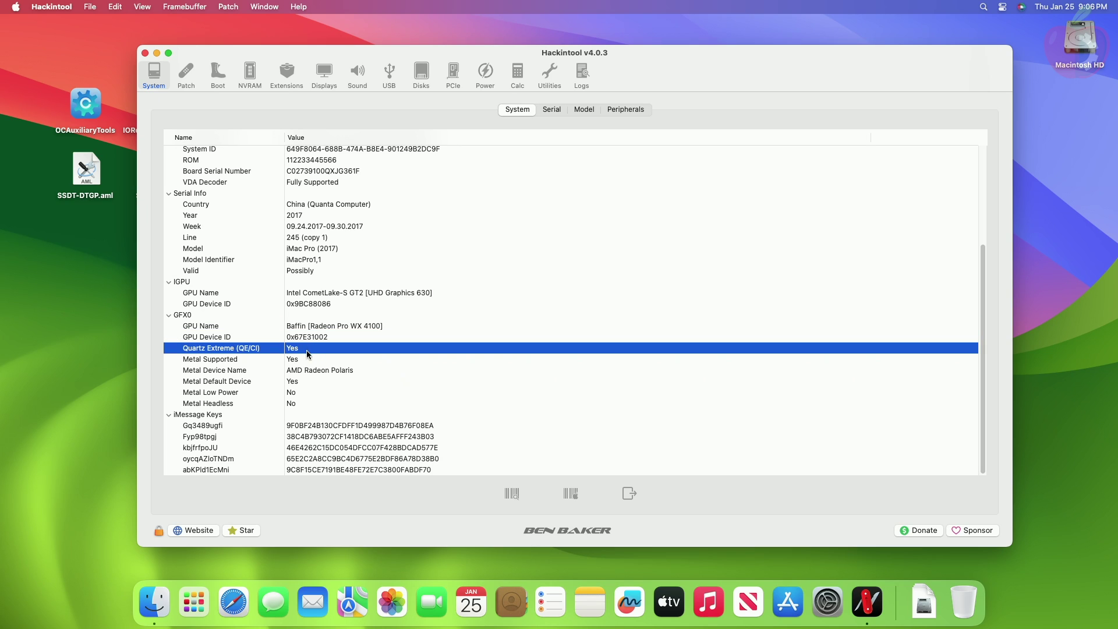
pyautogui.click(306, 360)
pyautogui.click(314, 371)
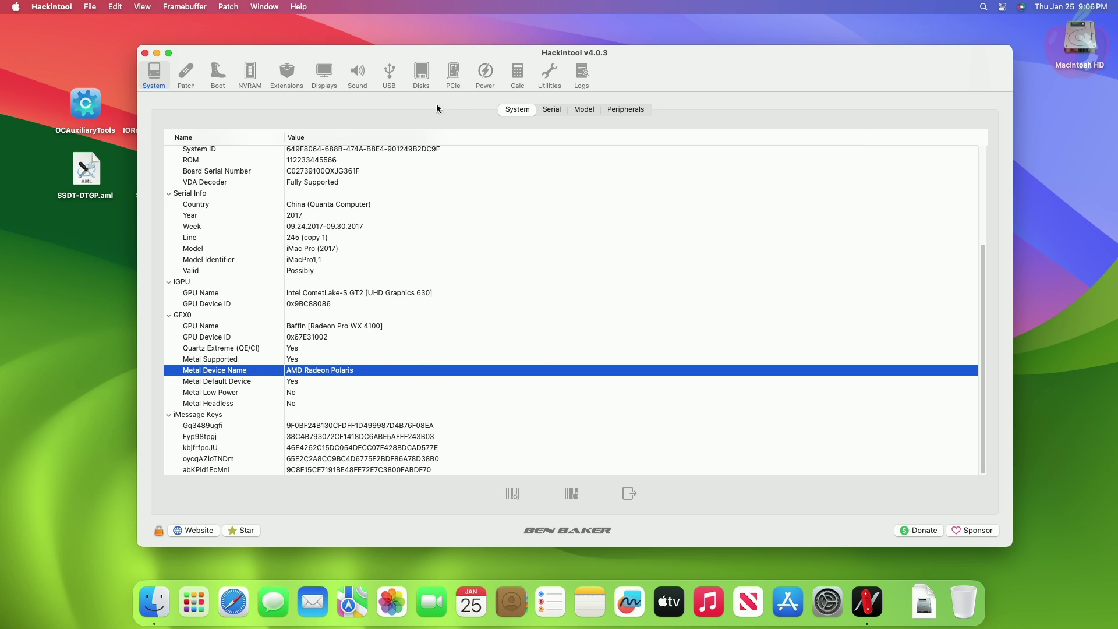
# Step: Inspect the Radeon Pro WX and Baffin HDMI/DP Audio PCIe entries, then quit Hackintool
pyautogui.click(458, 75)
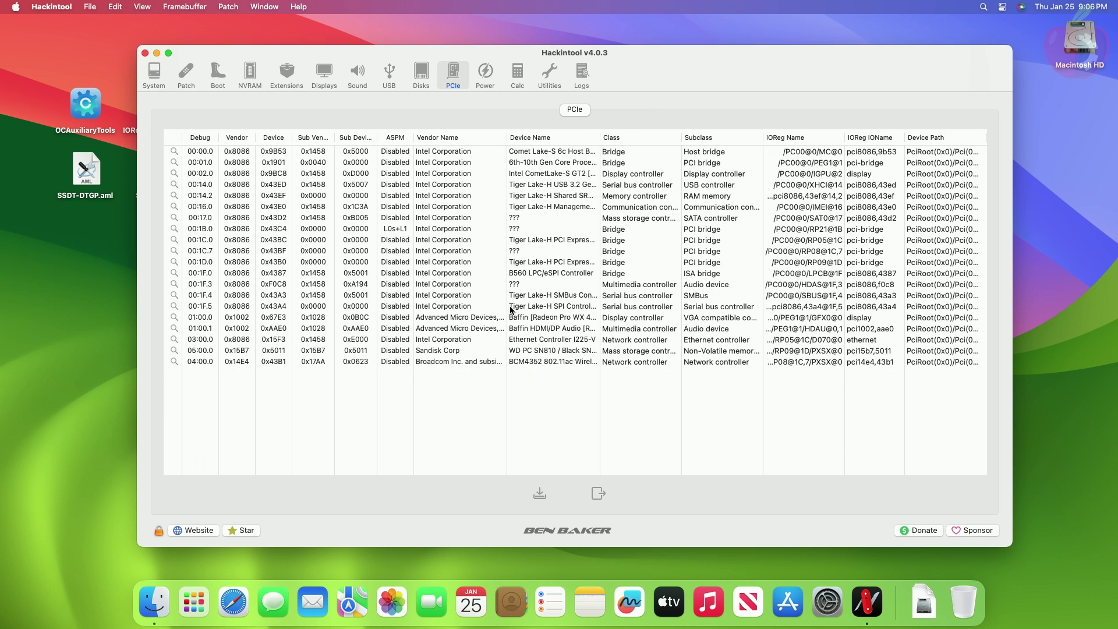
pyautogui.click(523, 320)
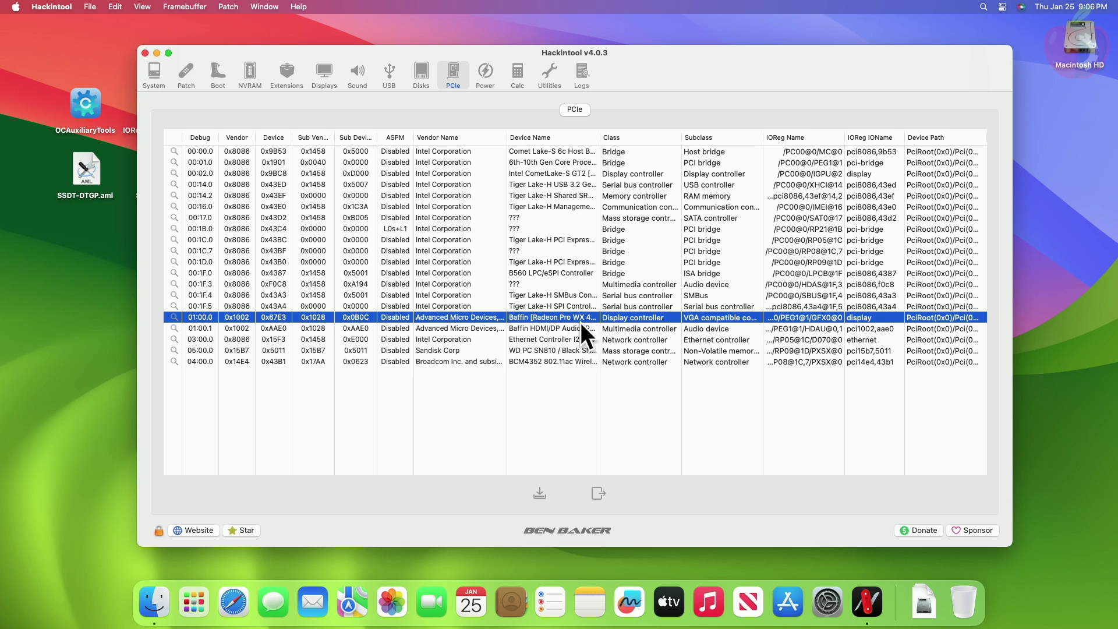
pyautogui.click(463, 330)
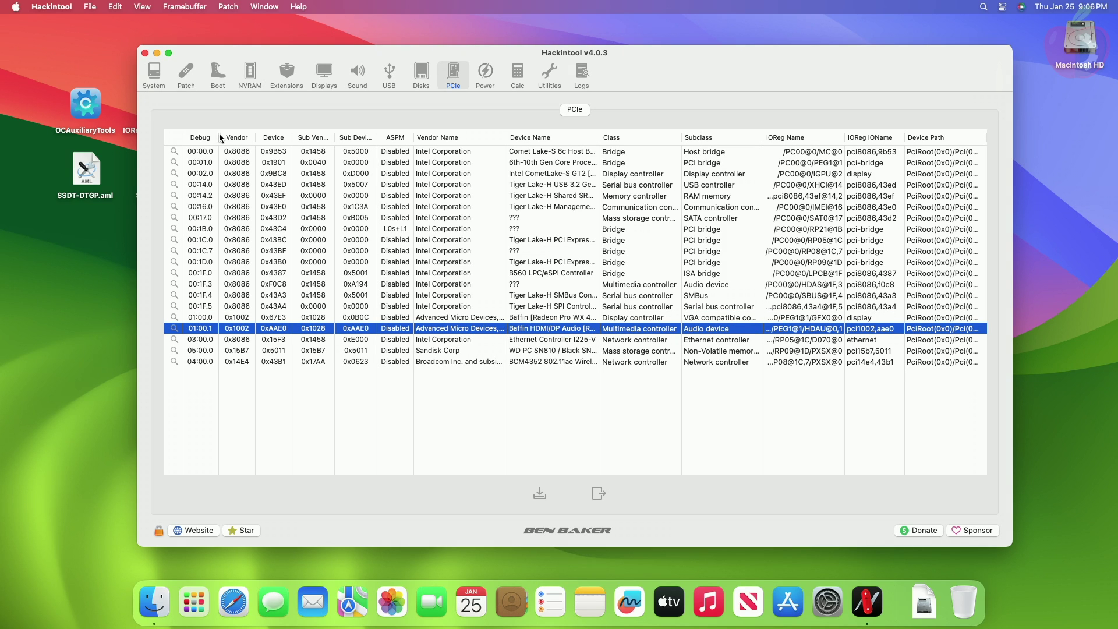
pyautogui.click(72, 6)
pyautogui.click(91, 126)
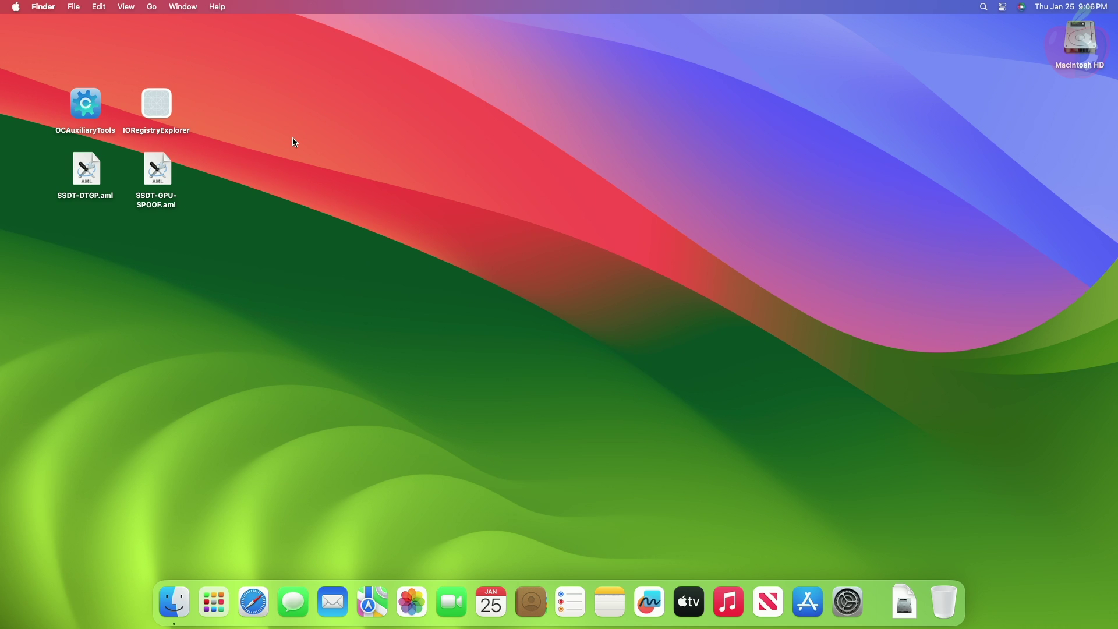
# Step: Open System Information, check Graphics/Displays shows Radeon PRO WX 2100 with Metal, review Audio, then quit
pyautogui.press('super+space')
pyautogui.write('s')
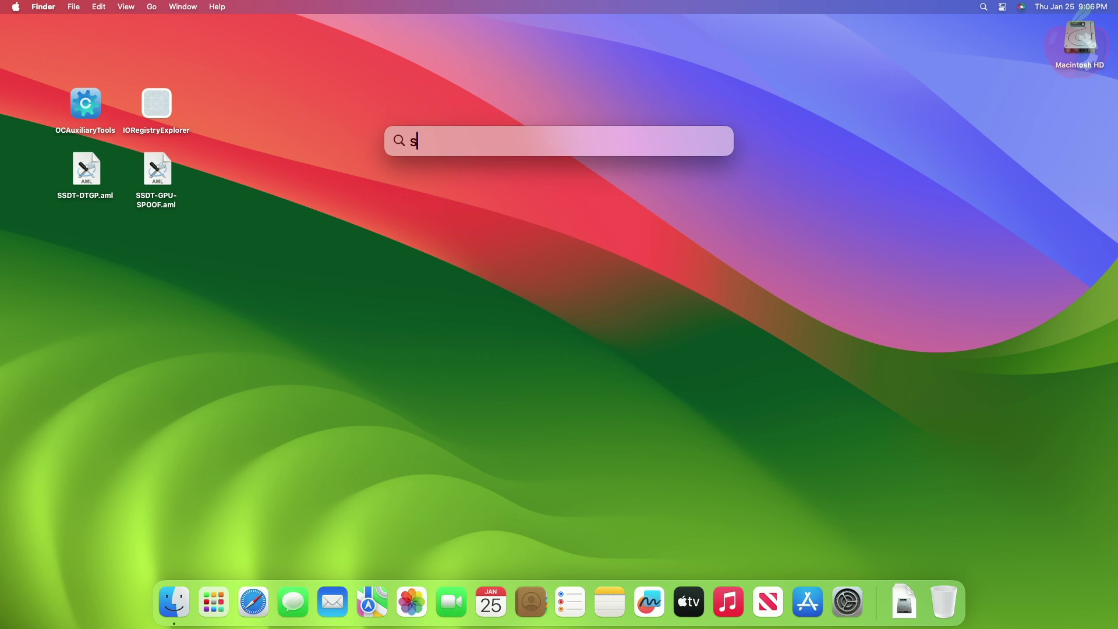
pyautogui.write('ys')
pyautogui.press('Return')
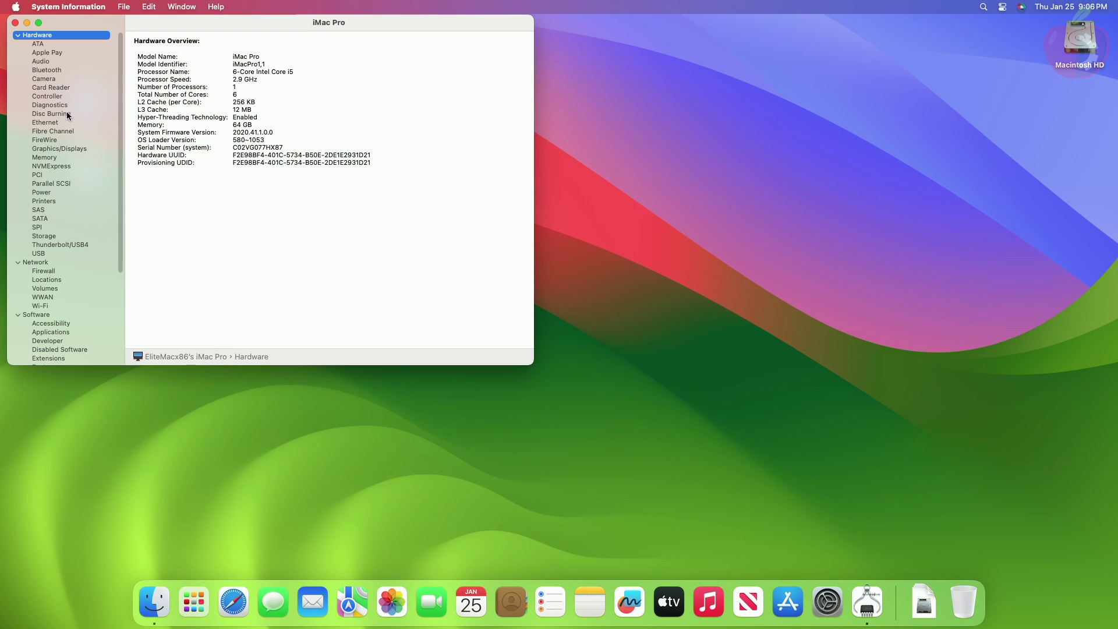
pyautogui.click(61, 149)
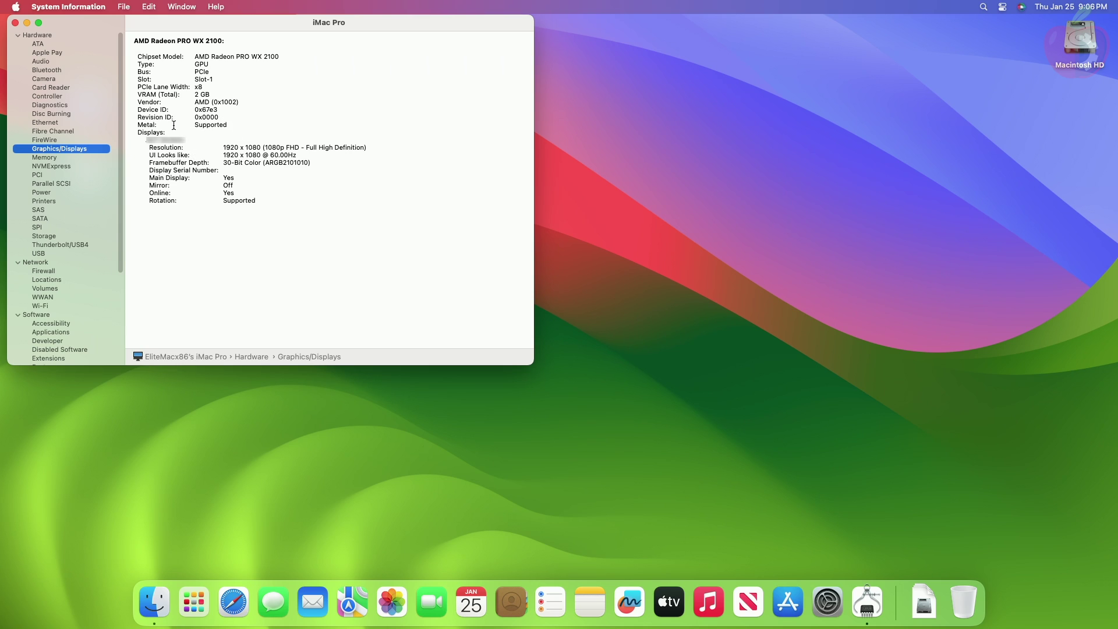
pyautogui.click(41, 62)
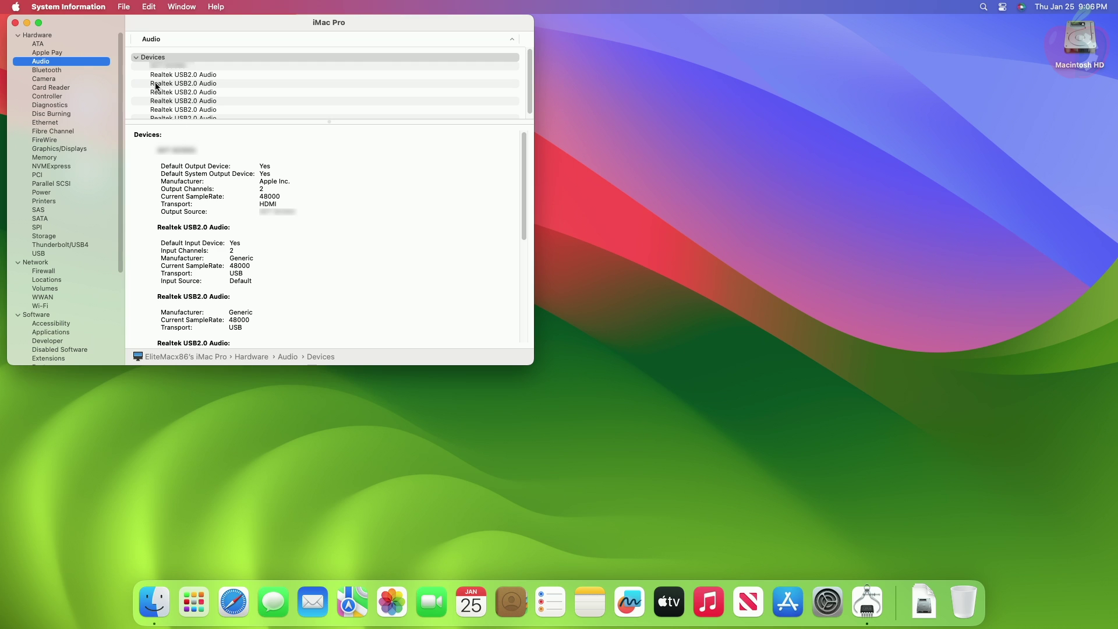
pyautogui.click(68, 6)
pyautogui.click(105, 108)
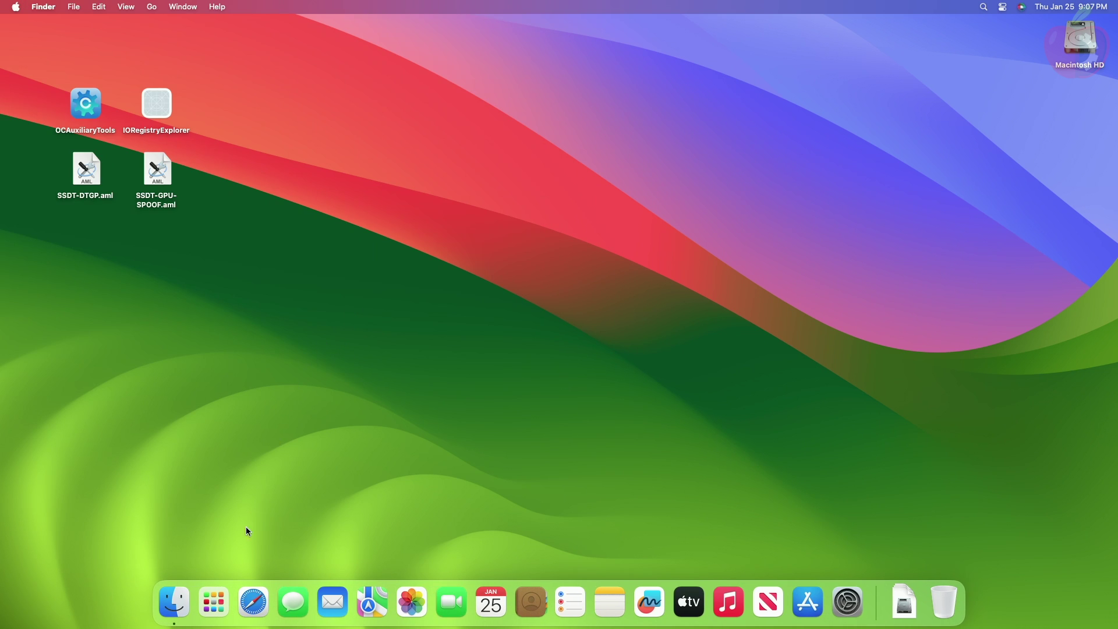
# Step: Launch VideoProc Converter, skip the trial prompt and view its hardware acceleration info
pyautogui.click(214, 603)
pyautogui.click(684, 490)
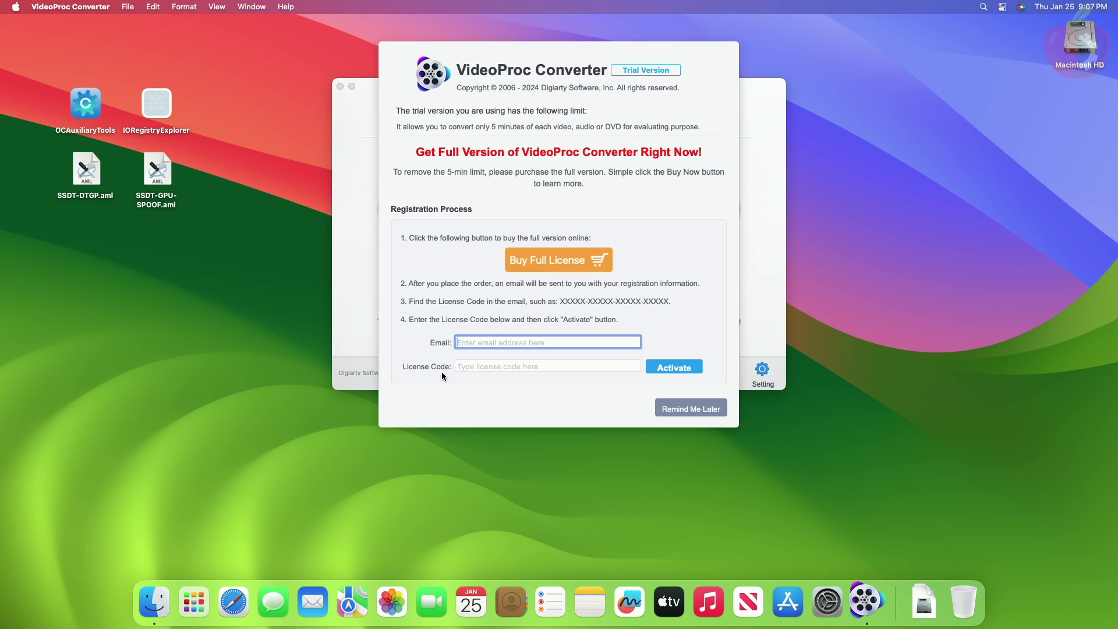
pyautogui.click(710, 408)
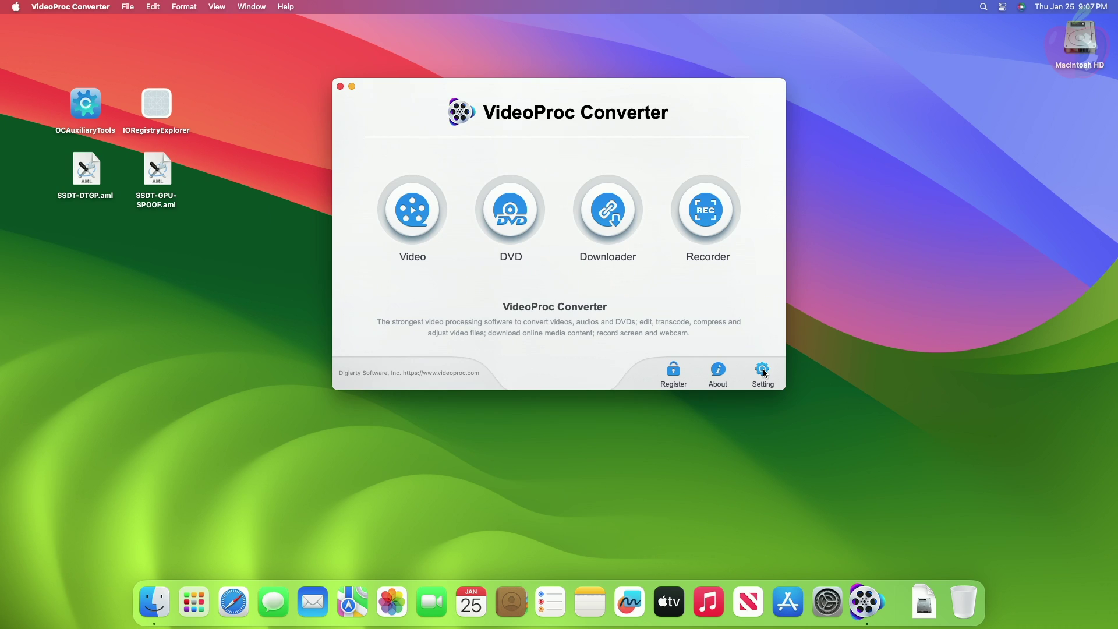
pyautogui.click(763, 370)
pyautogui.click(631, 146)
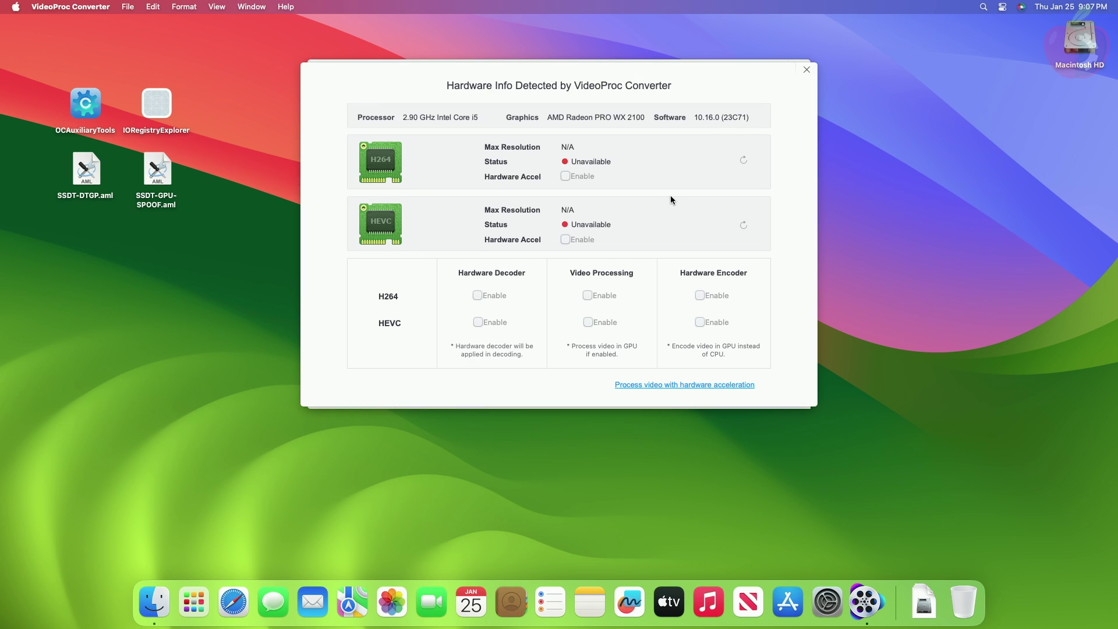
# Step: Re-check H264 and HEVC acceleration on the Radeon PRO WX 2100, then close both windows
pyautogui.click(745, 158)
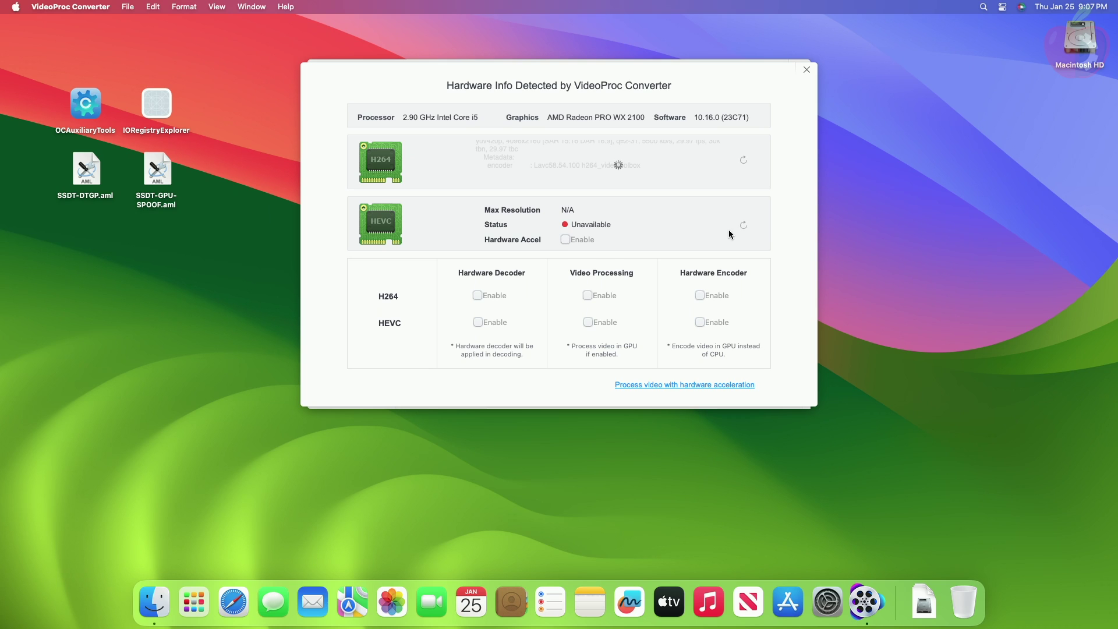
pyautogui.click(744, 225)
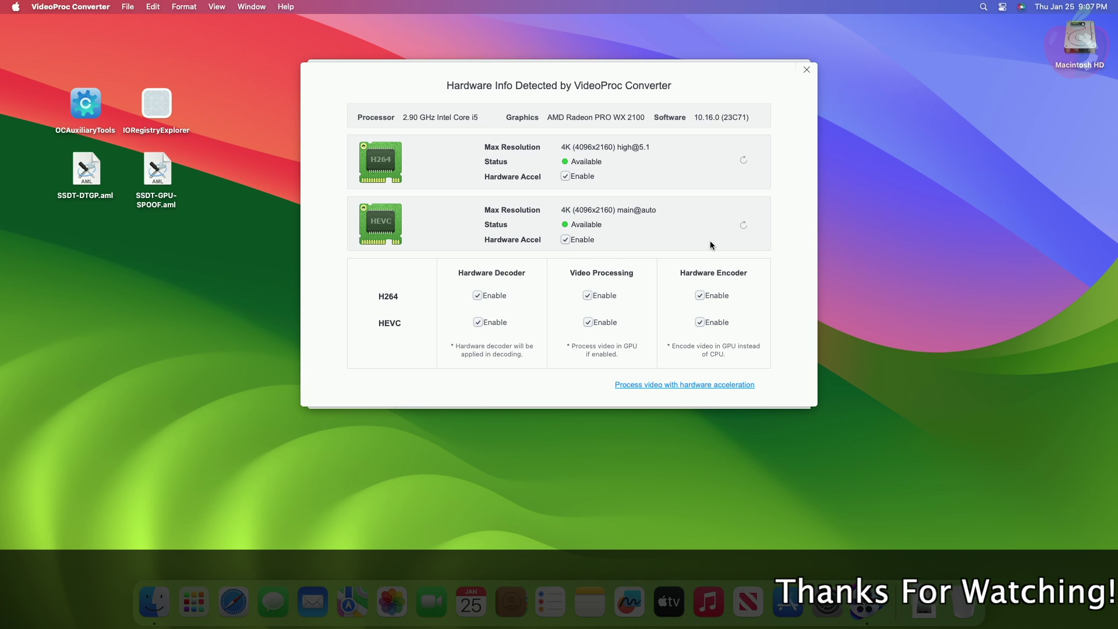
pyautogui.click(806, 69)
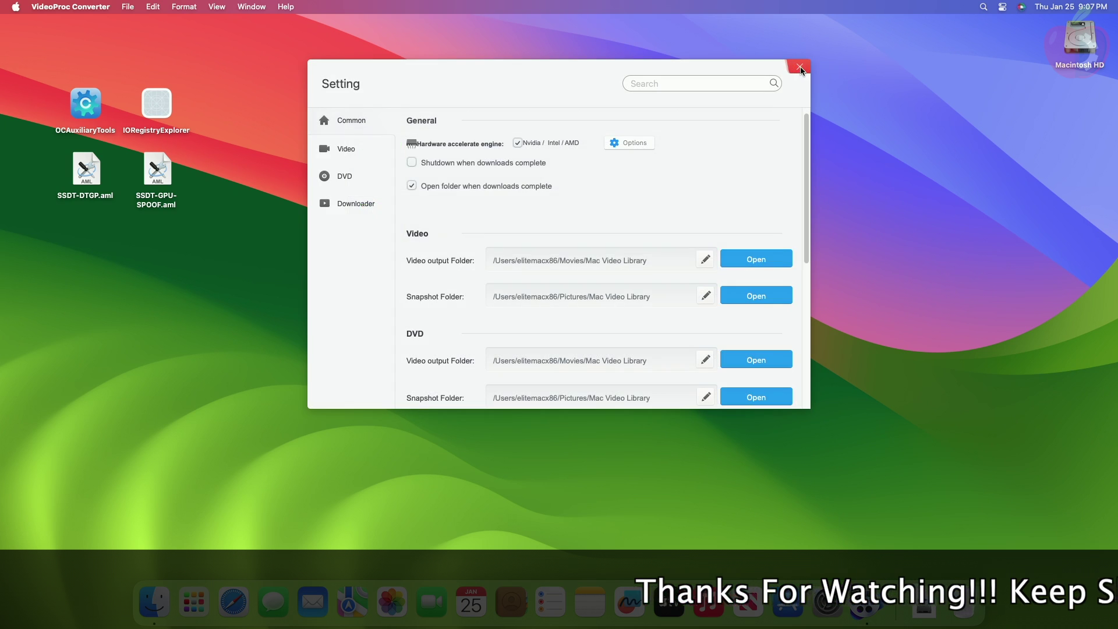
pyautogui.click(798, 65)
# Step: Quit VideoProc Converter and launch MacX Video Converter Pro, postponing the registration reminder
pyautogui.click(71, 6)
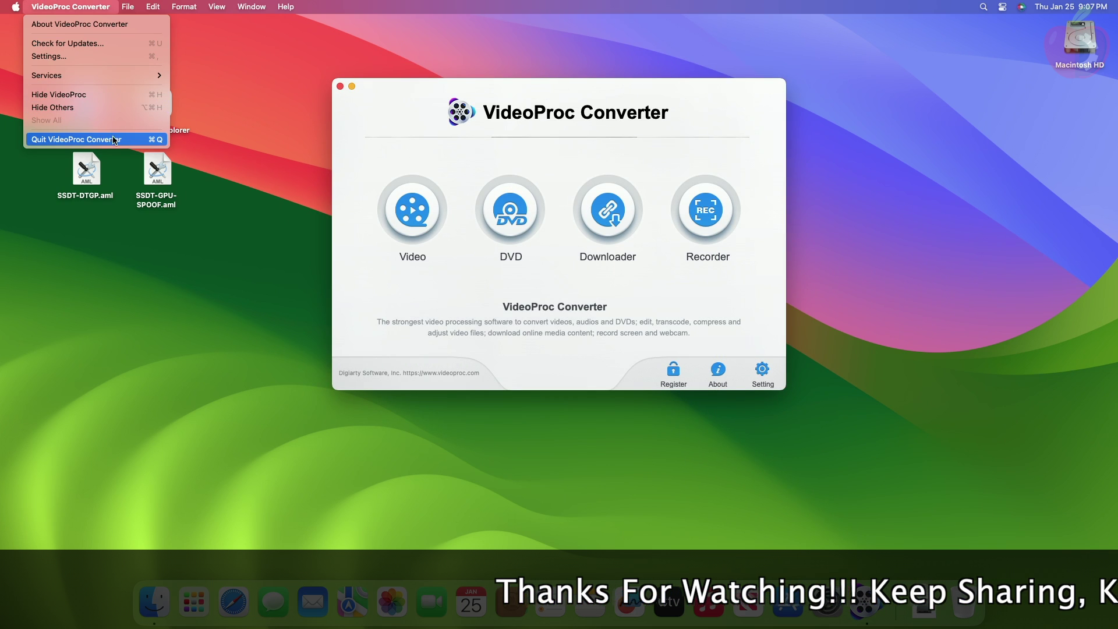
pyautogui.click(70, 138)
pyautogui.click(198, 602)
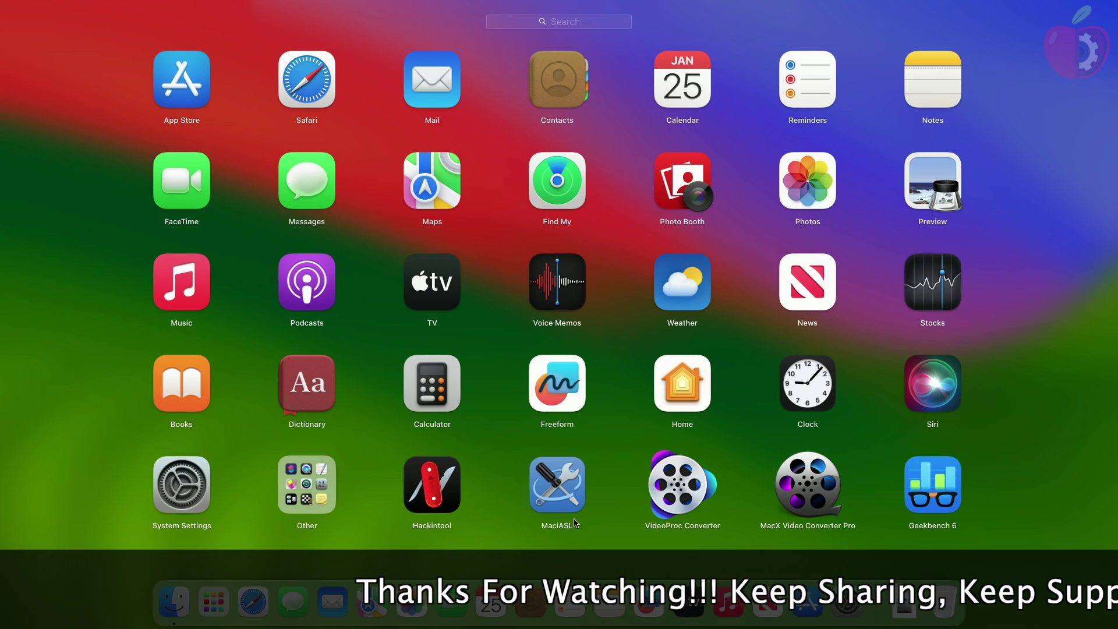
pyautogui.click(810, 484)
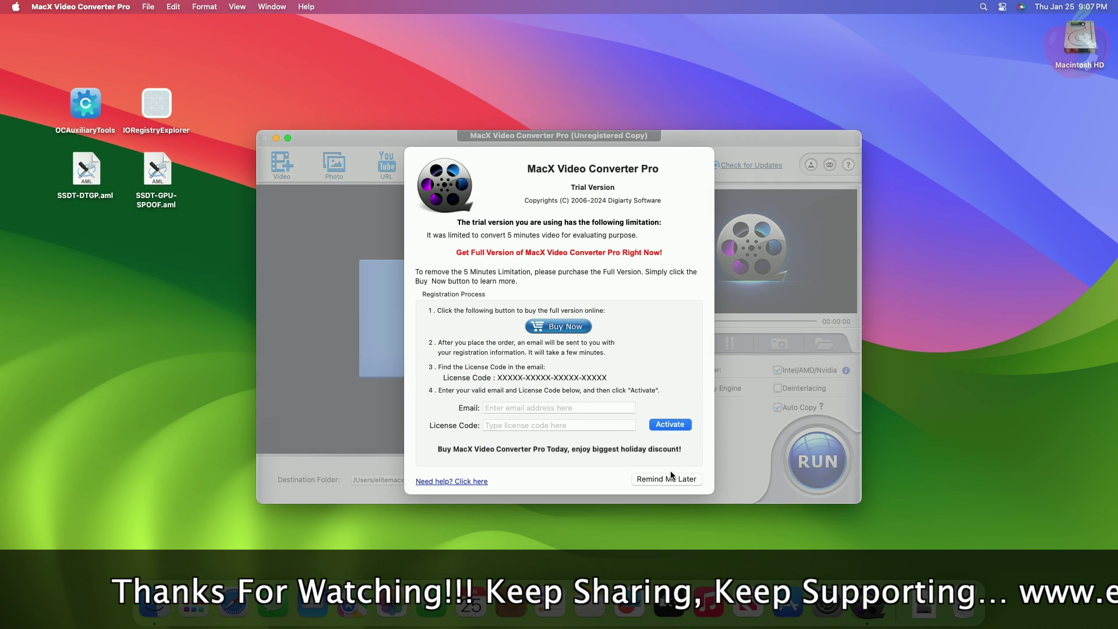
pyautogui.click(669, 476)
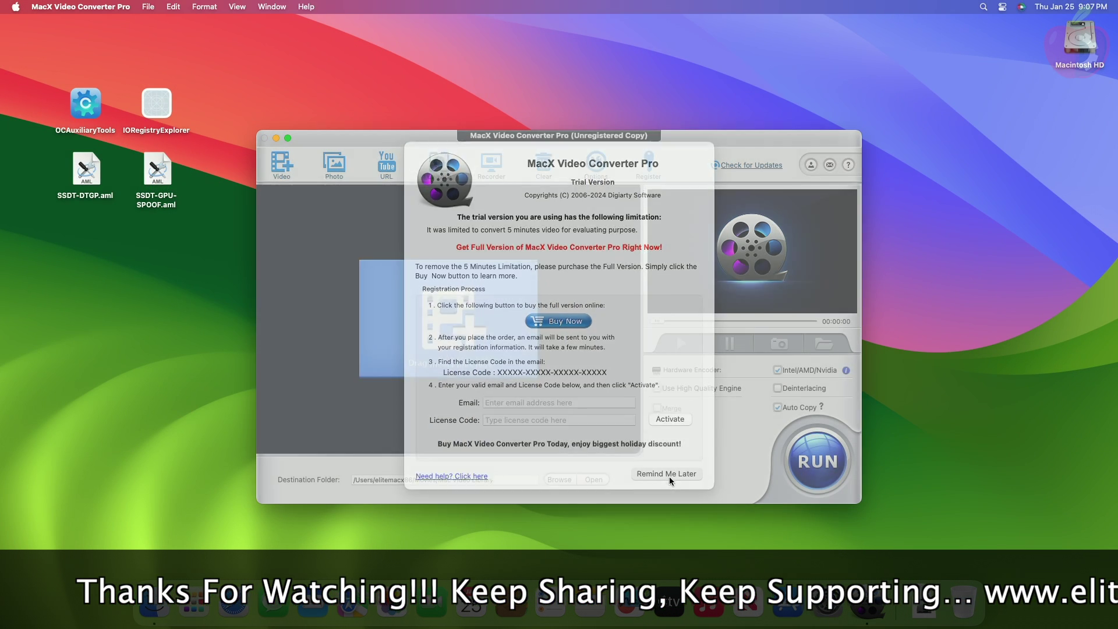
# Step: Confirm AMD Radeon PRO WX 2100 hardware encoding support in Hardware Info, then quit MacX
pyautogui.click(846, 371)
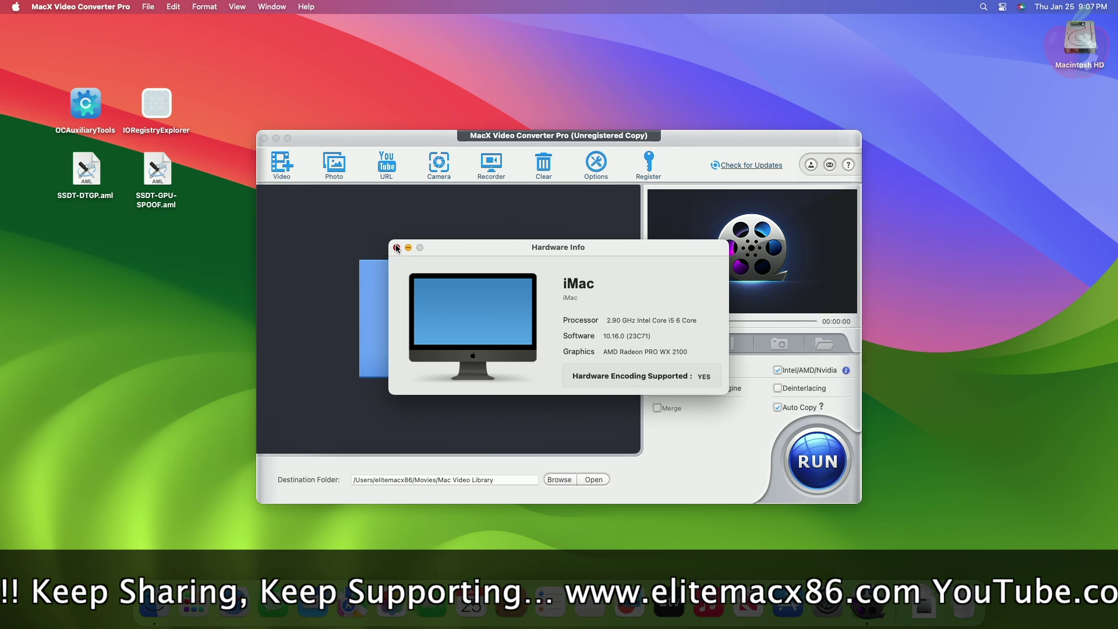
pyautogui.press('super+w')
pyautogui.rightClick(867, 605)
pyautogui.click(882, 559)
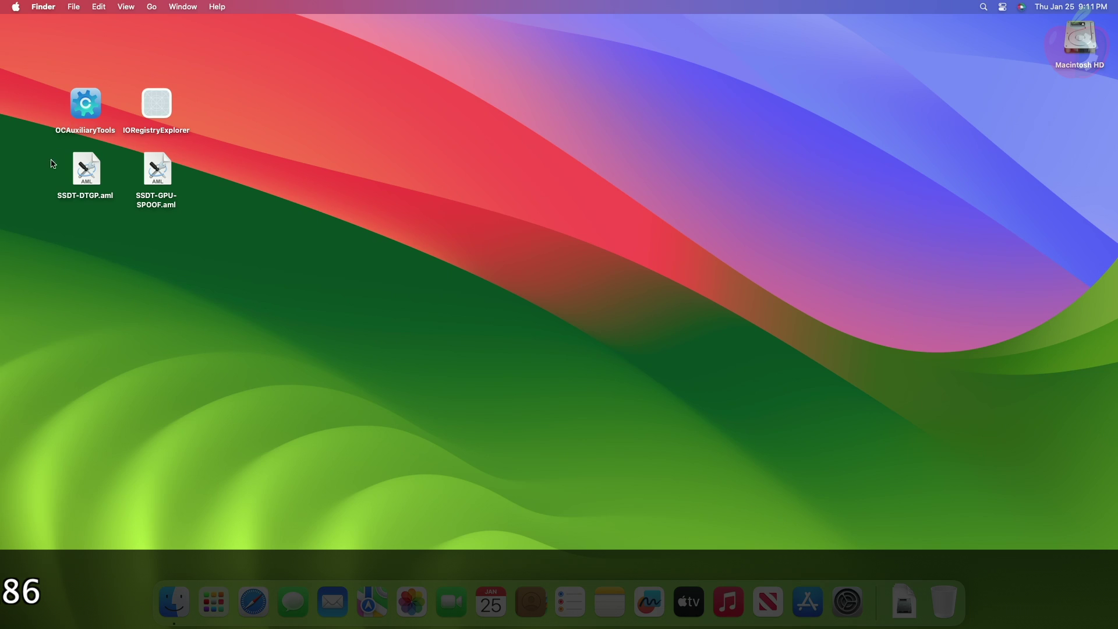
# Step: Launch Geekbench 6 and run the OpenCL GPU benchmark on AMD Radeon Polaris Compute Engine
pyautogui.click(226, 592)
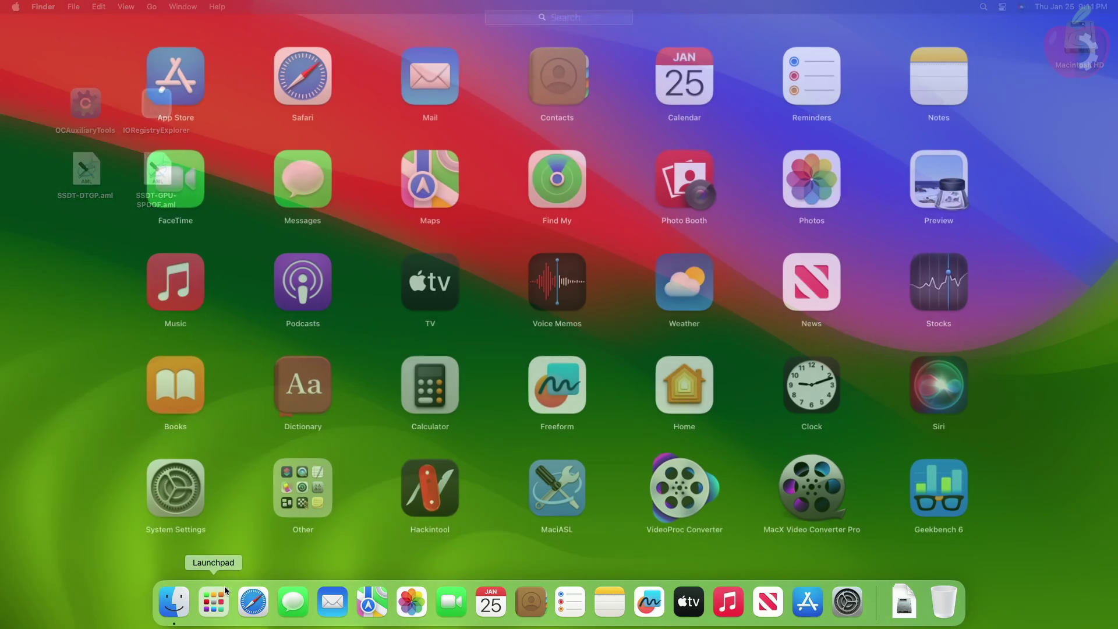
pyautogui.click(912, 488)
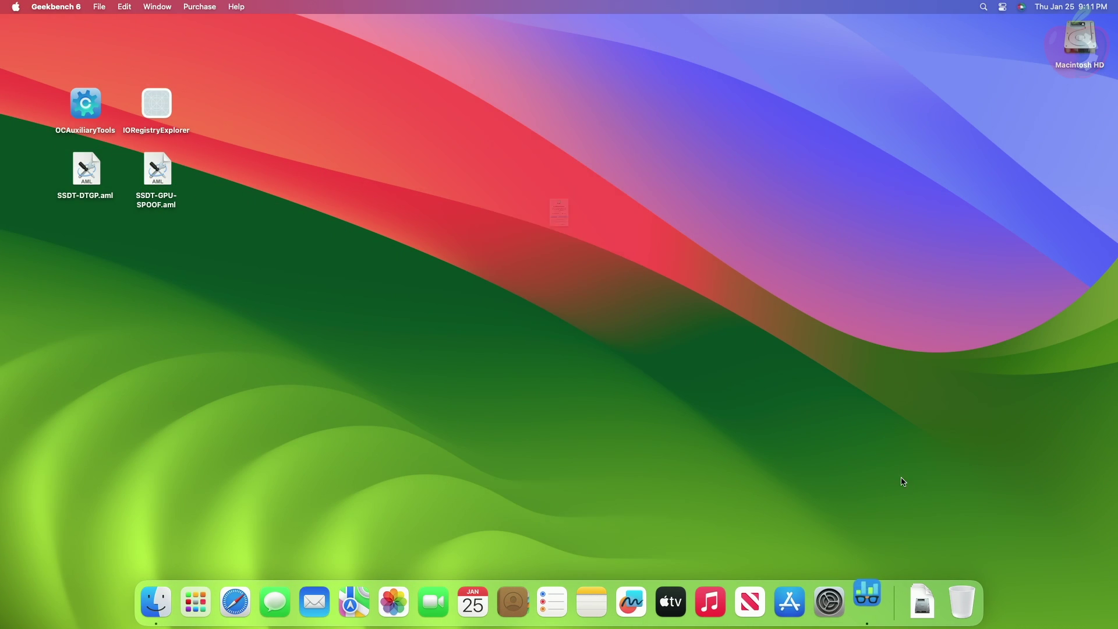
pyautogui.click(561, 288)
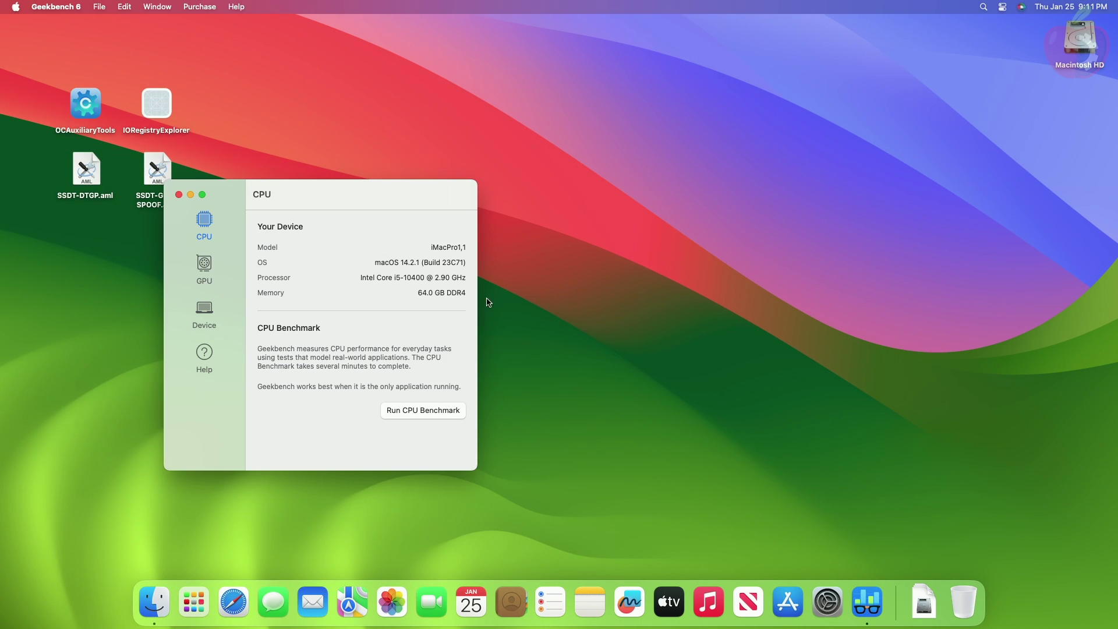
pyautogui.click(198, 273)
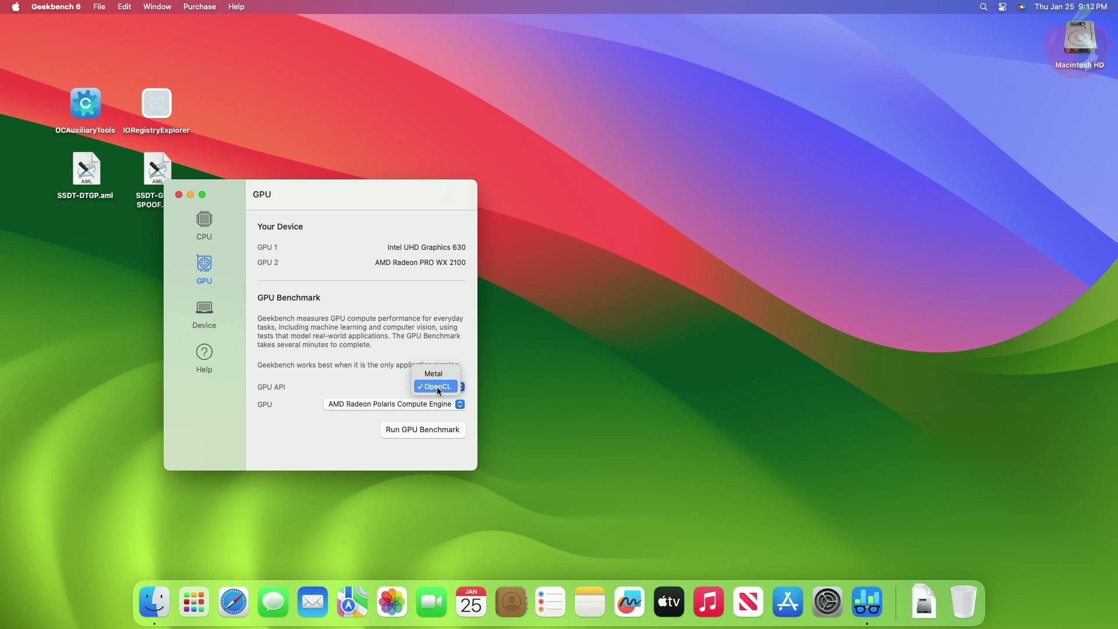
pyautogui.click(435, 386)
pyautogui.click(401, 403)
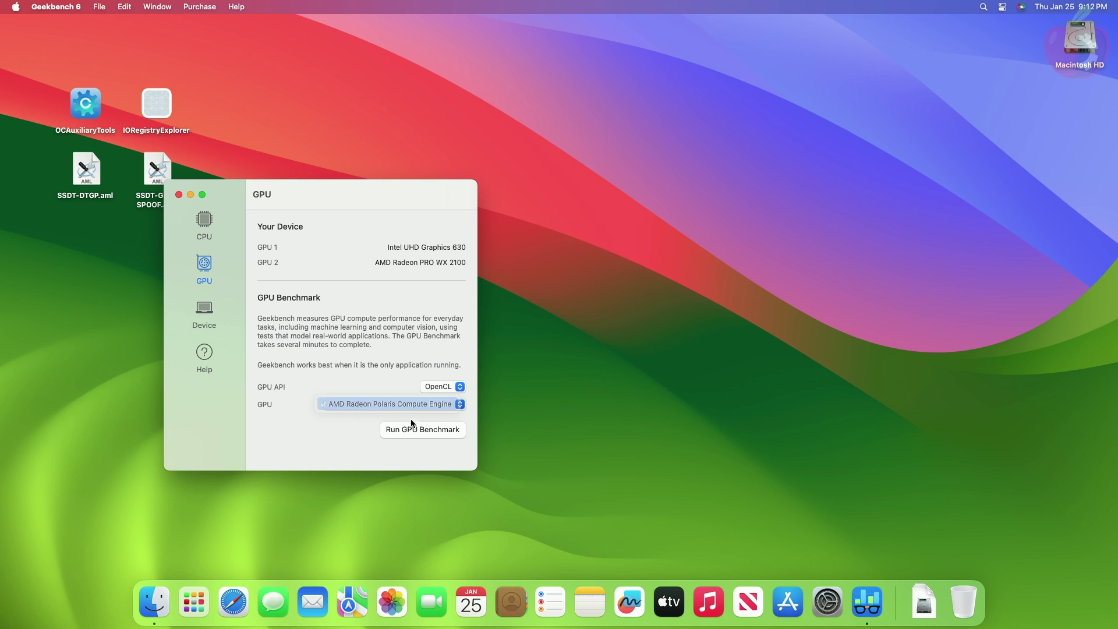
pyautogui.click(411, 424)
pyautogui.click(411, 427)
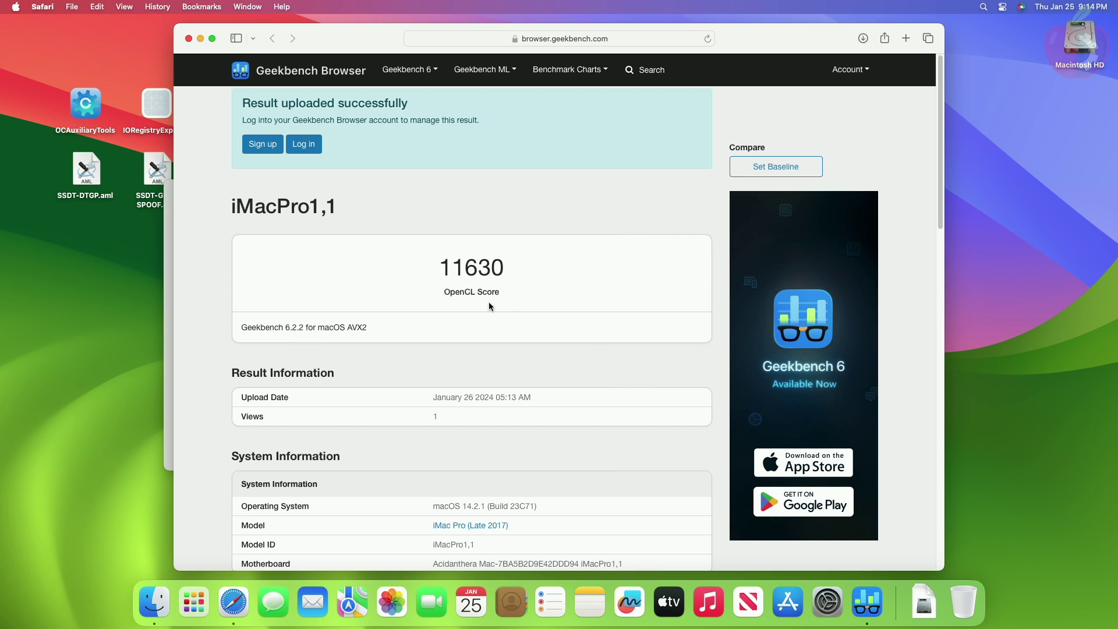
# Step: Scroll the 11630 result page down to the OpenCL Information and OpenCL Performance sections
pyautogui.scroll(-5, 477, 348)
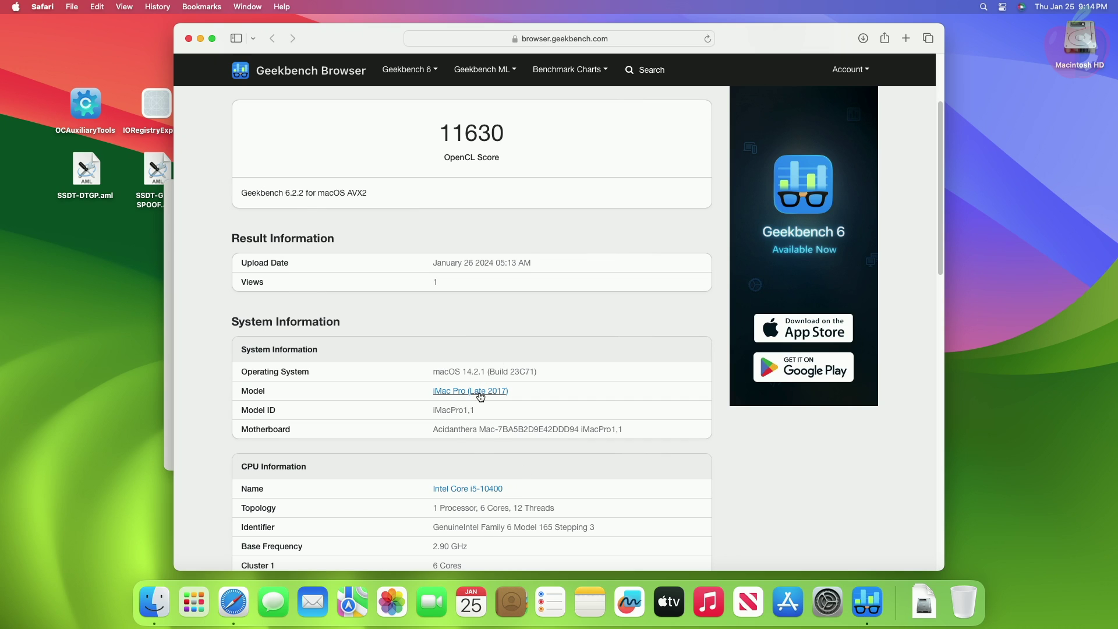
pyautogui.scroll(-4, 486, 387)
pyautogui.scroll(-15, 488, 390)
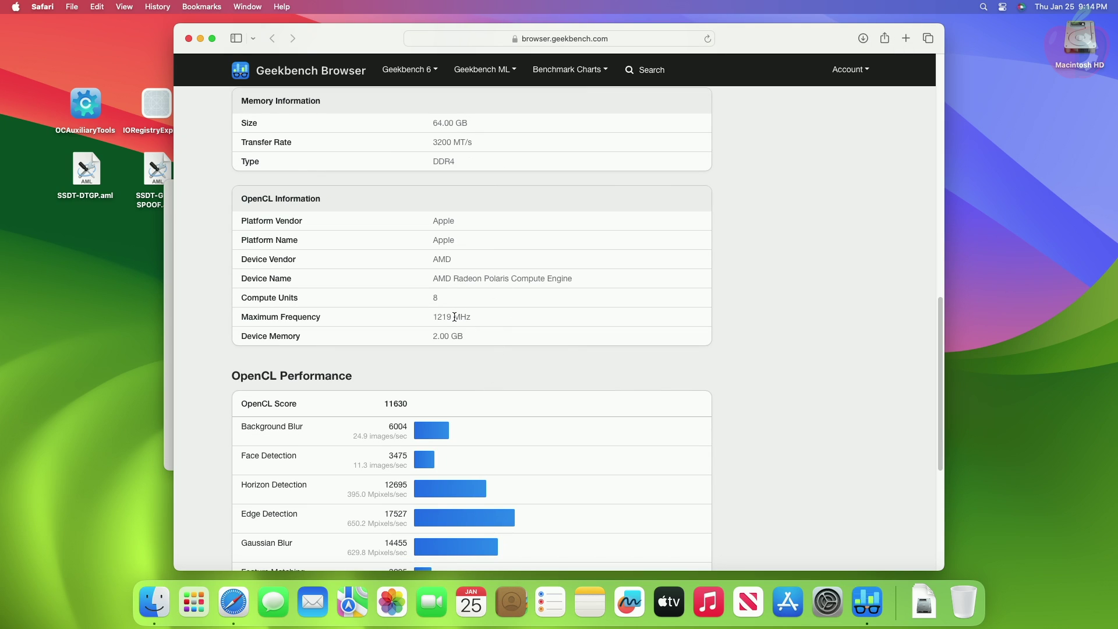
# Step: Set the GPU API to Metal on AMD Radeon Polaris, quit Safari, and run the GPU benchmark
pyautogui.click(188, 38)
pyautogui.click(448, 386)
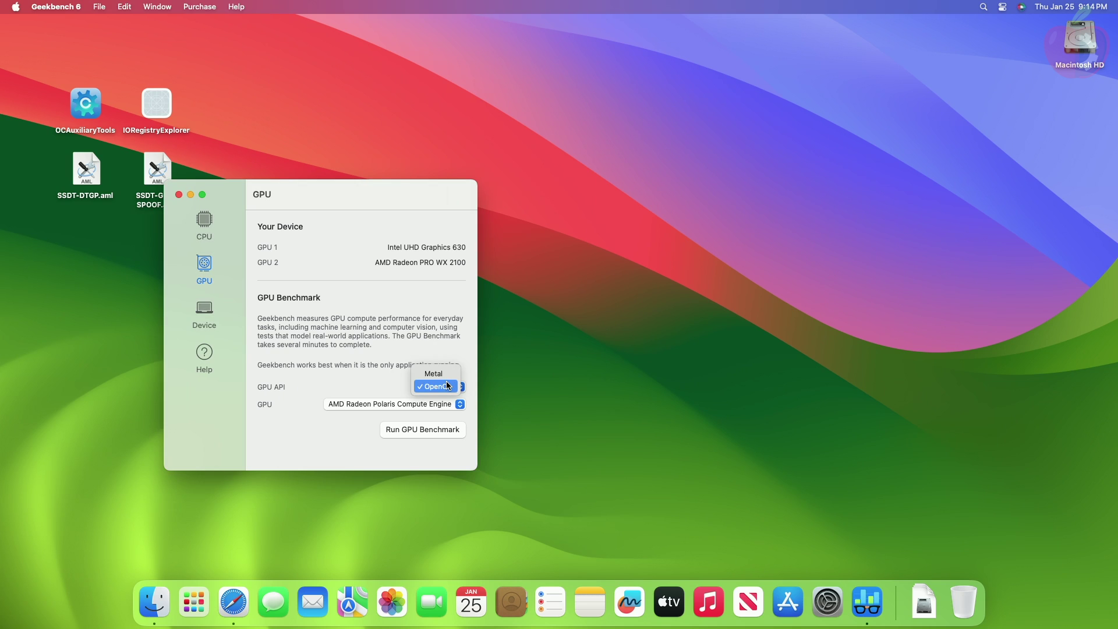
pyautogui.click(443, 375)
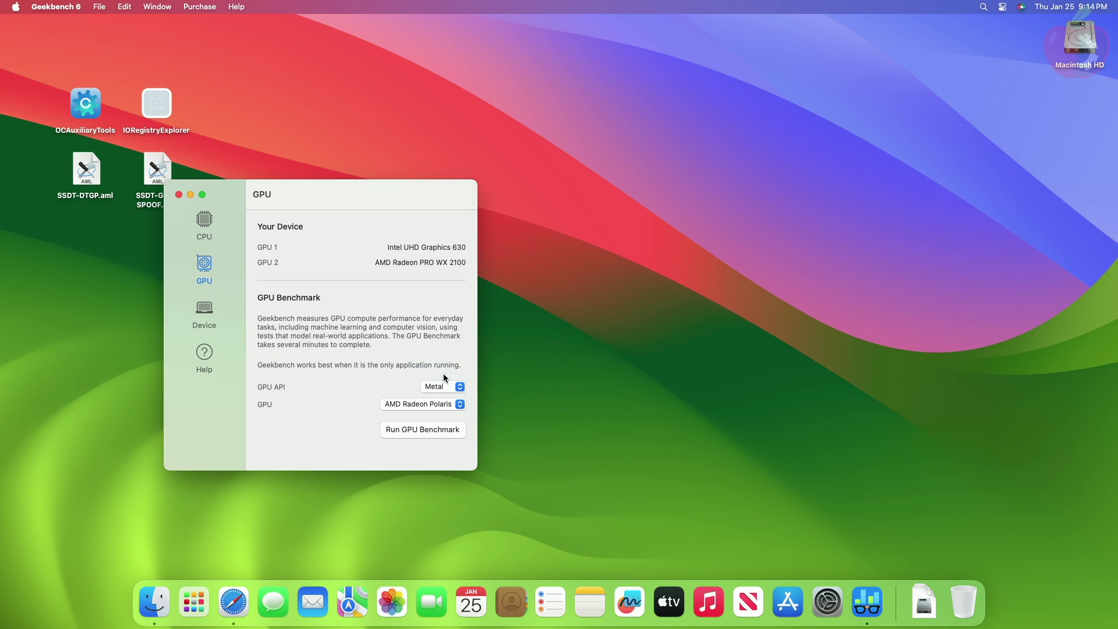
pyautogui.click(448, 402)
pyautogui.click(446, 404)
pyautogui.rightClick(233, 601)
pyautogui.click(250, 558)
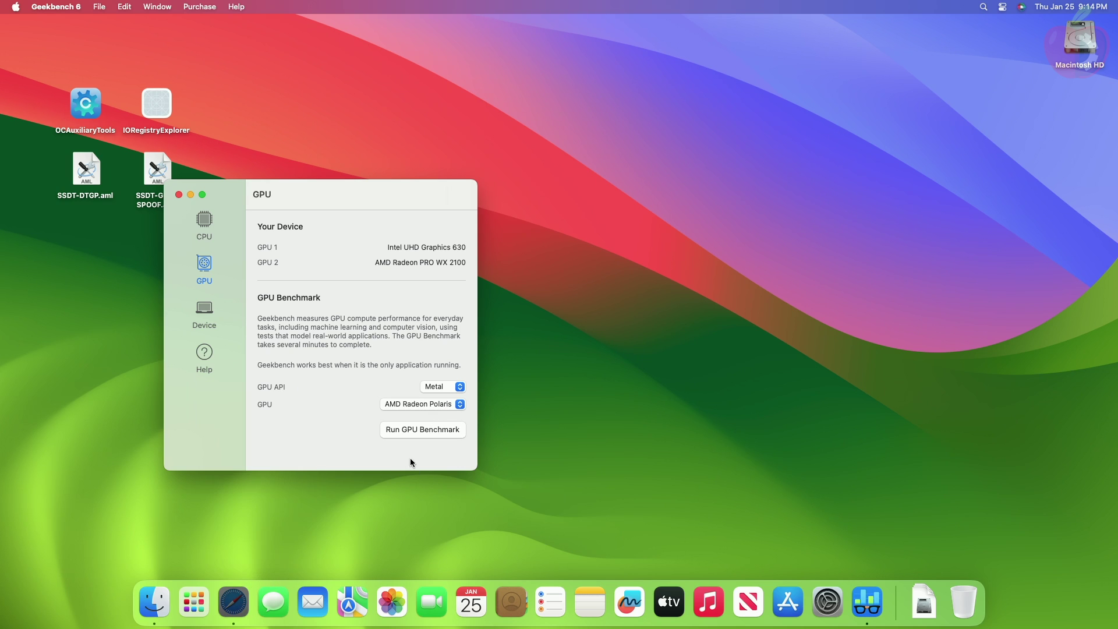
pyautogui.click(428, 432)
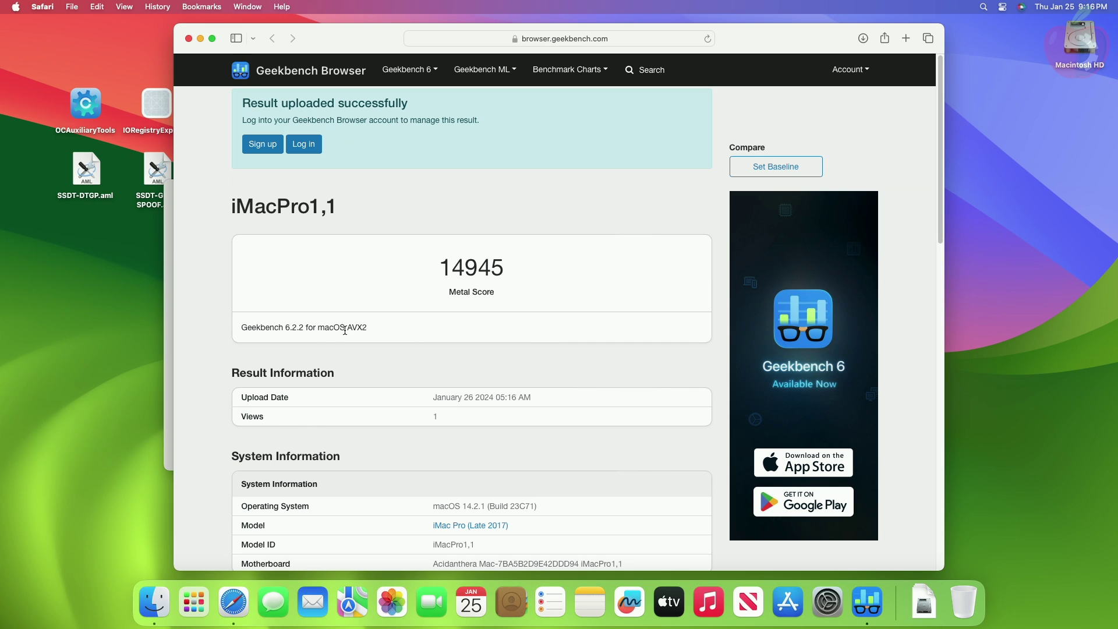
# Step: Check the Metal 14945 result down to Metal Information, then close Safari and Geekbench 6
pyautogui.scroll(-5, 533, 338)
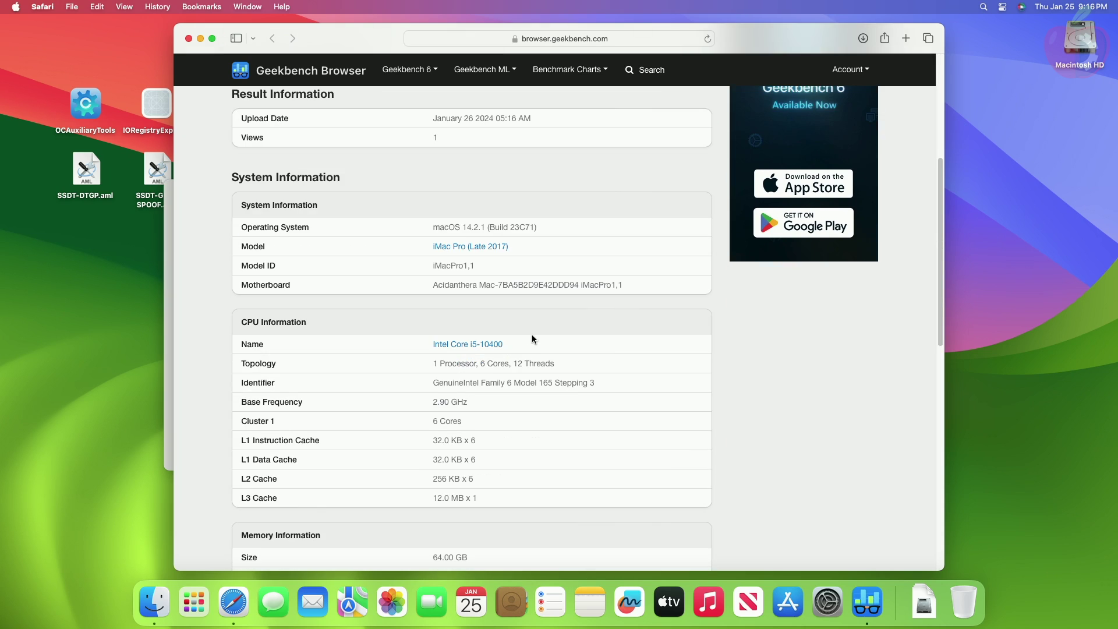
pyautogui.scroll(-4, 534, 338)
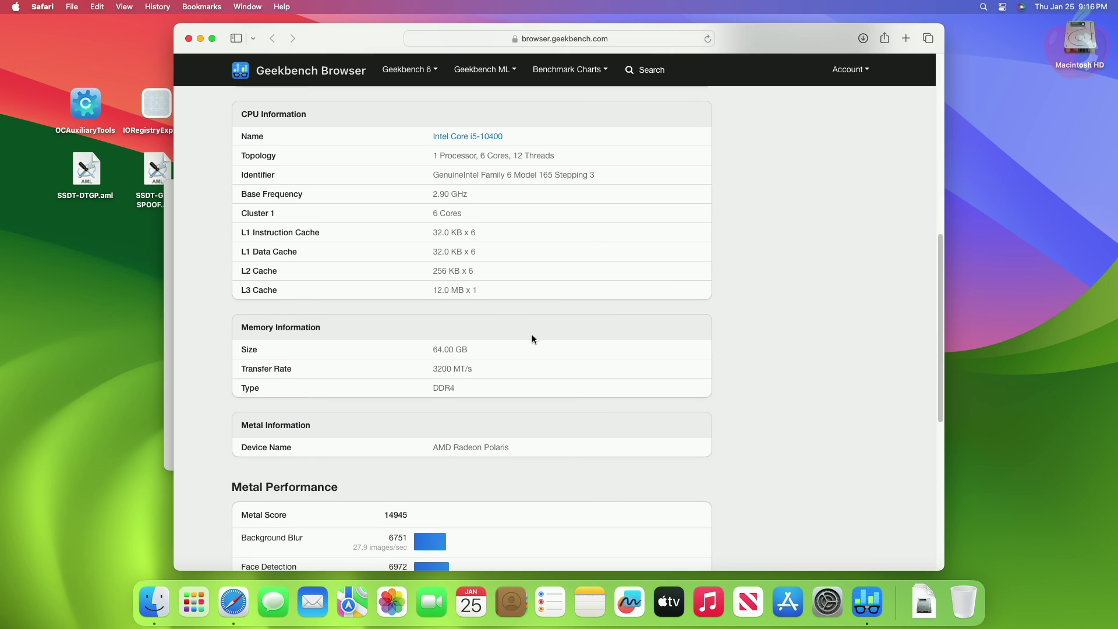
pyautogui.scroll(-1, 532, 339)
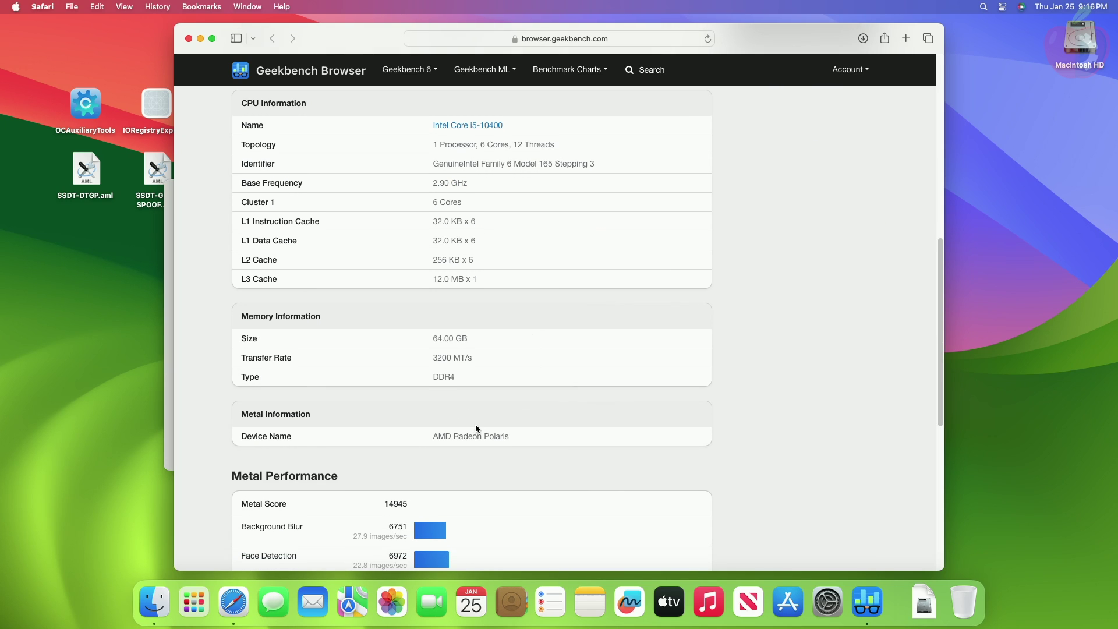
pyautogui.scroll(9, 464, 339)
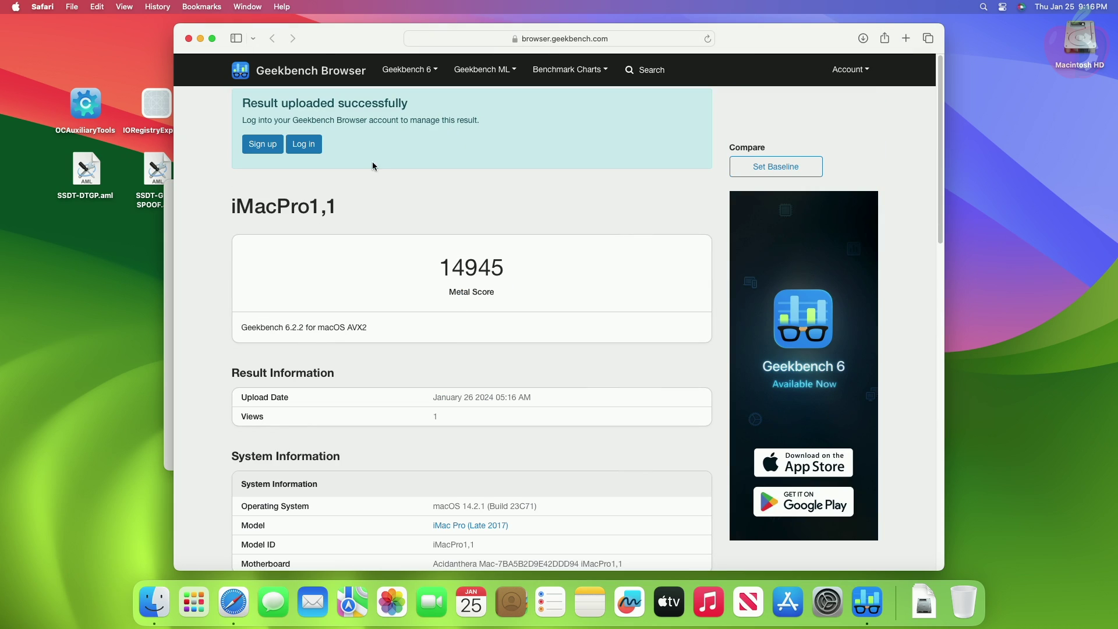
pyautogui.click(188, 38)
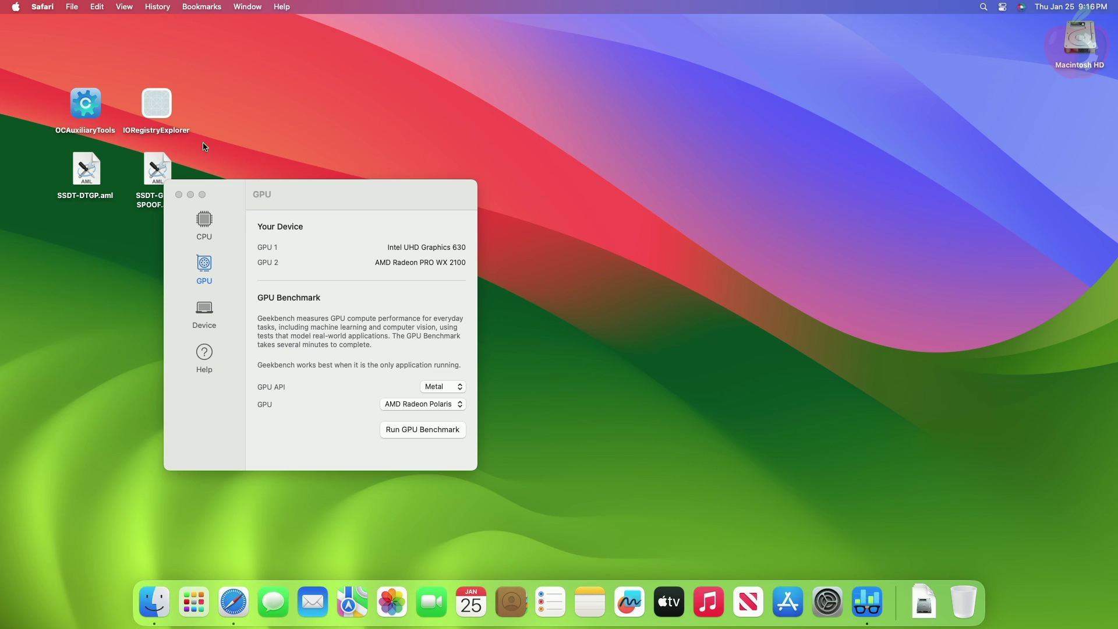
pyautogui.click(177, 191)
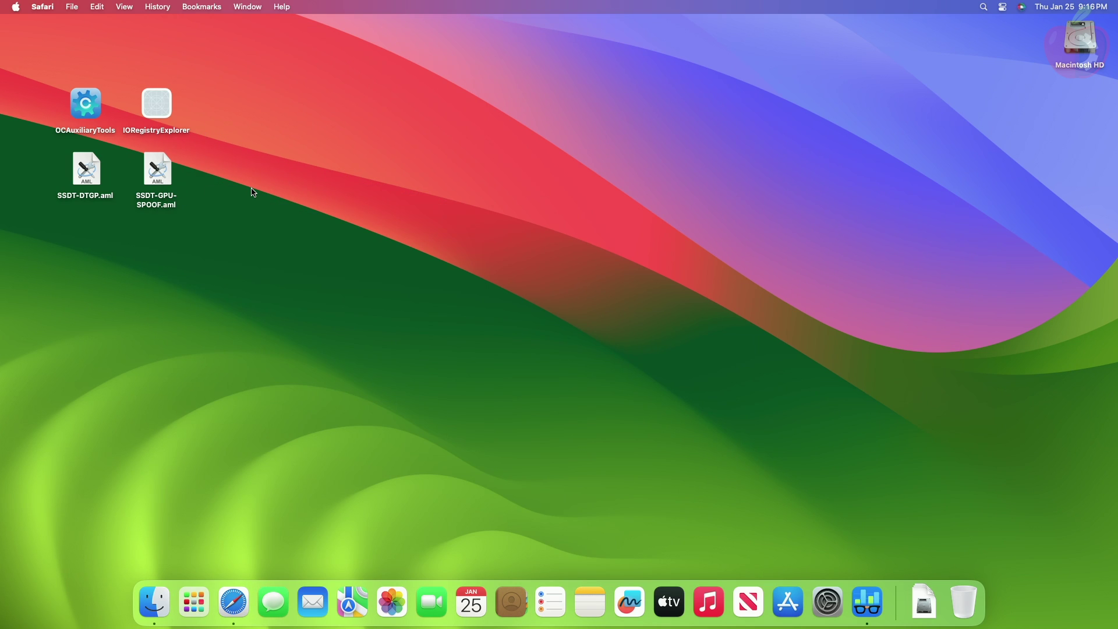